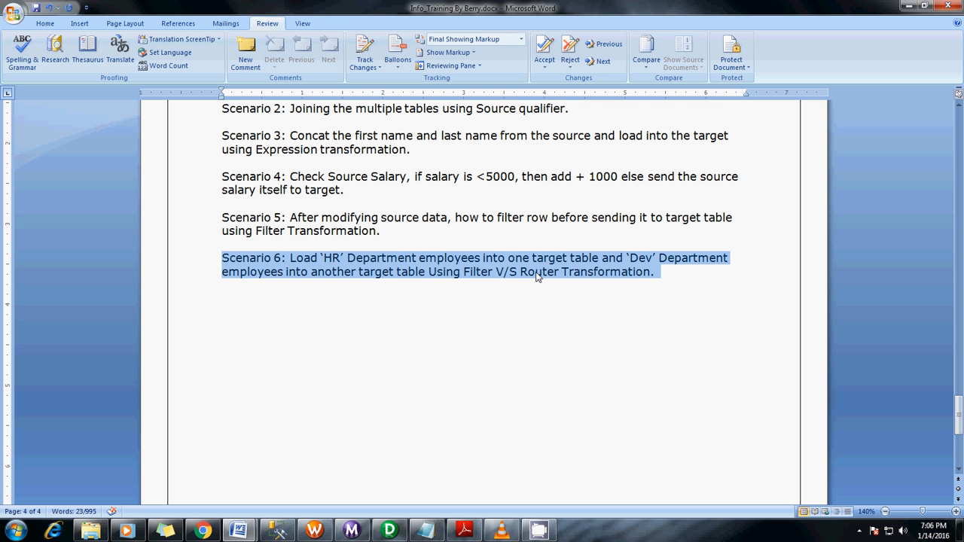
Review Scenario 6 in the document, highlighting the words "Using Filter V/S Router Transformation.".
{"action": "left_click", "coordinate": [642, 285]}
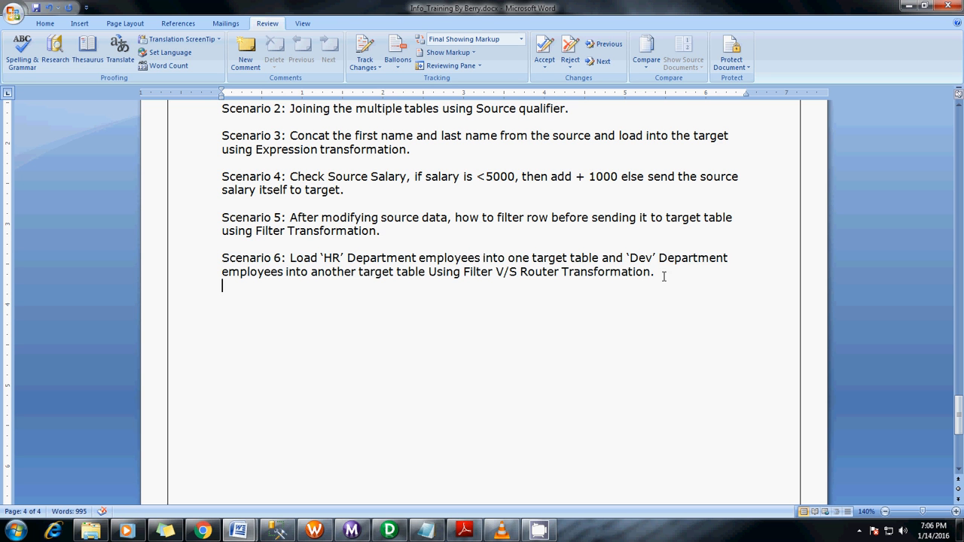
{"action": "left_click_drag", "start_coordinate": [662, 273], "coordinate": [427, 271]}
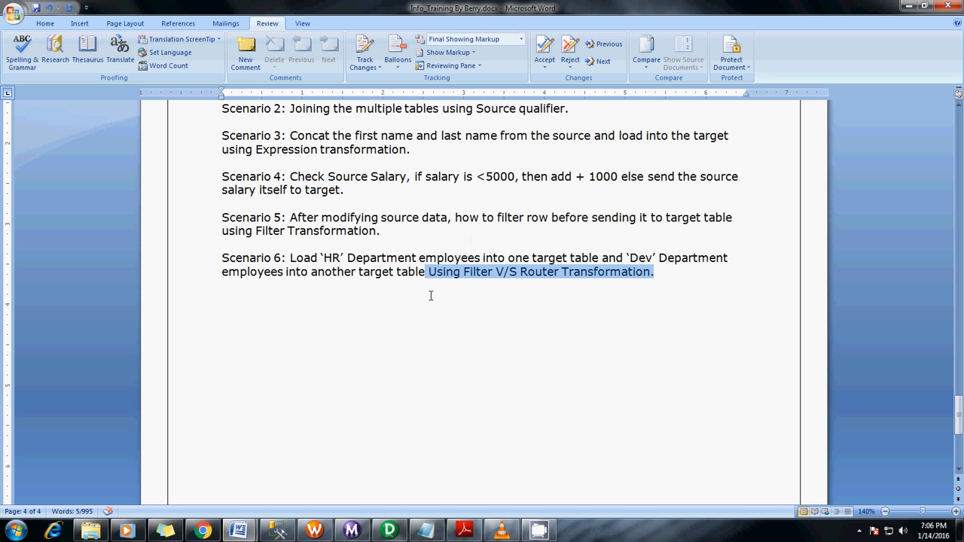
{"action": "left_click", "coordinate": [430, 296]}
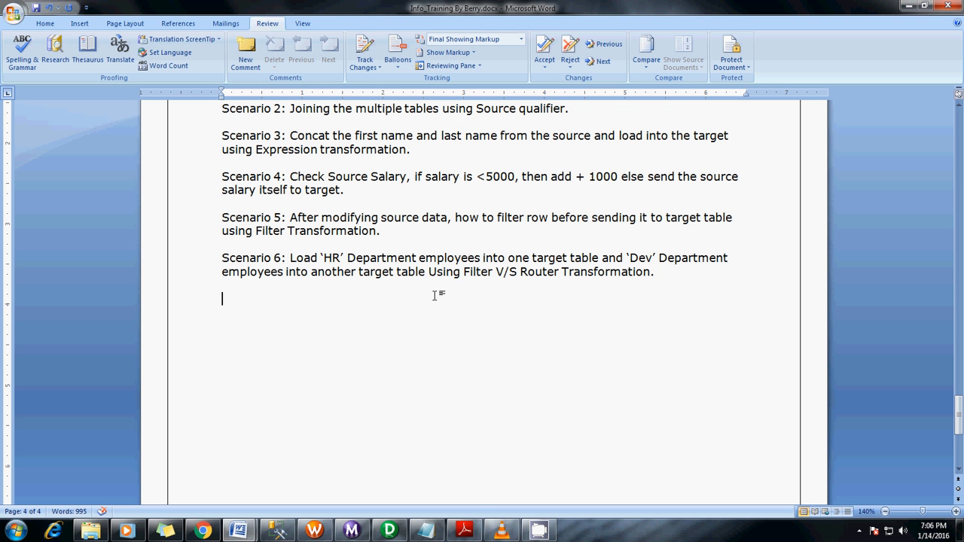
Switch to Informatica PowerCenter Designer and expand the Sources folder of Informatica_Scenarios.
{"action": "left_click", "coordinate": [389, 530]}
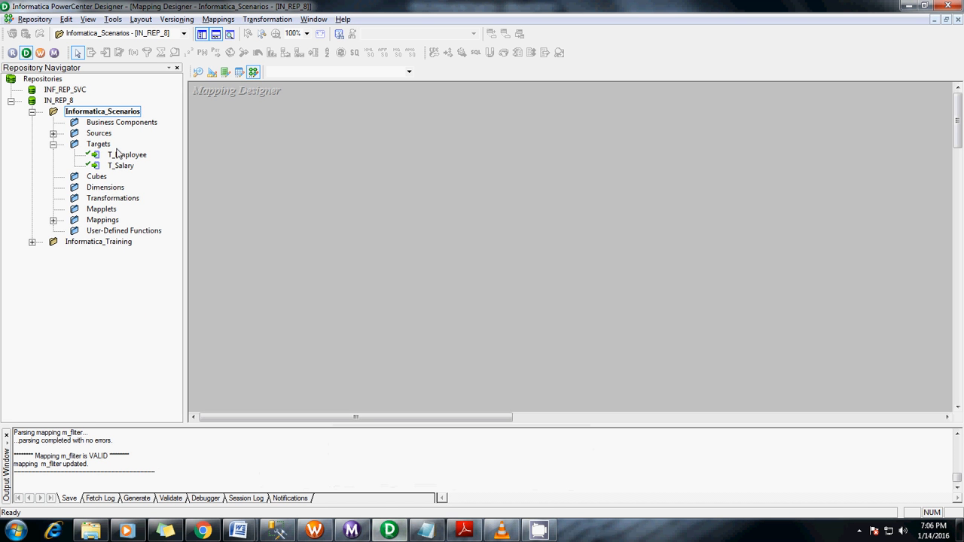
{"action": "left_click", "coordinate": [53, 133]}
{"action": "left_click", "coordinate": [247, 157]}
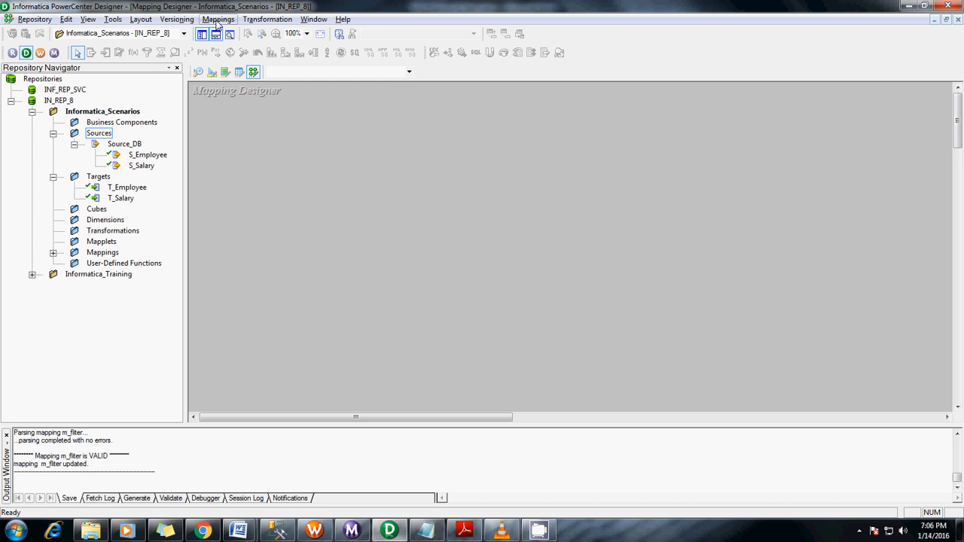
Import the S_Salary table from the Source_DB data source into the Source Analyzer, replacing the existing source definition.
{"action": "left_click", "coordinate": [197, 71]}
{"action": "left_click", "coordinate": [211, 19]}
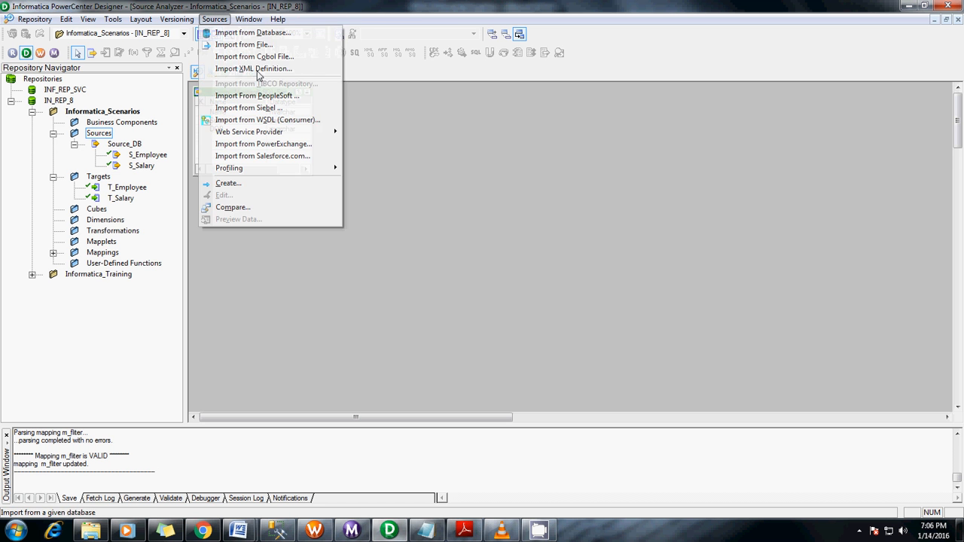
{"action": "left_click", "coordinate": [268, 30]}
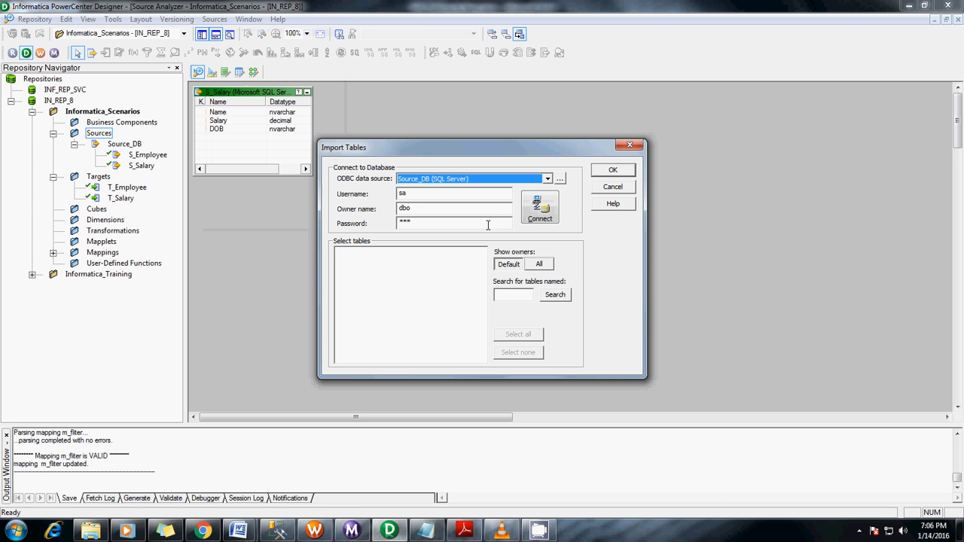
{"action": "left_click", "coordinate": [538, 217]}
{"action": "left_click", "coordinate": [339, 252]}
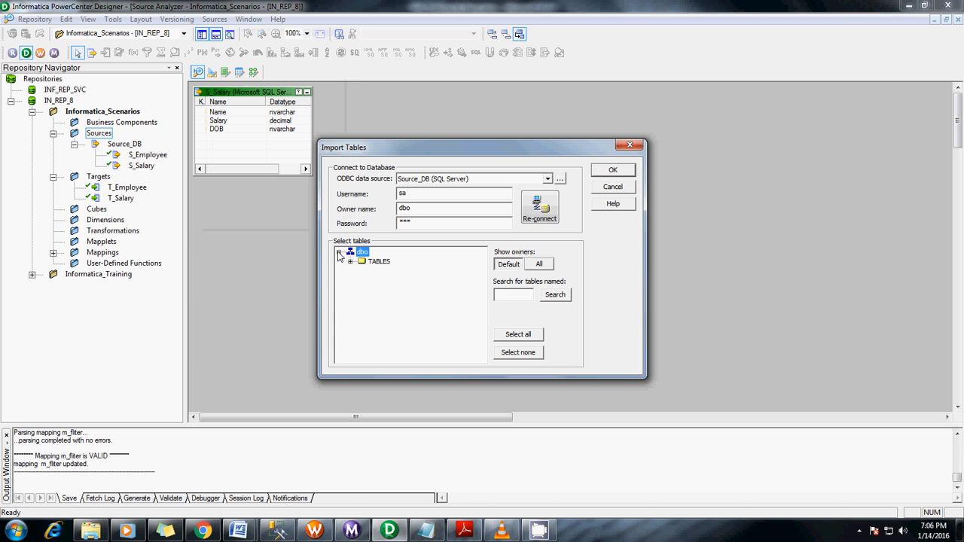
{"action": "left_click", "coordinate": [351, 262]}
{"action": "left_click", "coordinate": [392, 282]}
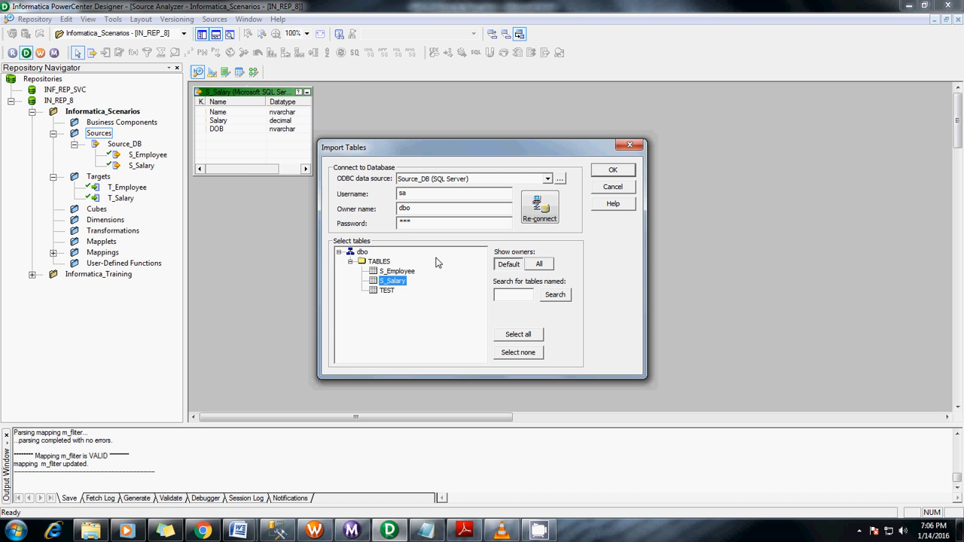
{"action": "left_click", "coordinate": [610, 175]}
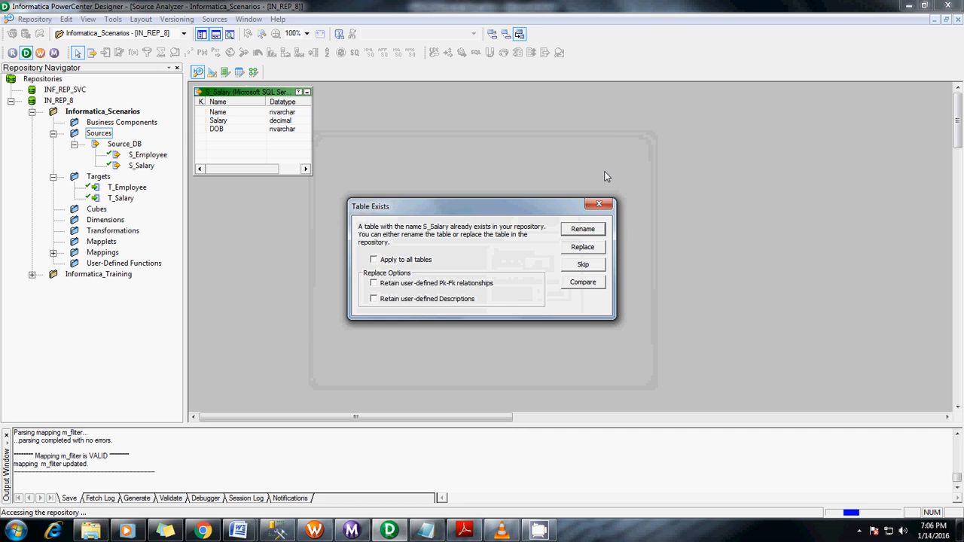
{"action": "left_click", "coordinate": [582, 248]}
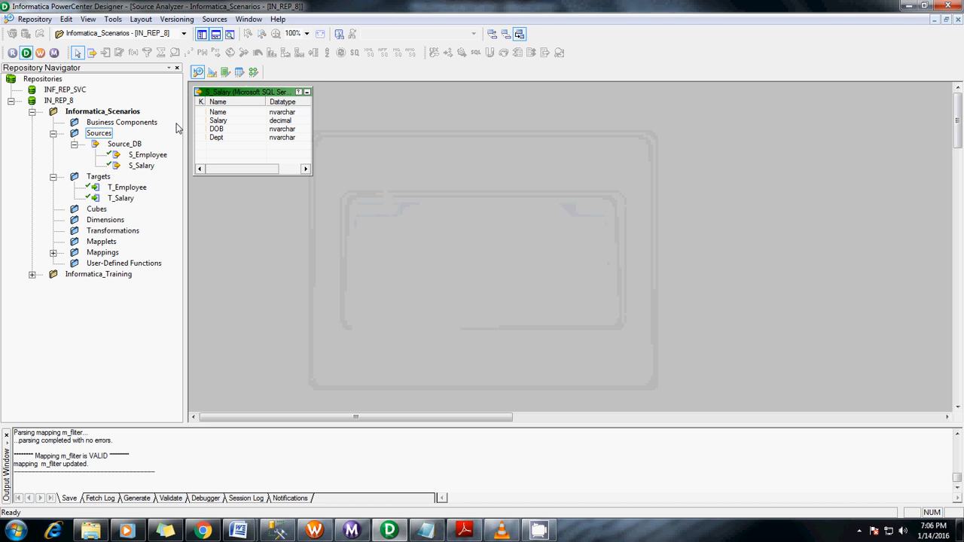
Open the Target Designer.
{"action": "left_click", "coordinate": [211, 72]}
{"action": "left_click", "coordinate": [215, 20]}
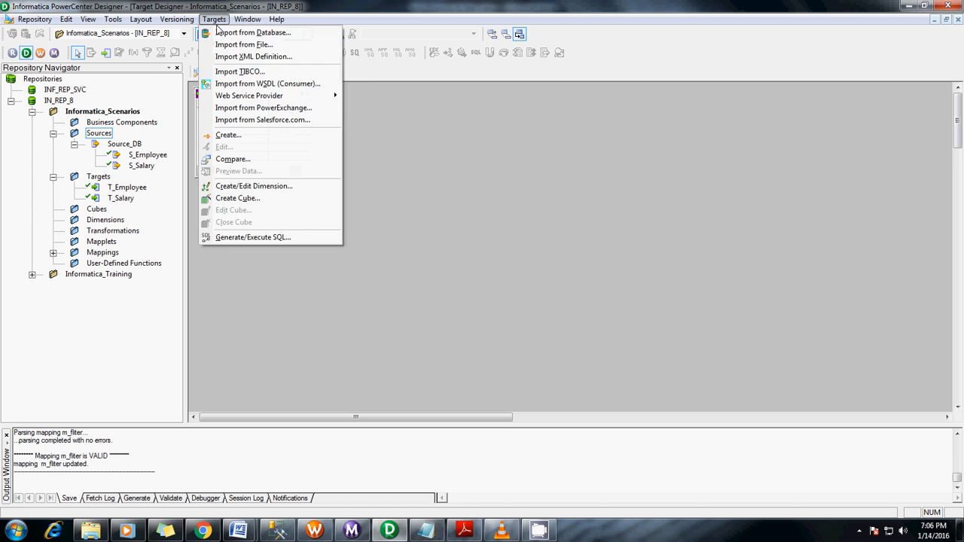
{"action": "left_click", "coordinate": [241, 45]}
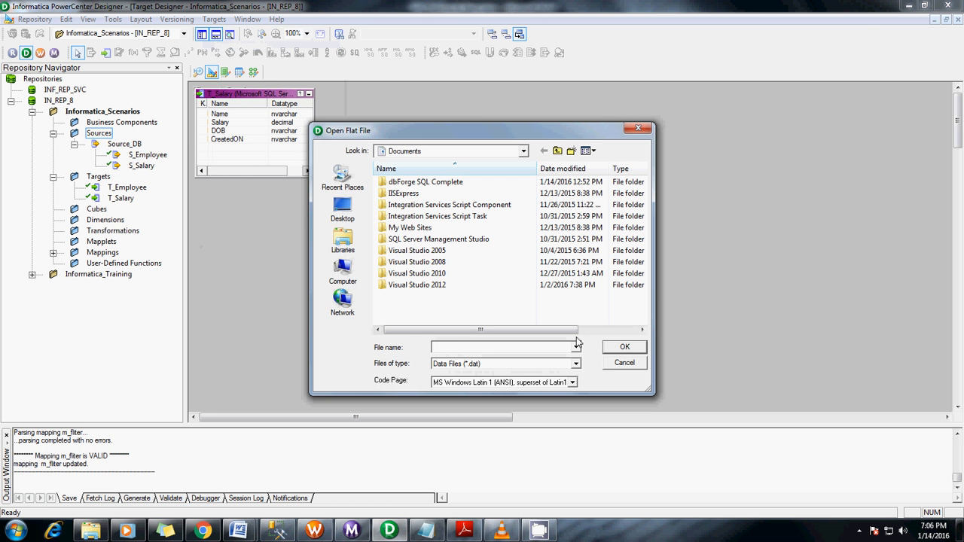
{"action": "left_click", "coordinate": [628, 359]}
Import the T_Salary1 and T_Salary2 tables from the Target_DB data source as target definitions.
{"action": "left_click", "coordinate": [214, 19]}
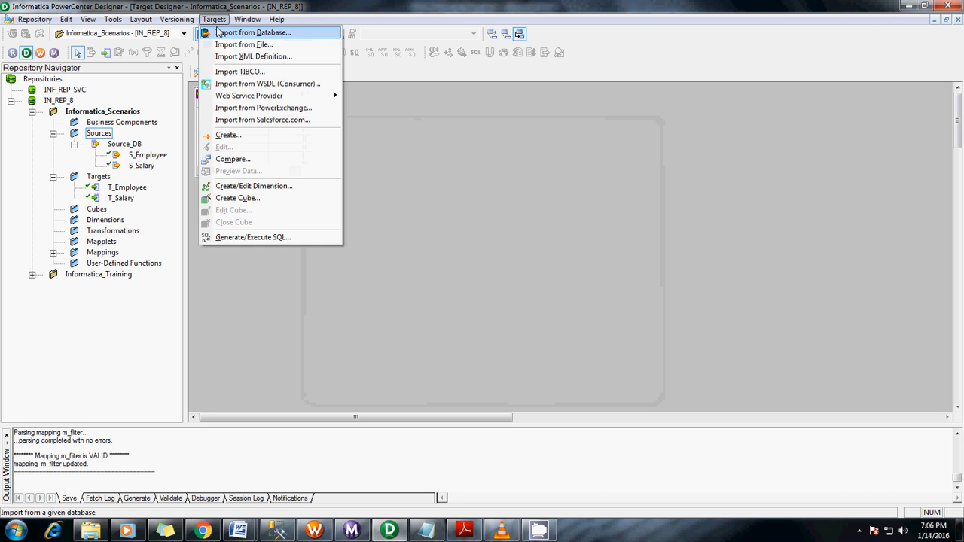
{"action": "left_click", "coordinate": [225, 32]}
{"action": "left_click", "coordinate": [539, 207]}
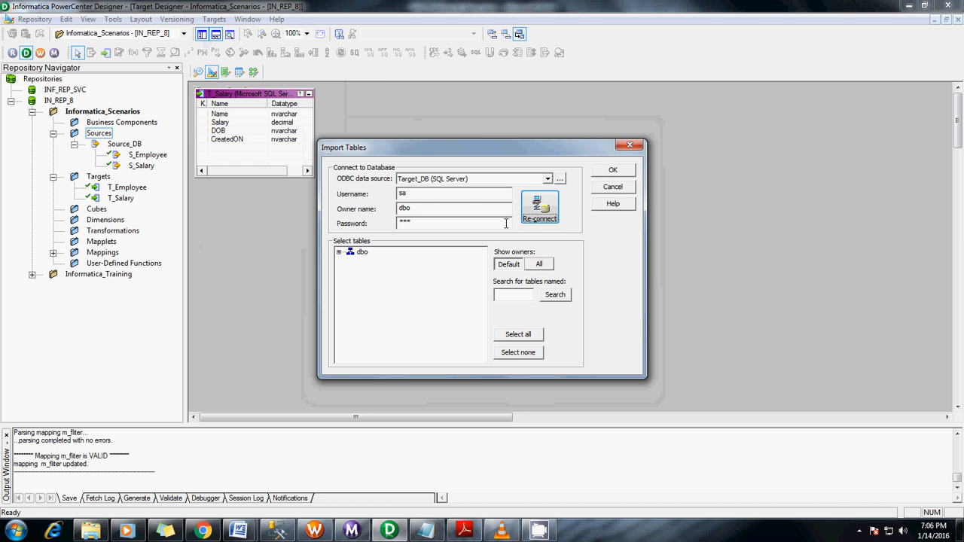
{"action": "left_click", "coordinate": [341, 252]}
{"action": "left_click", "coordinate": [350, 261]}
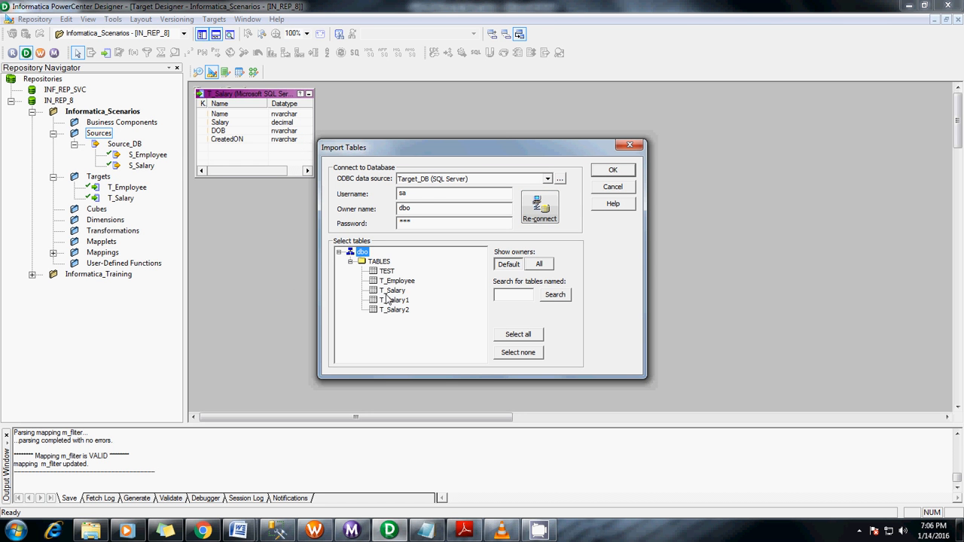
{"action": "left_click", "coordinate": [393, 300]}
{"action": "left_click", "coordinate": [393, 309], "text": "ctrl"}
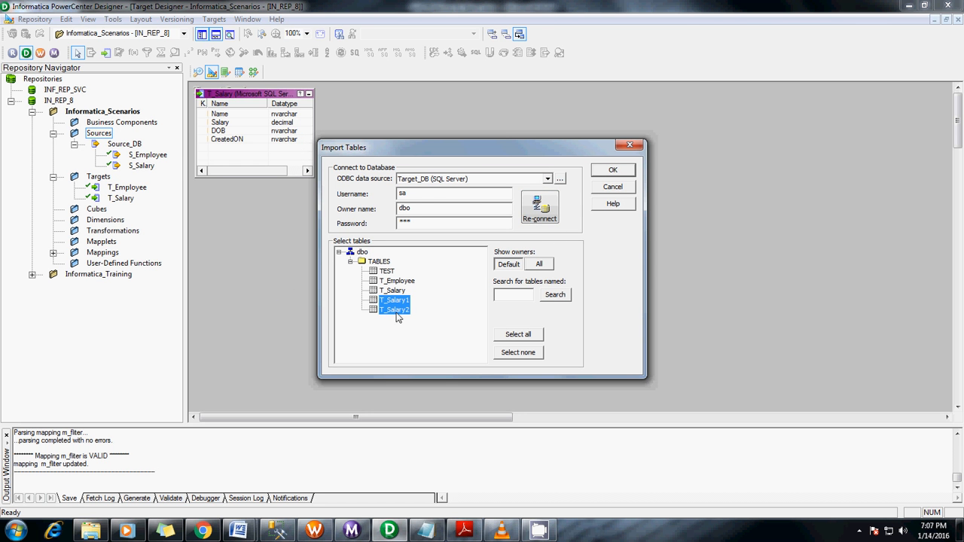
{"action": "left_click", "coordinate": [612, 170]}
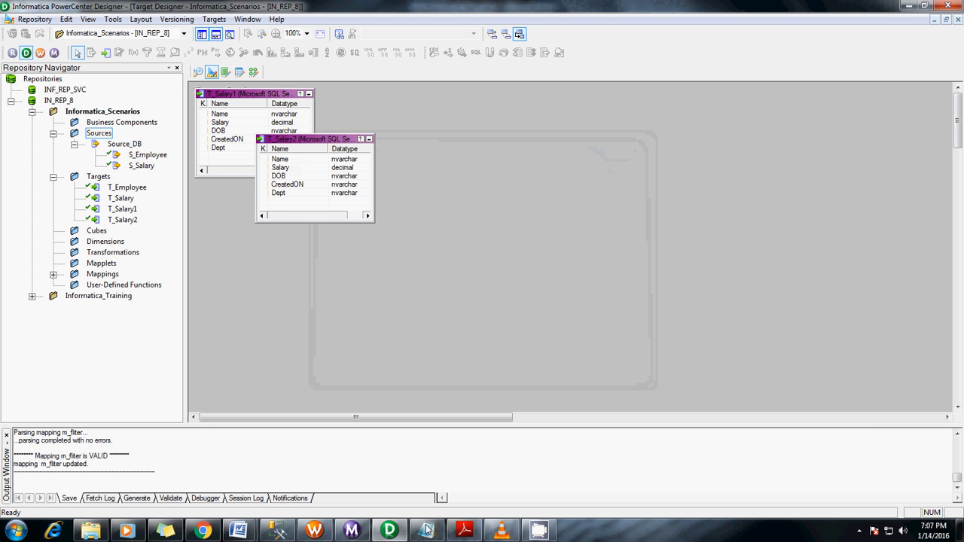
Switch to SQL Server Management Studio and run the SELECT queries on S_Salary, T_Salary1 and T_Salary2.
{"action": "left_click", "coordinate": [277, 531]}
{"action": "left_click", "coordinate": [368, 209]}
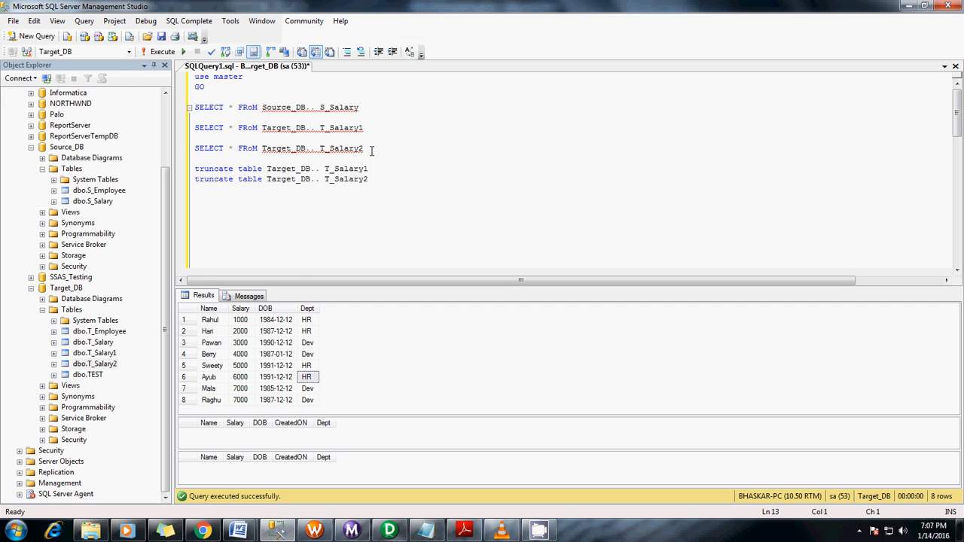
{"action": "left_click_drag", "start_coordinate": [371, 151], "coordinate": [92, 107]}
{"action": "key", "text": "F5"}
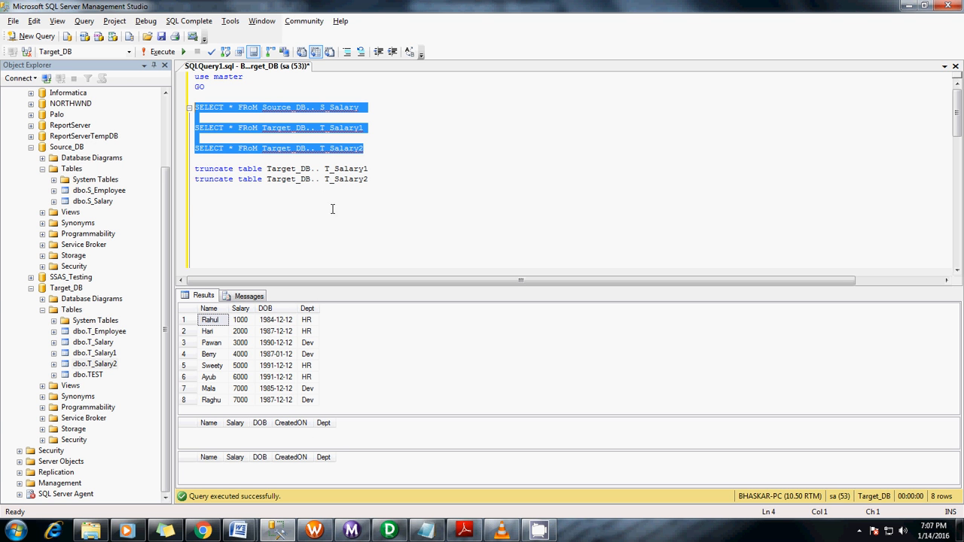
Examine the Dept values in the S_Salary results, matching HR to the T_Salary1 query and Dev to the T_Salary2 query.
{"action": "left_click", "coordinate": [365, 133]}
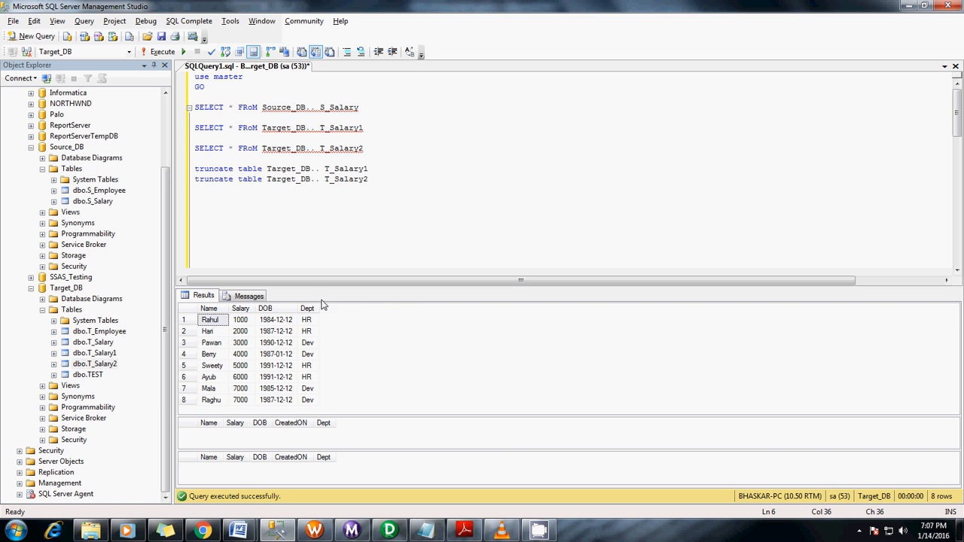
{"action": "left_click", "coordinate": [307, 319]}
{"action": "left_click_drag", "start_coordinate": [364, 128], "coordinate": [194, 129]}
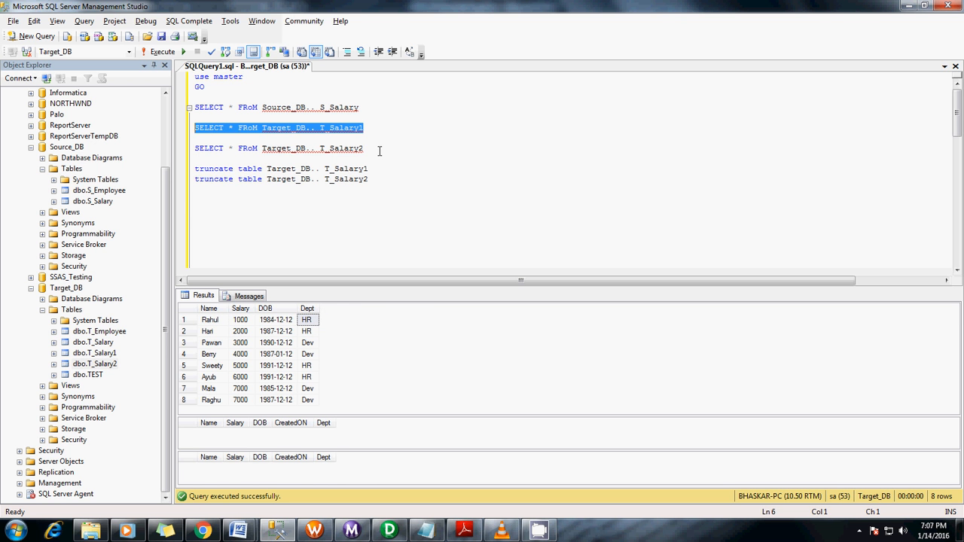
{"action": "left_click_drag", "start_coordinate": [380, 152], "coordinate": [193, 149]}
{"action": "left_click", "coordinate": [309, 354]}
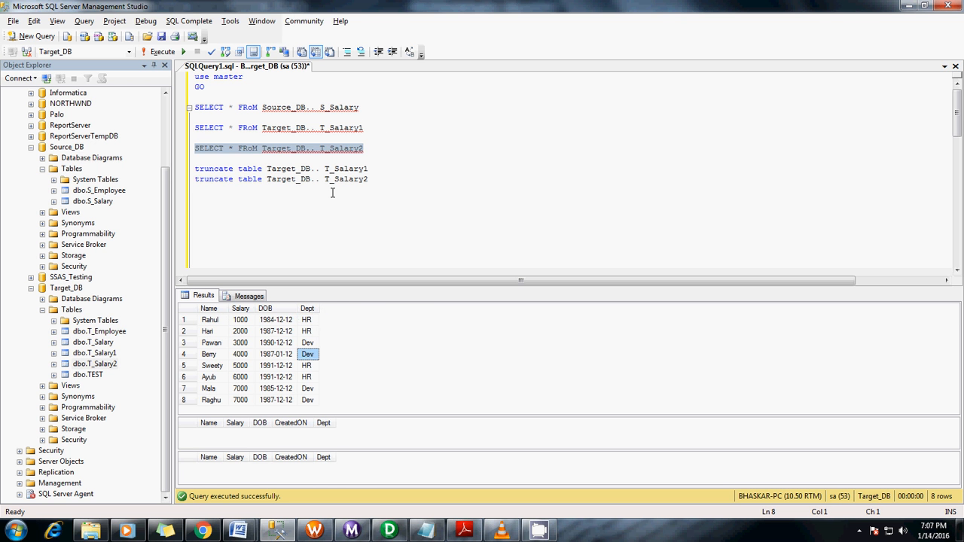
{"action": "left_click", "coordinate": [405, 145]}
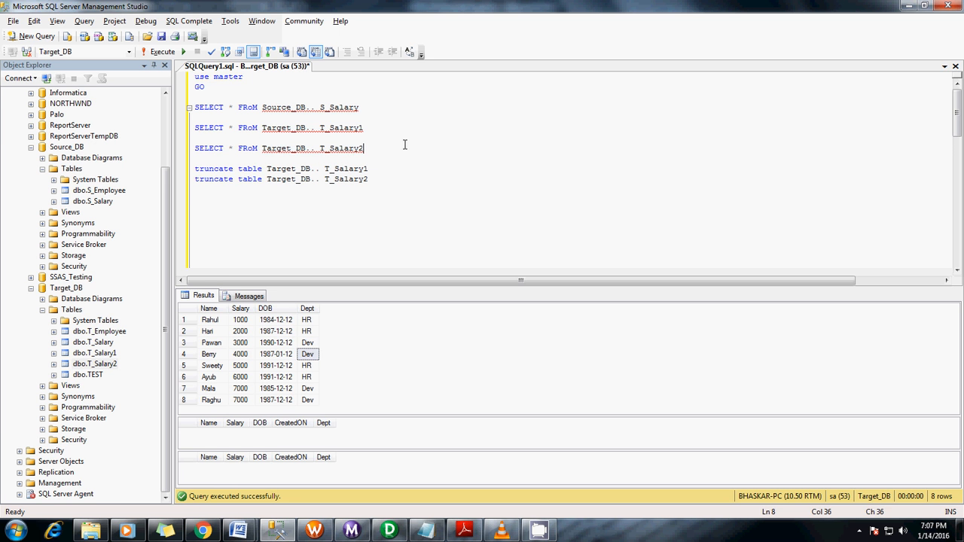
Return to PowerCenter Designer and create a mapping named m_Dept in the Mapping Designer.
{"action": "left_click", "coordinate": [905, 5]}
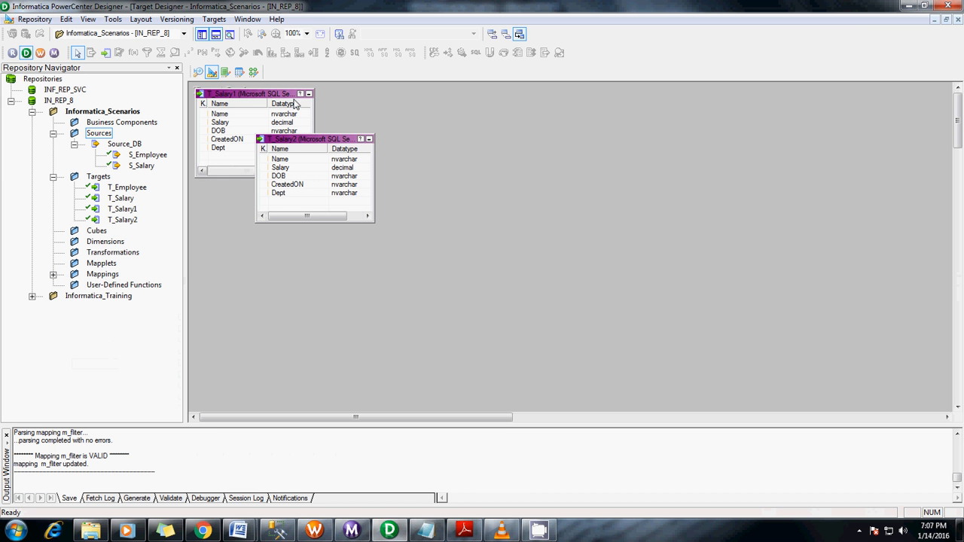
{"action": "left_click", "coordinate": [253, 72]}
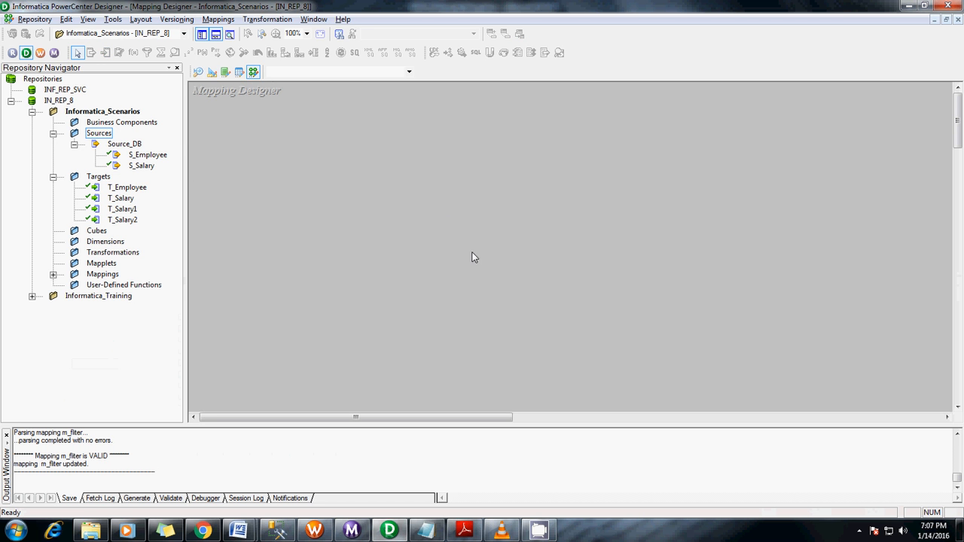
{"action": "left_click", "coordinate": [230, 20]}
{"action": "left_click", "coordinate": [226, 30]}
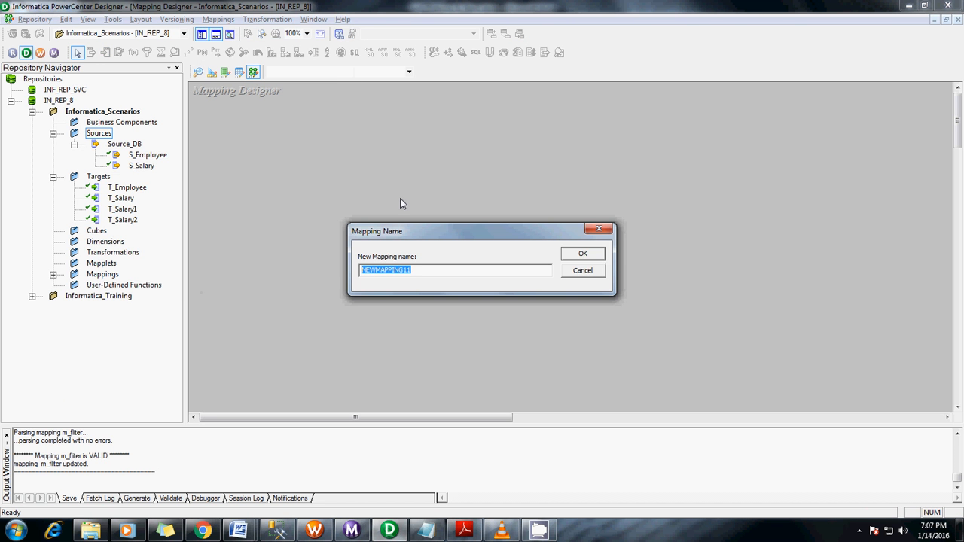
{"action": "type", "text": "m_Dept"}
{"action": "key", "text": "Return"}
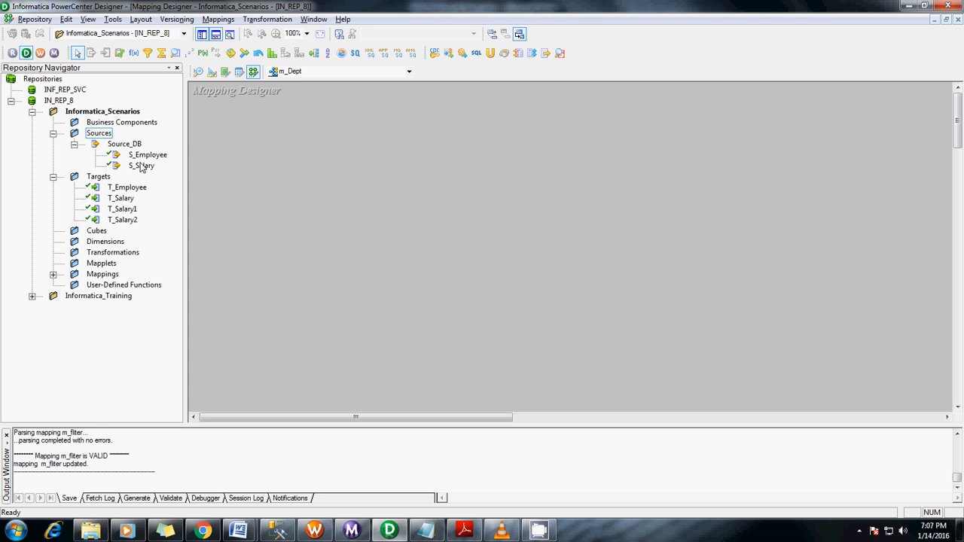
Add the S_Salary source to the mapping and arrange it side by side with its source qualifier.
{"action": "left_click", "coordinate": [140, 167]}
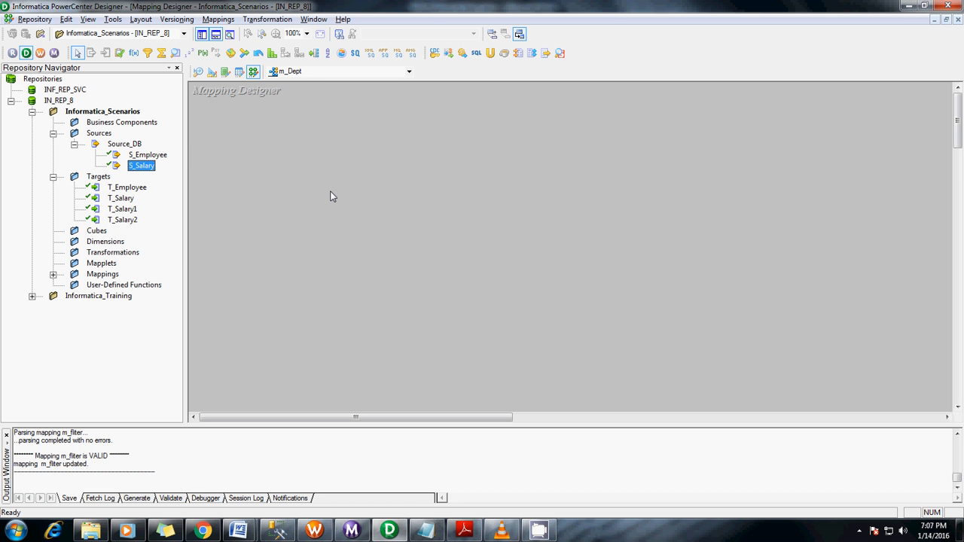
{"action": "left_click", "coordinate": [317, 175]}
{"action": "left_click_drag", "start_coordinate": [135, 167], "coordinate": [254, 180]}
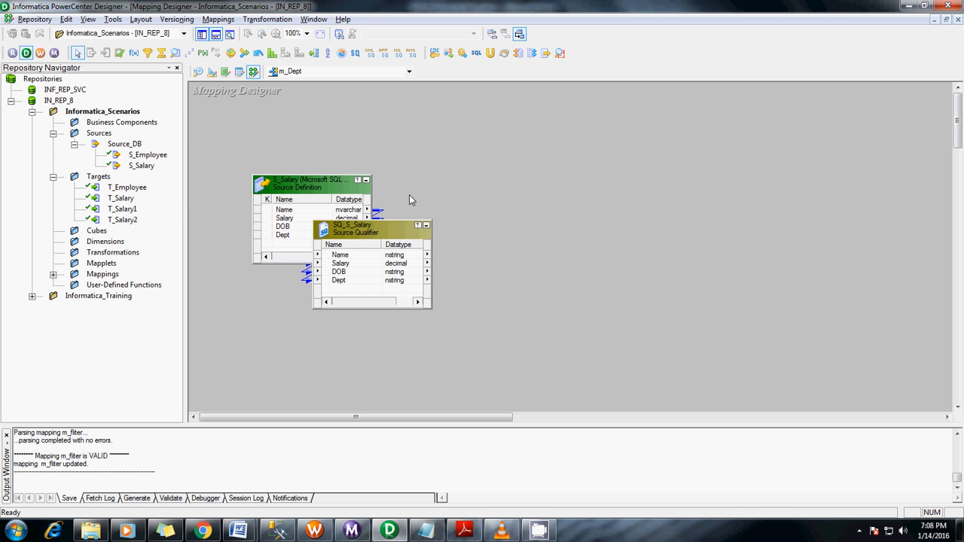
{"action": "left_click_drag", "start_coordinate": [364, 233], "coordinate": [444, 188]}
{"action": "left_click_drag", "start_coordinate": [314, 182], "coordinate": [279, 165]}
{"action": "left_click_drag", "start_coordinate": [447, 185], "coordinate": [410, 173]}
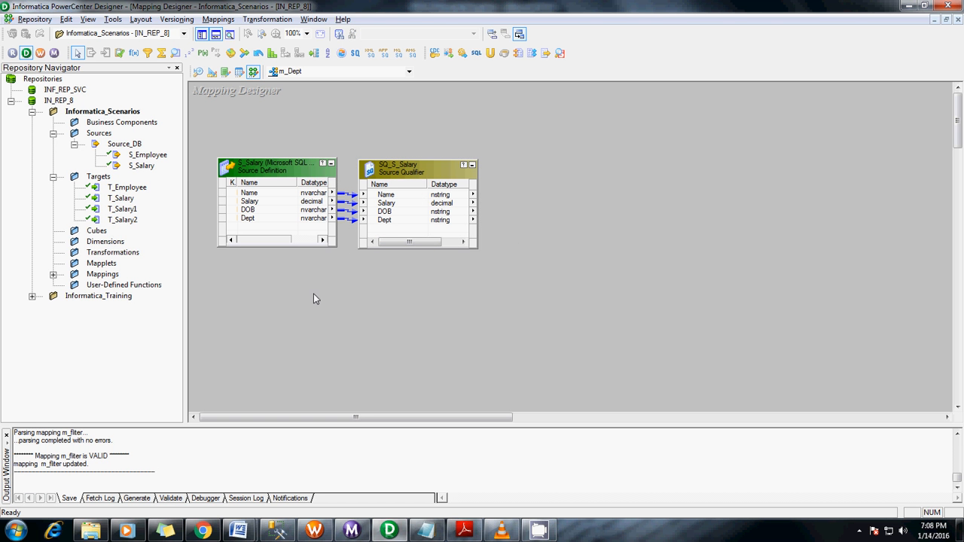
Create a Filter transformation named Exp_Filter1 in the m_Dept mapping.
{"action": "left_click", "coordinate": [267, 20]}
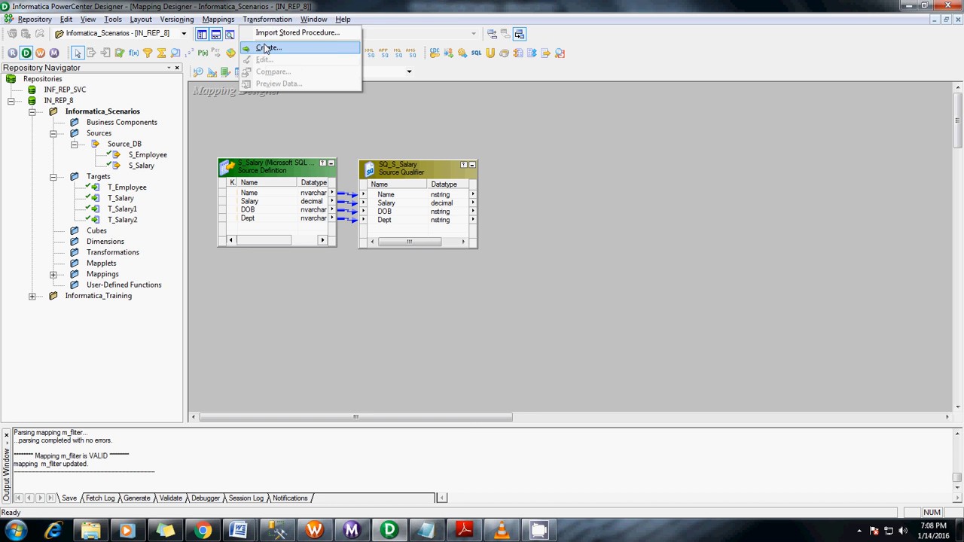
{"action": "left_click", "coordinate": [265, 42]}
{"action": "left_click", "coordinate": [600, 238]}
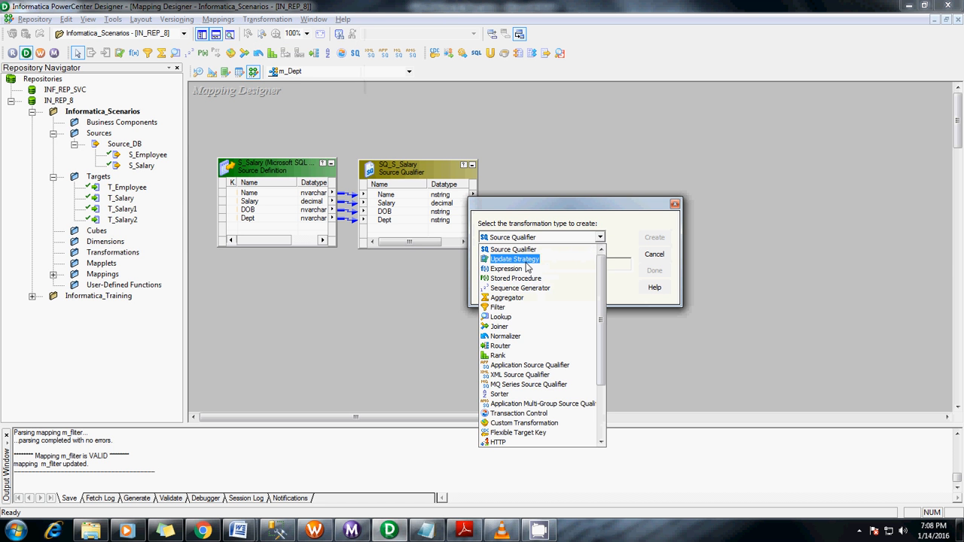
{"action": "left_click", "coordinate": [503, 307]}
{"action": "left_click", "coordinate": [503, 267]}
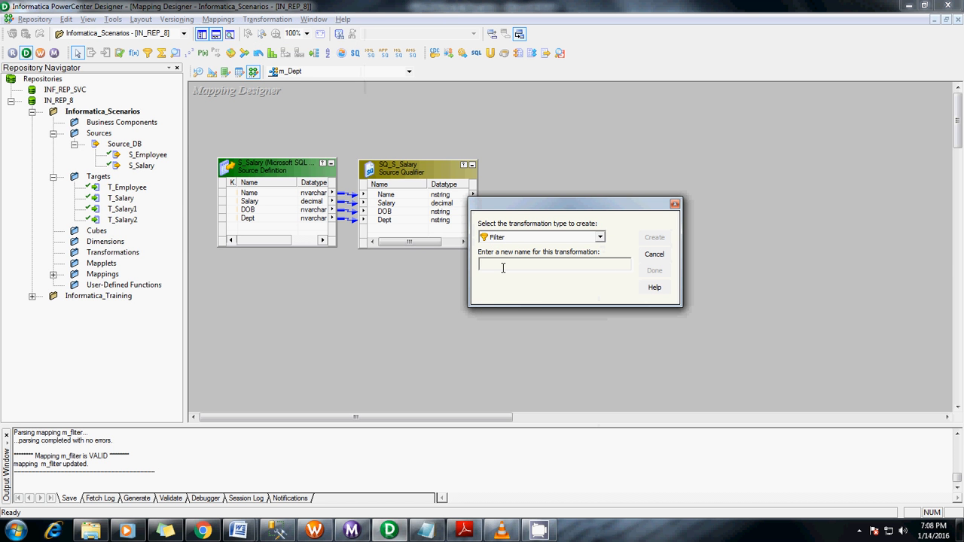
{"action": "type", "text": "F"}
{"action": "type", "text": "Ex"}
{"action": "key", "text": "Return"}
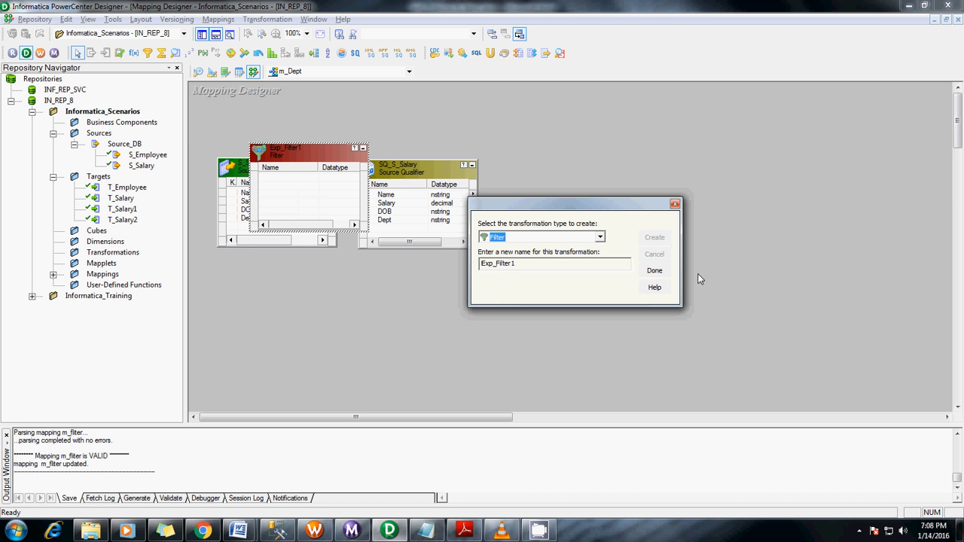
Place Exp_Filter1 beside the source qualifier and link the Name, Salary, DOB and Dept ports of SQ_S_Salary to it.
{"action": "left_click", "coordinate": [654, 270]}
{"action": "left_click_drag", "start_coordinate": [308, 151], "coordinate": [625, 176]}
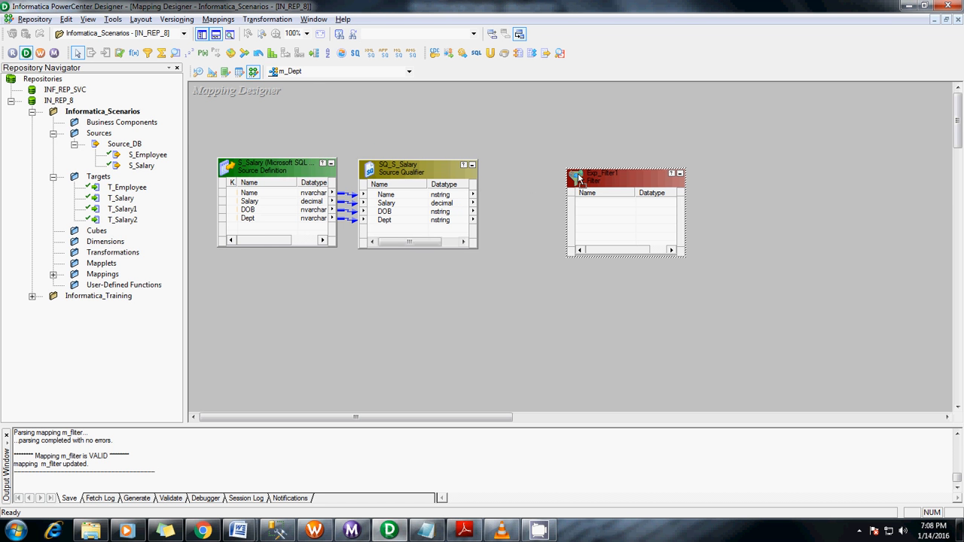
{"action": "left_click_drag", "start_coordinate": [379, 222], "coordinate": [560, 172]}
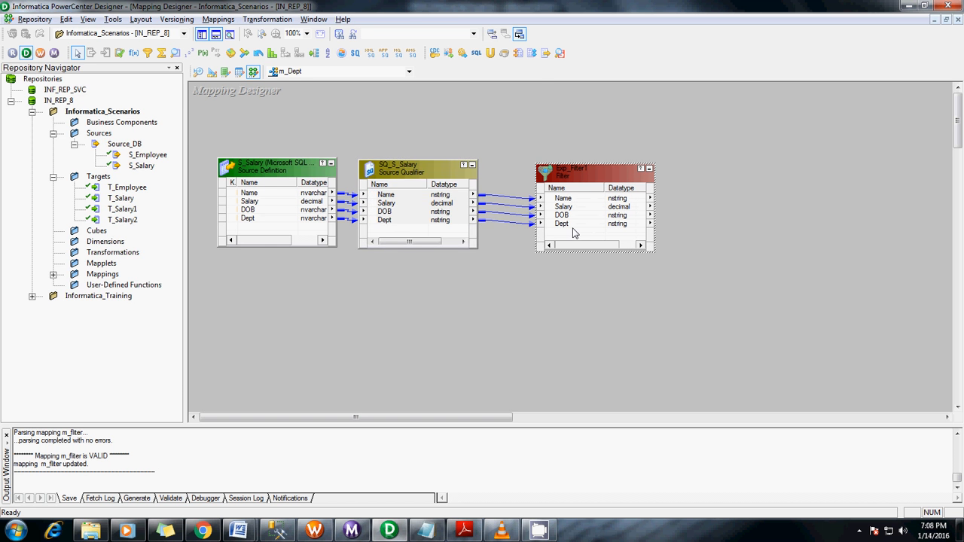
Replace the filter condition of Exp_Filter1 with the expression Dept='HR', using the filter's own Dept port.
{"action": "double_click", "coordinate": [559, 172]}
{"action": "left_click", "coordinate": [159, 117]}
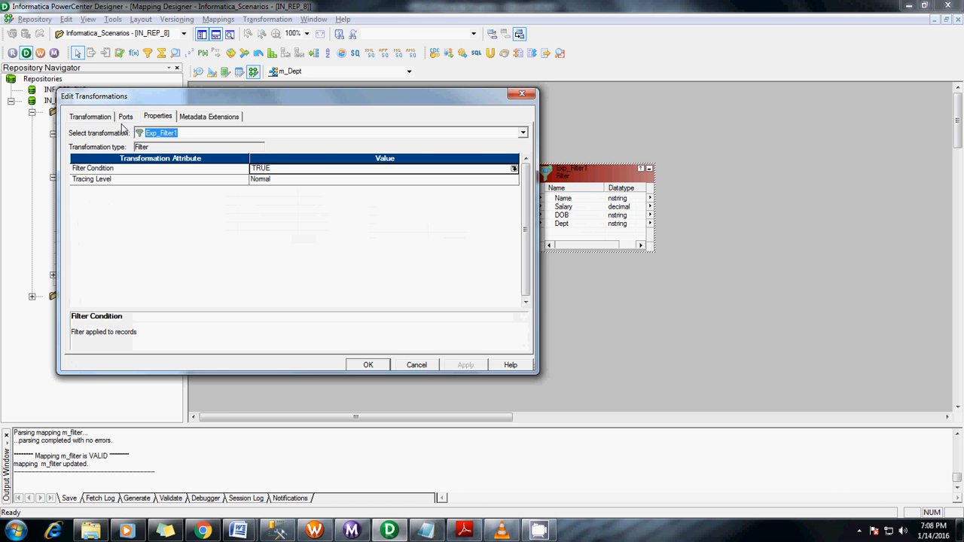
{"action": "left_click", "coordinate": [125, 117]}
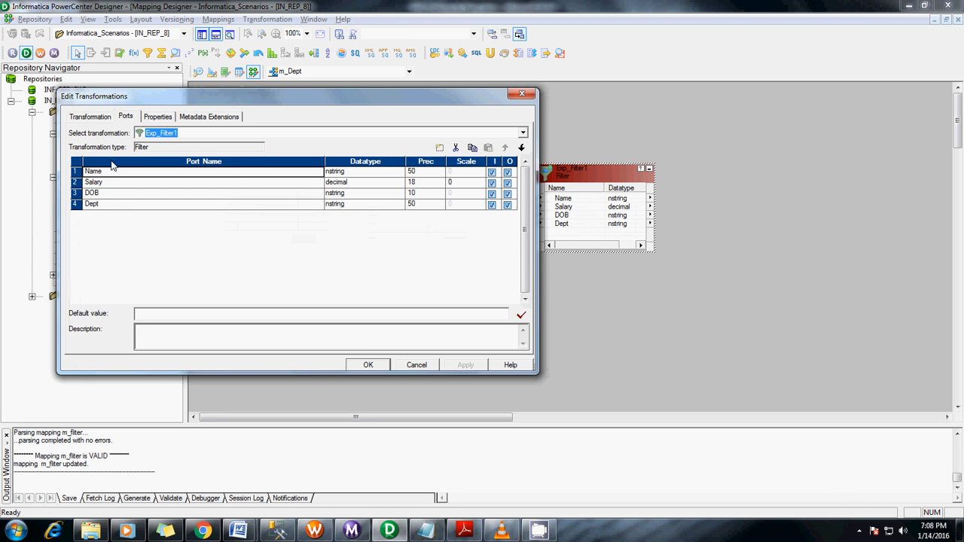
{"action": "left_click", "coordinate": [150, 116]}
{"action": "left_click", "coordinate": [311, 168]}
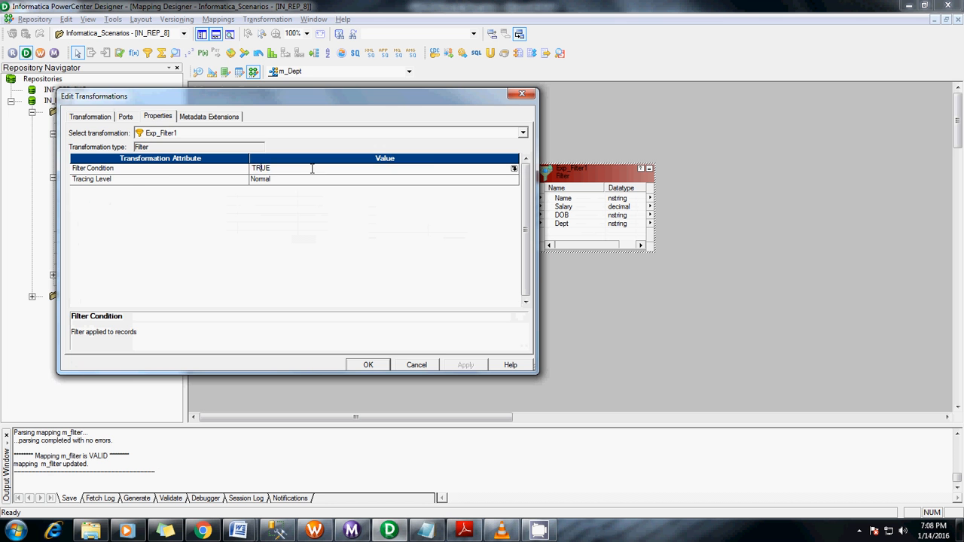
{"action": "left_click", "coordinate": [514, 169]}
{"action": "double_click", "coordinate": [258, 190]}
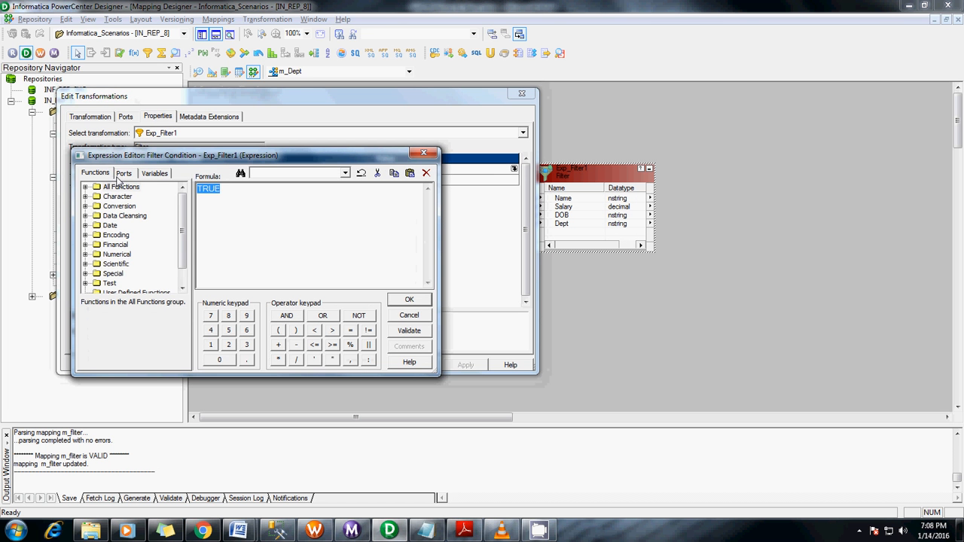
{"action": "left_click", "coordinate": [119, 175]}
{"action": "key", "text": "Delete"}
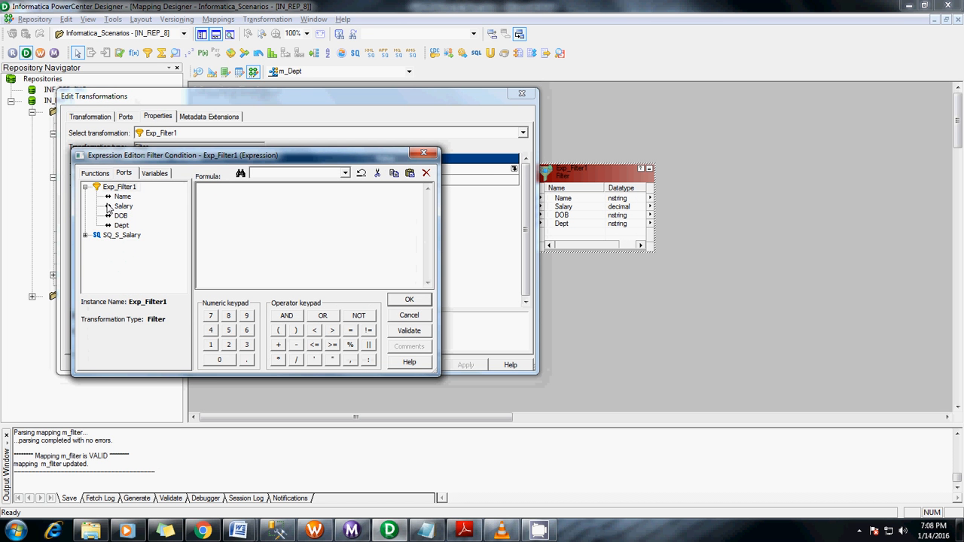
{"action": "double_click", "coordinate": [121, 225]}
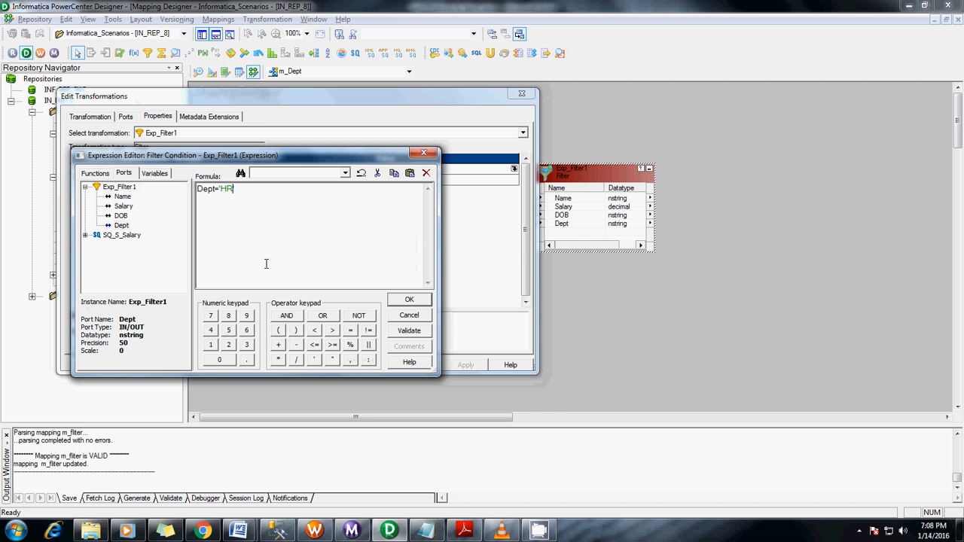
Validate the Dept='HR' expression and save the edited properties of Exp_Filter1.
{"action": "left_click", "coordinate": [409, 330]}
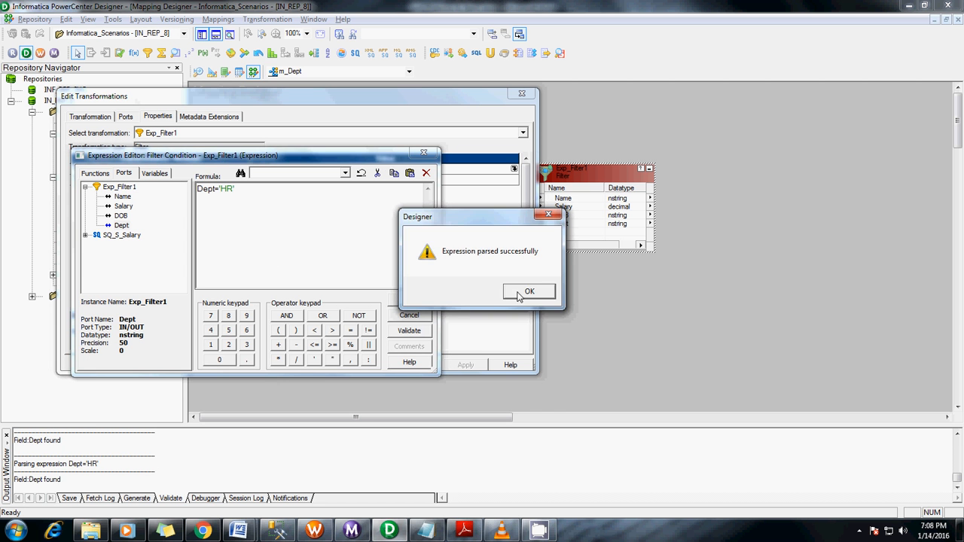
{"action": "key", "text": "Return"}
{"action": "left_click", "coordinate": [408, 299]}
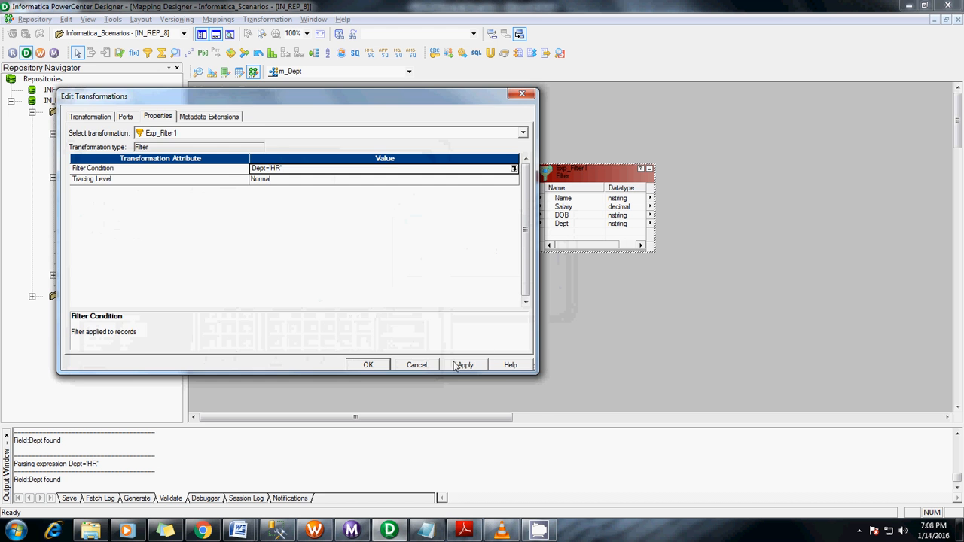
{"action": "left_click", "coordinate": [369, 364]}
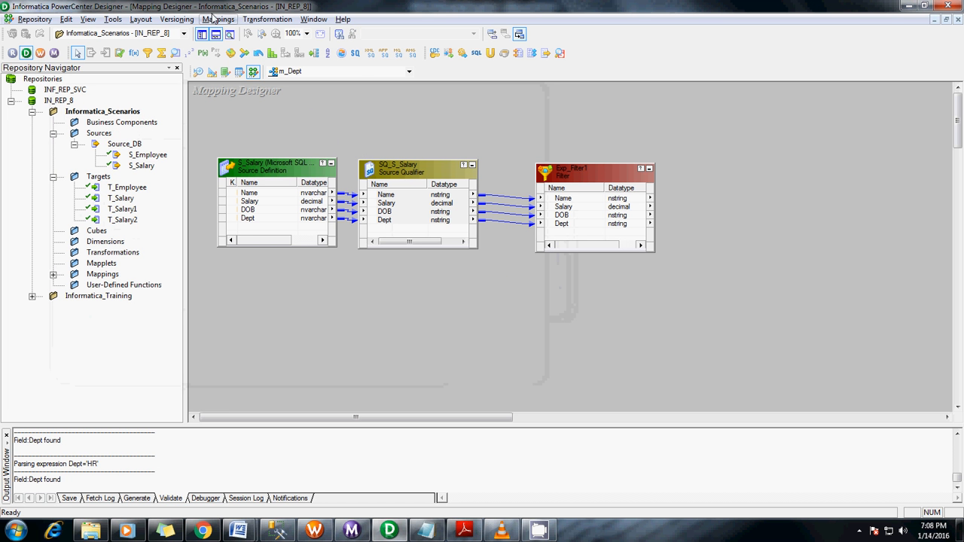
Create a second Filter transformation named Exp_filter2 in the mapping.
{"action": "left_click", "coordinate": [265, 19]}
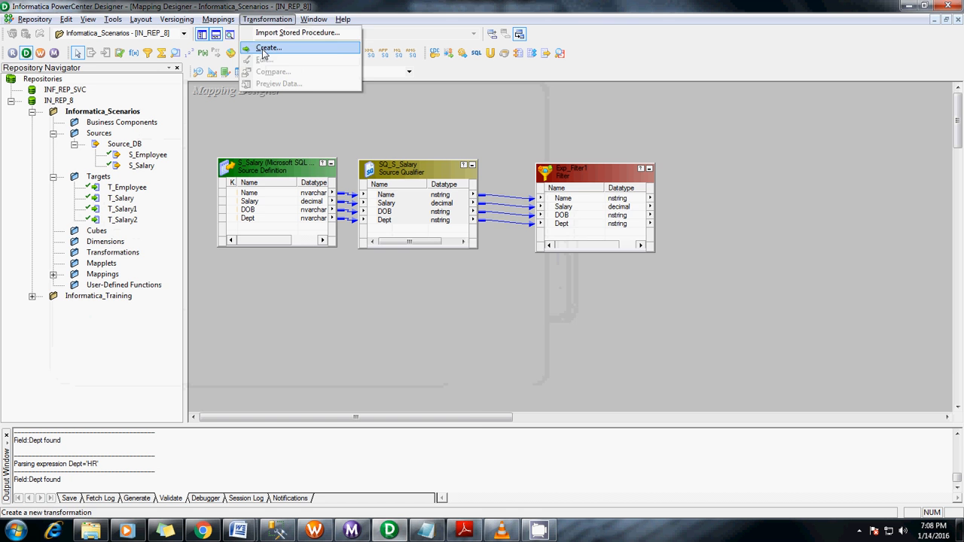
{"action": "left_click", "coordinate": [266, 47]}
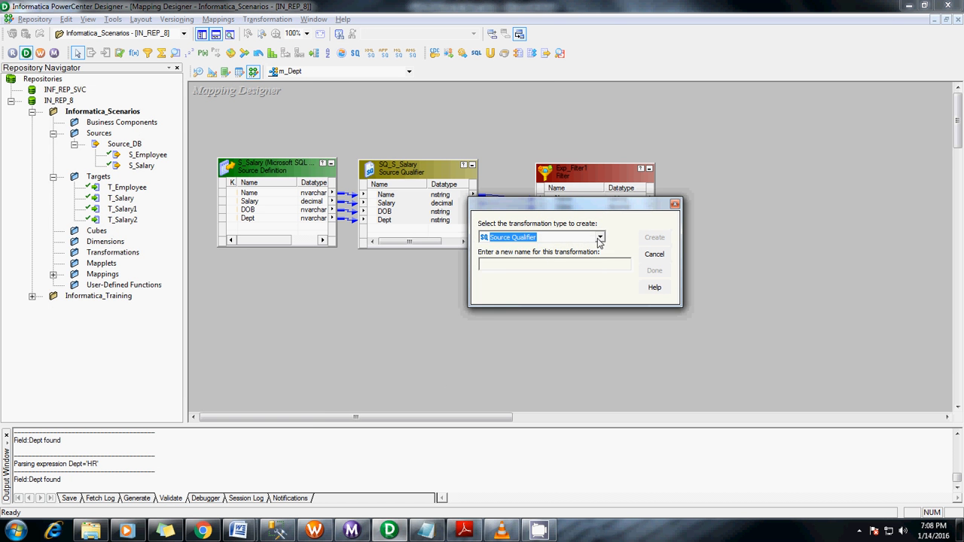
{"action": "left_click", "coordinate": [543, 238]}
{"action": "left_click", "coordinate": [501, 306]}
{"action": "left_click", "coordinate": [503, 262]}
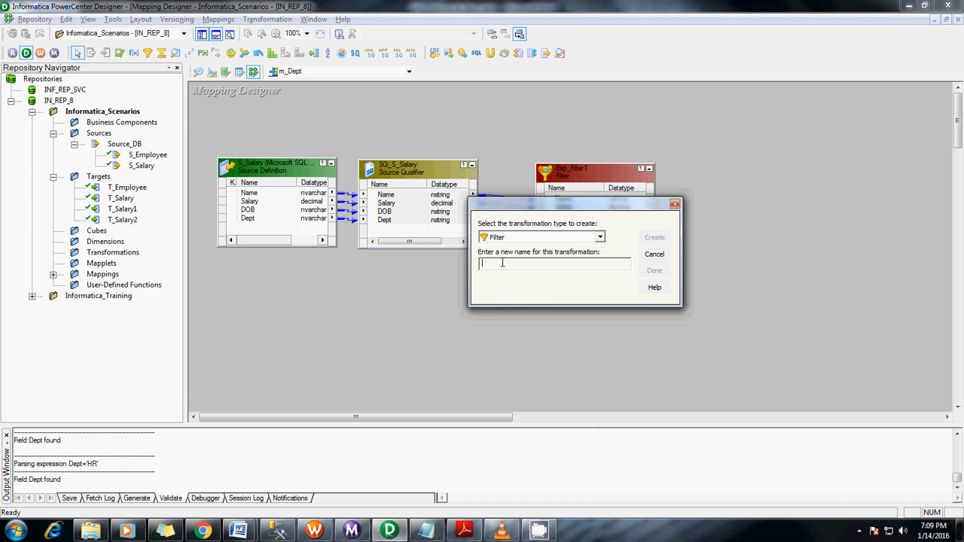
{"action": "type", "text": "Exp_filter2"}
{"action": "key", "text": "Return"}
{"action": "left_click", "coordinate": [653, 271]}
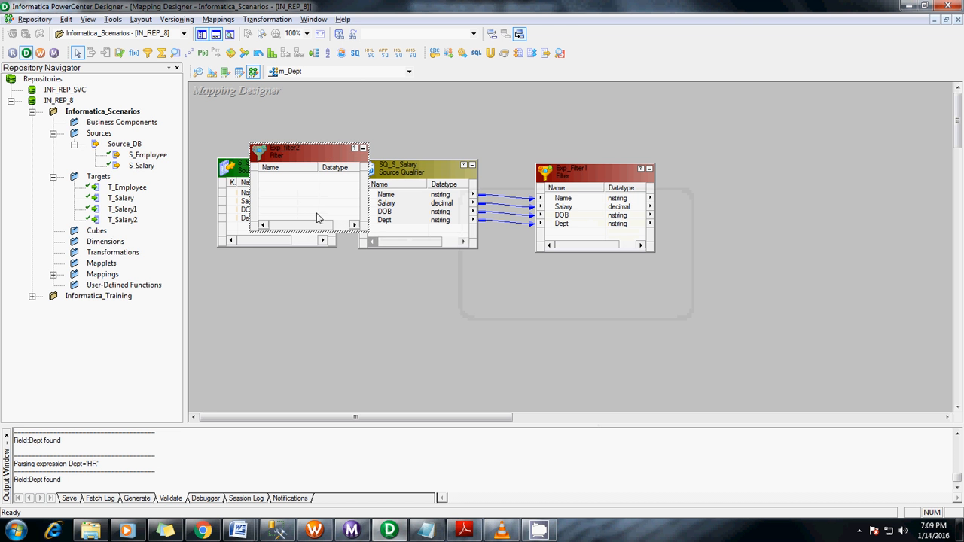
Link all four SQ_S_Salary ports to Exp_filter2 and arrange the two filters one above the other beside the source qualifier.
{"action": "left_click_drag", "start_coordinate": [302, 160], "coordinate": [607, 305]}
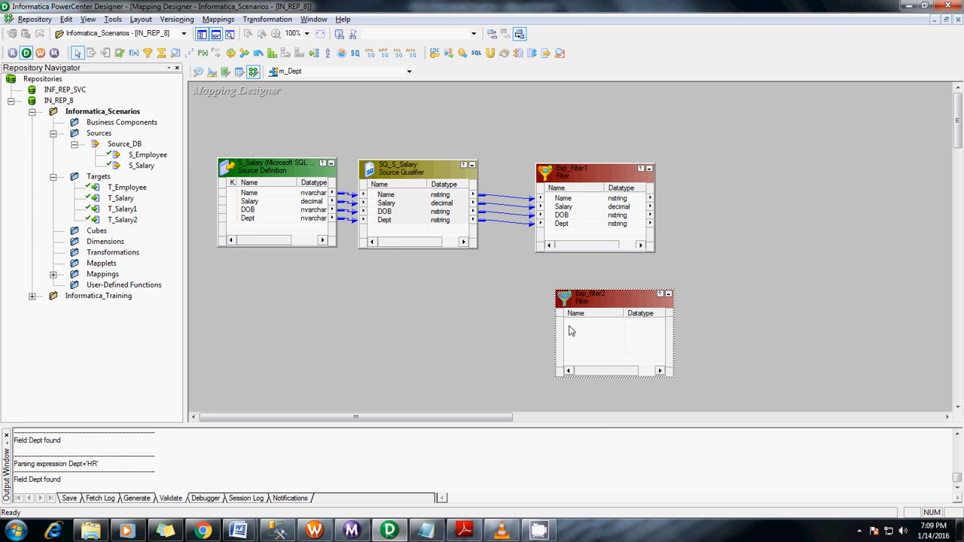
{"action": "left_click_drag", "start_coordinate": [404, 219], "coordinate": [591, 331]}
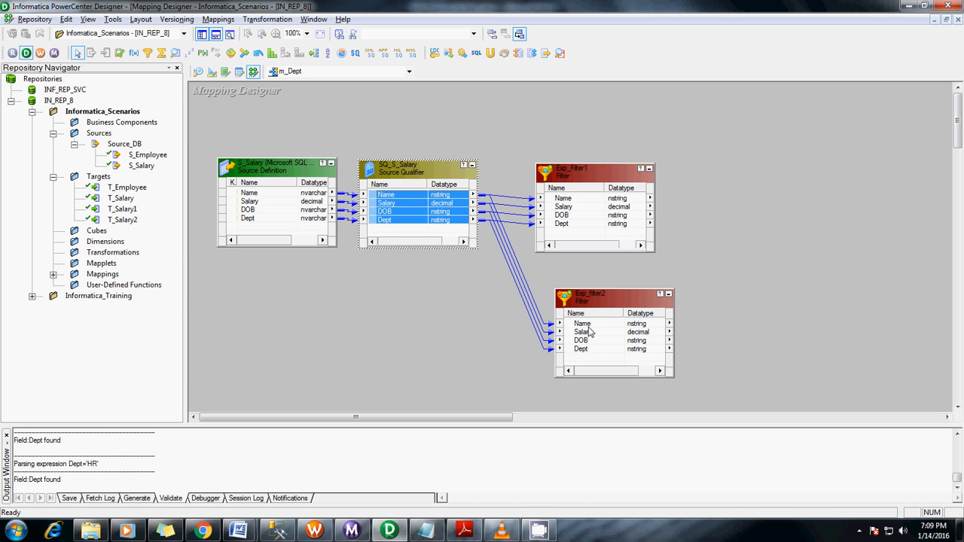
{"action": "left_click_drag", "start_coordinate": [599, 295], "coordinate": [593, 271]}
{"action": "left_click_drag", "start_coordinate": [596, 179], "coordinate": [598, 136]}
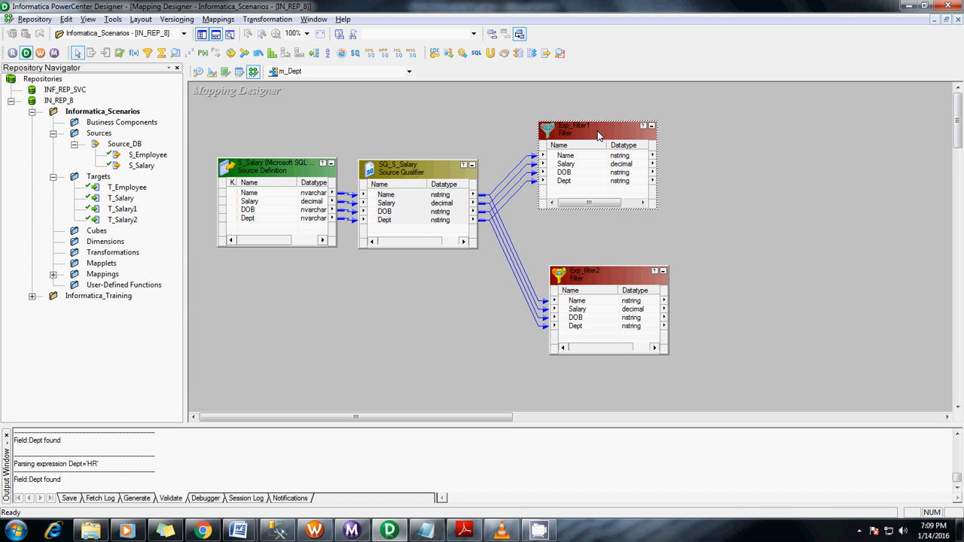
{"action": "left_click_drag", "start_coordinate": [589, 282], "coordinate": [584, 258]}
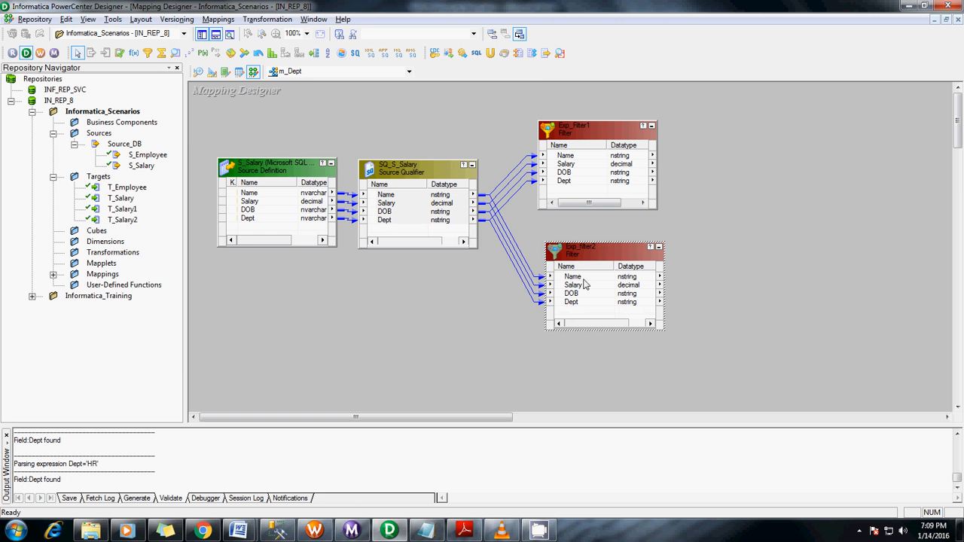
Replace the filter condition of Exp_filter2 with the expression Dept = 'Dev', using the filter's own Dept port.
{"action": "double_click", "coordinate": [581, 311]}
{"action": "left_click", "coordinate": [158, 117]}
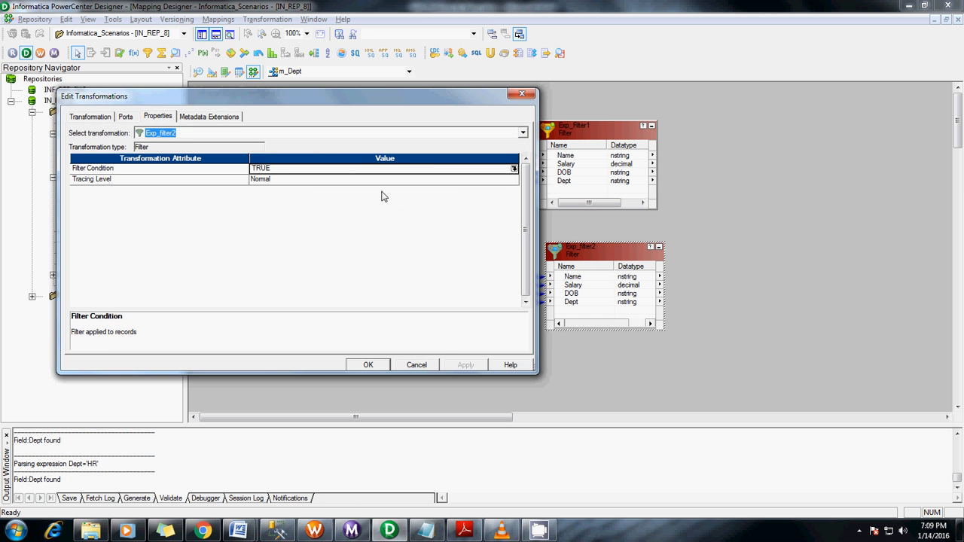
{"action": "left_click", "coordinate": [514, 168]}
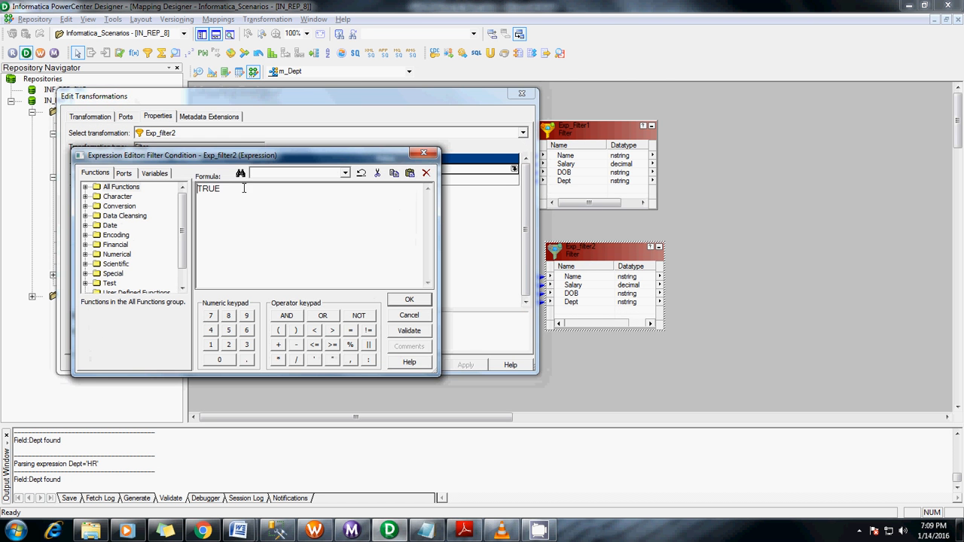
{"action": "key", "text": "Delete"}
{"action": "left_click", "coordinate": [124, 173]}
{"action": "double_click", "coordinate": [121, 235]}
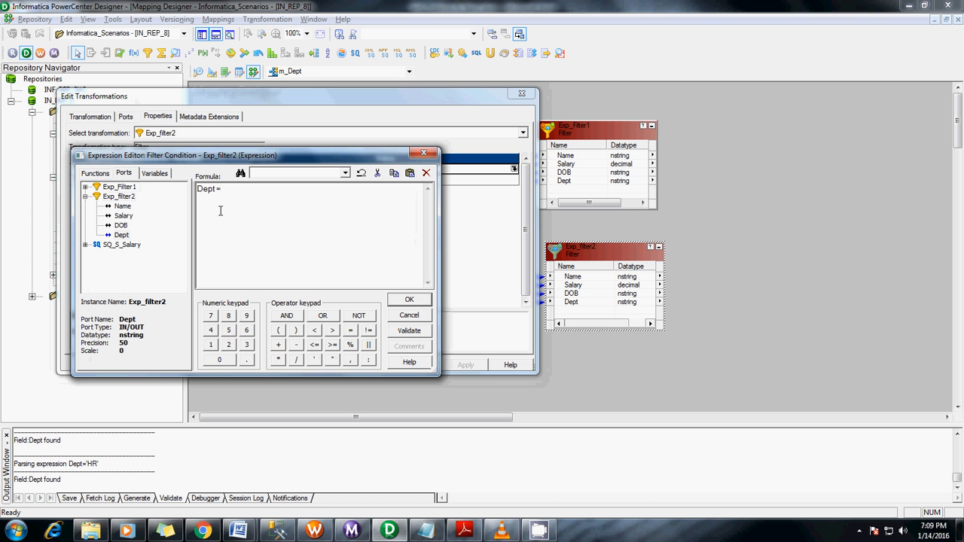
{"action": "type", "text": "= 'Dev"}
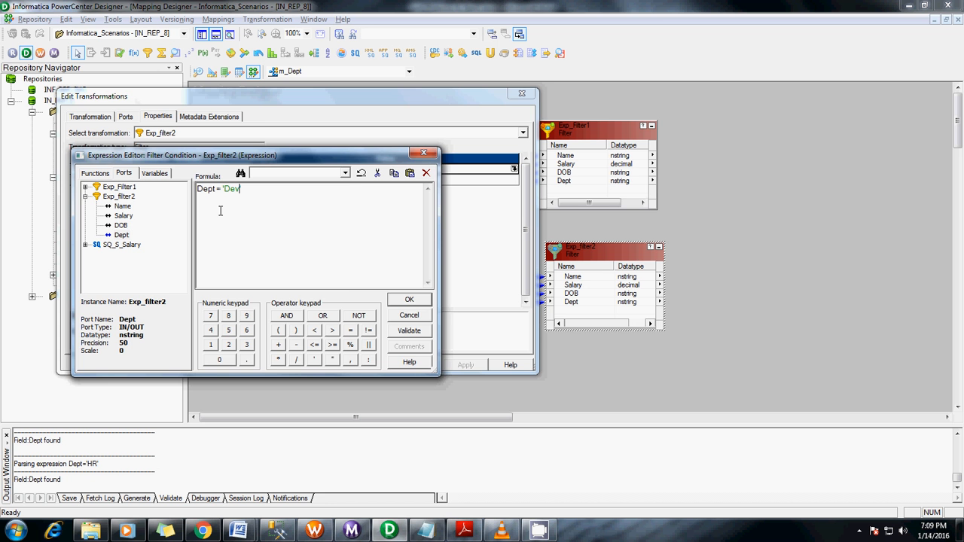
Validate the Dept = 'Dev' expression and save the edited properties of Exp_filter2.
{"action": "left_click", "coordinate": [302, 295]}
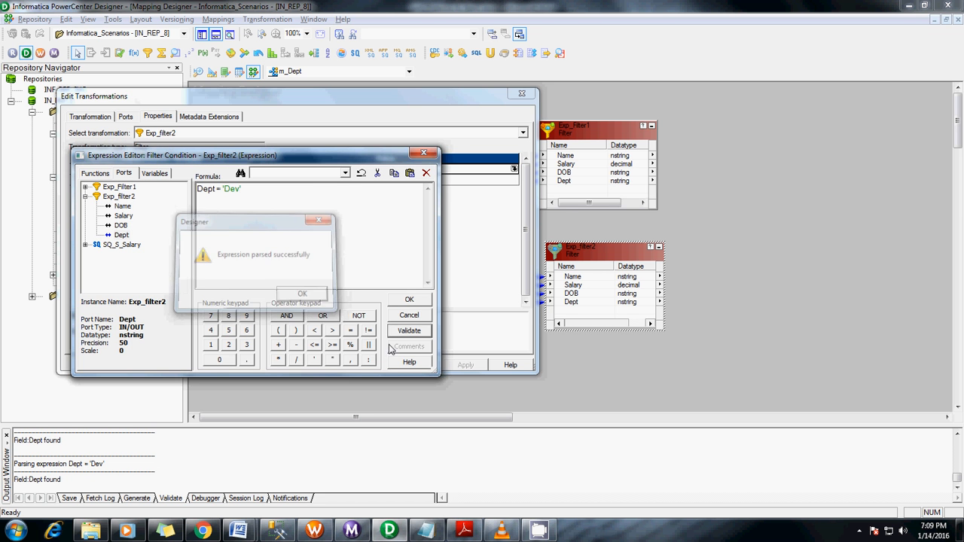
{"action": "left_click", "coordinate": [409, 299]}
{"action": "left_click", "coordinate": [466, 365]}
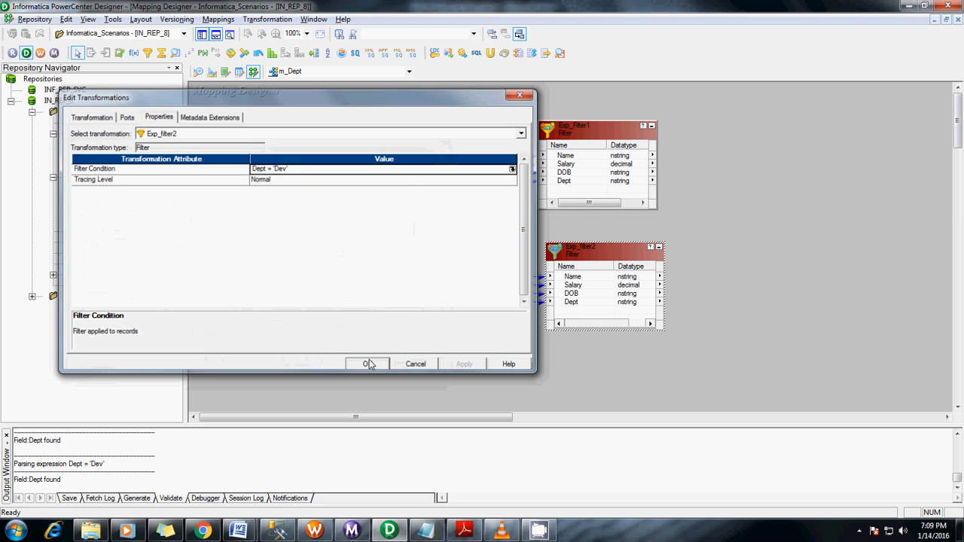
{"action": "left_click", "coordinate": [368, 365]}
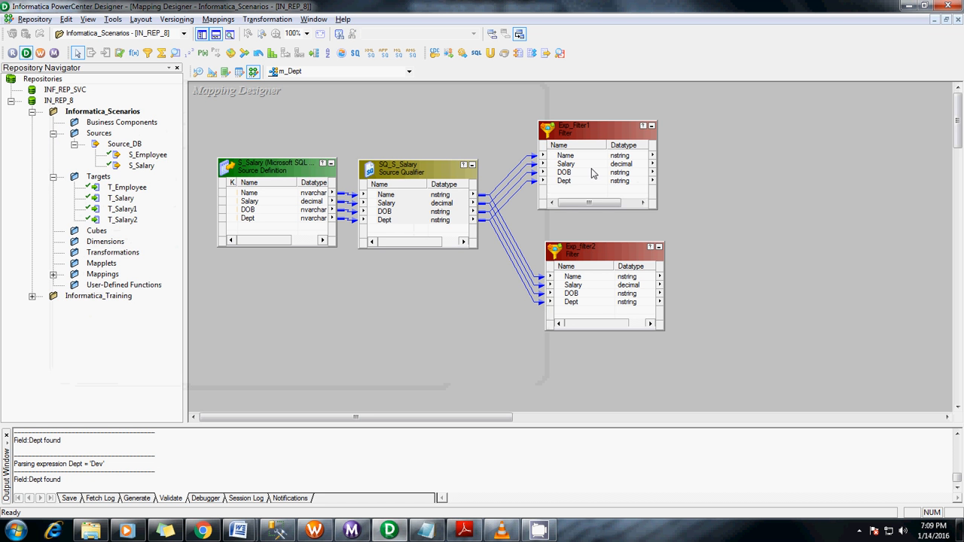
Add the T_Salary1 target beside Exp_Filter1 and link the filter's four ports to the target's first four columns.
{"action": "left_click_drag", "start_coordinate": [123, 210], "coordinate": [794, 211]}
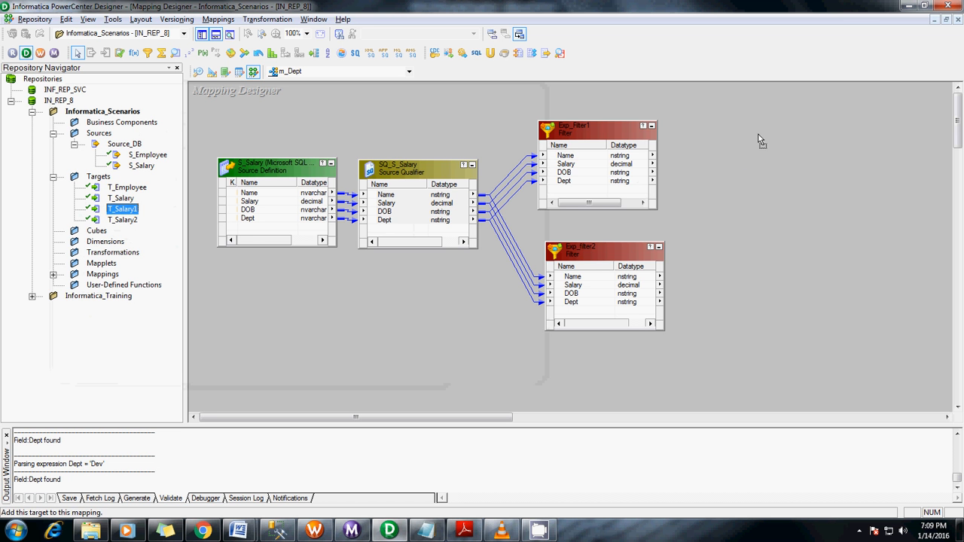
{"action": "left_click_drag", "start_coordinate": [758, 134], "coordinate": [740, 118]}
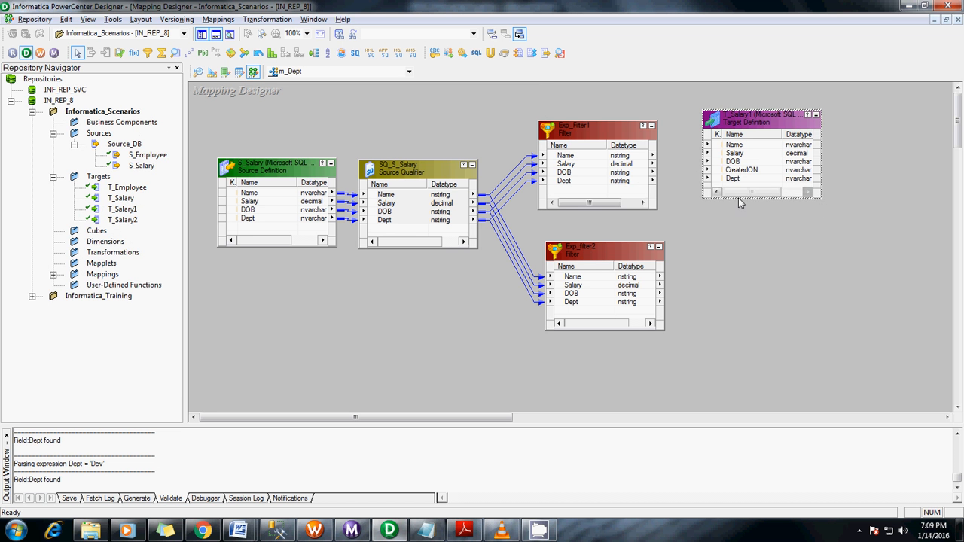
{"action": "left_click_drag", "start_coordinate": [565, 181], "coordinate": [565, 155]}
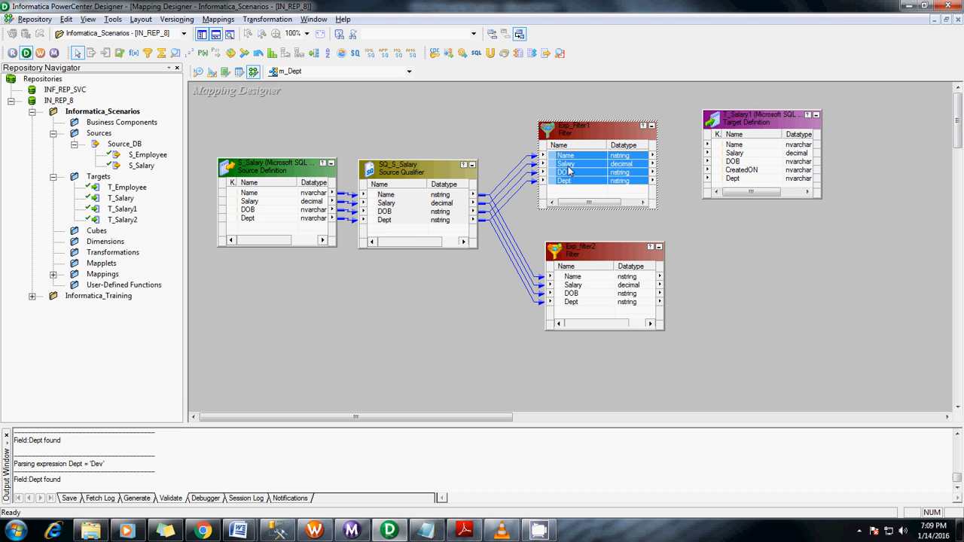
{"action": "right_click", "coordinate": [568, 166]}
{"action": "left_click", "coordinate": [617, 174]}
{"action": "right_click", "coordinate": [683, 161]}
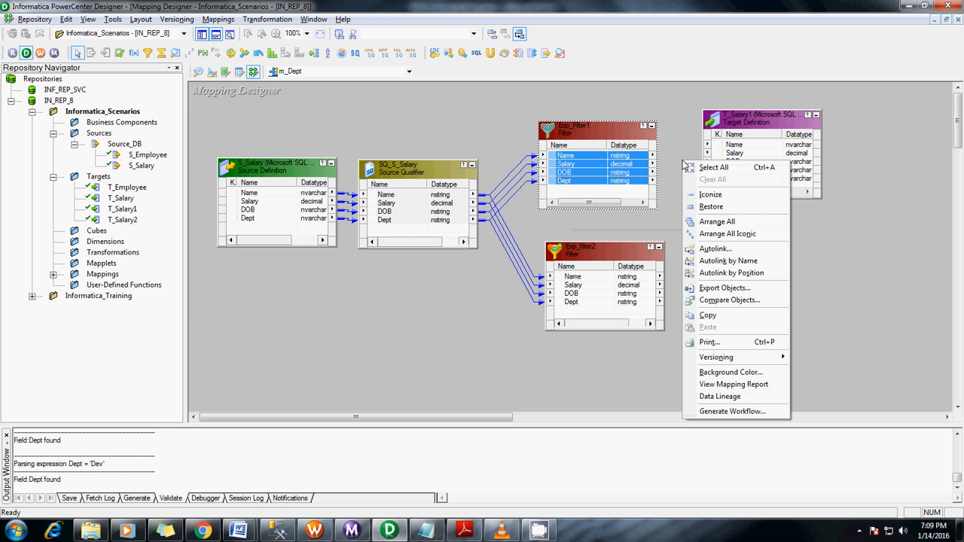
{"action": "left_click", "coordinate": [727, 260]}
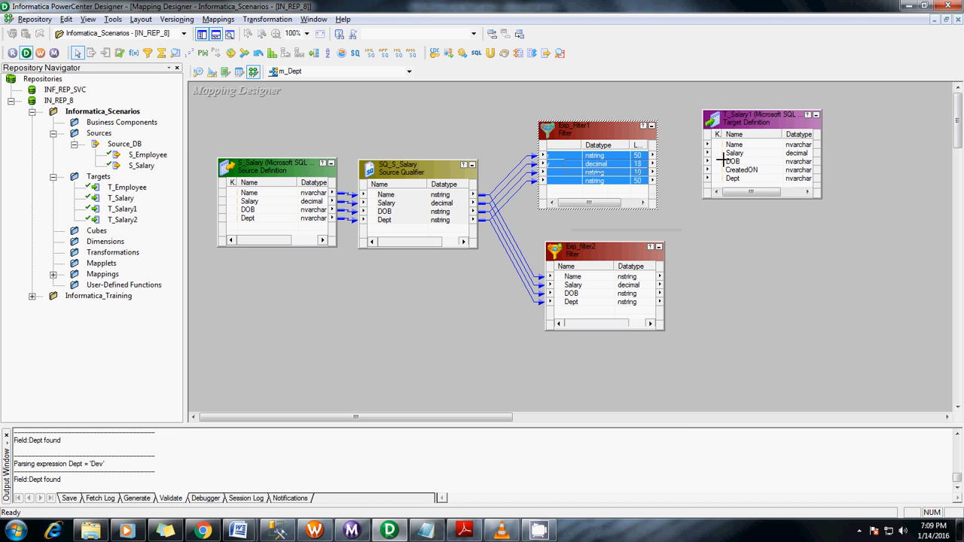
{"action": "left_click_drag", "start_coordinate": [597, 203], "coordinate": [748, 147]}
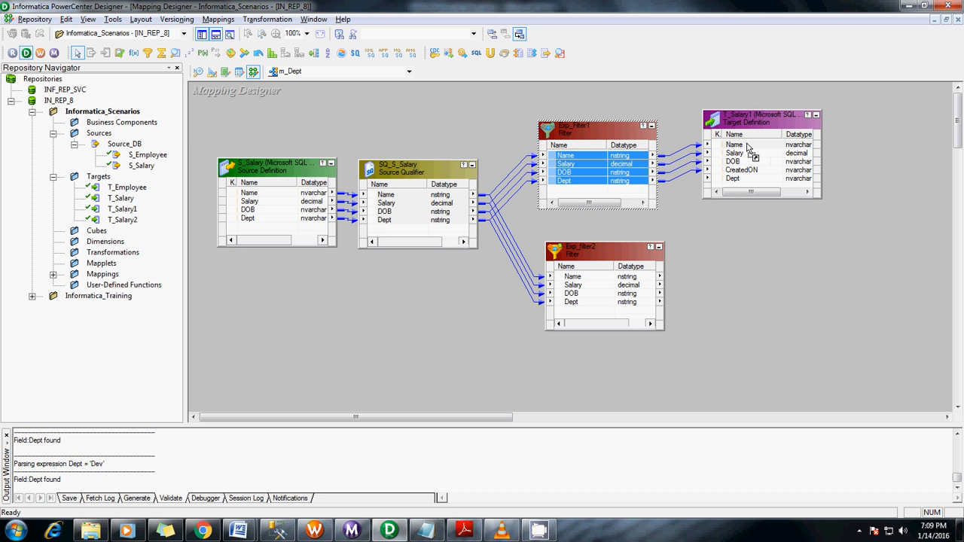
Delete the link from Exp_Filter1's Dept port to CreatedON and connect that port to the Dept column of T_Salary1.
{"action": "left_click", "coordinate": [685, 173]}
{"action": "key", "text": "Delete"}
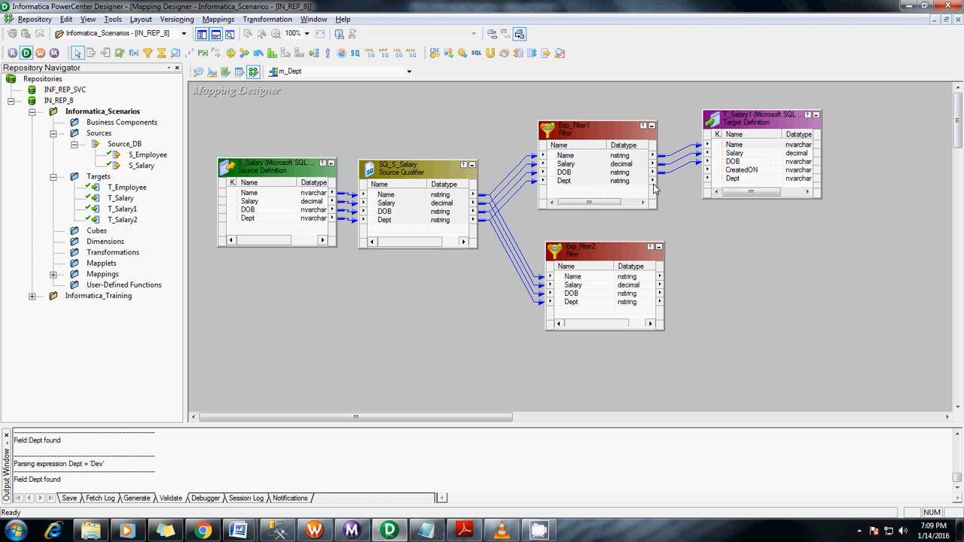
{"action": "left_click", "coordinate": [593, 182]}
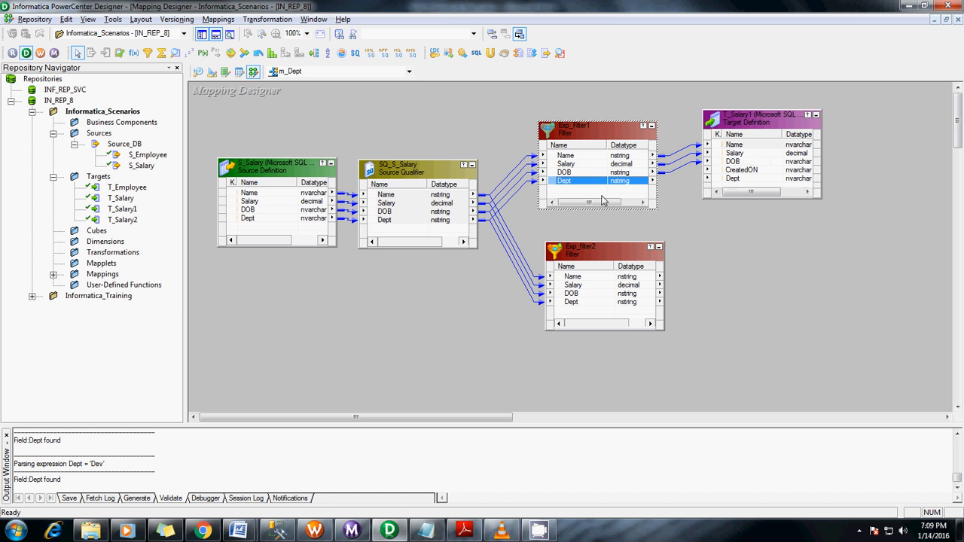
{"action": "left_click_drag", "start_coordinate": [576, 183], "coordinate": [732, 179]}
{"action": "left_click", "coordinate": [627, 184]}
{"action": "left_click_drag", "start_coordinate": [597, 205], "coordinate": [729, 181]}
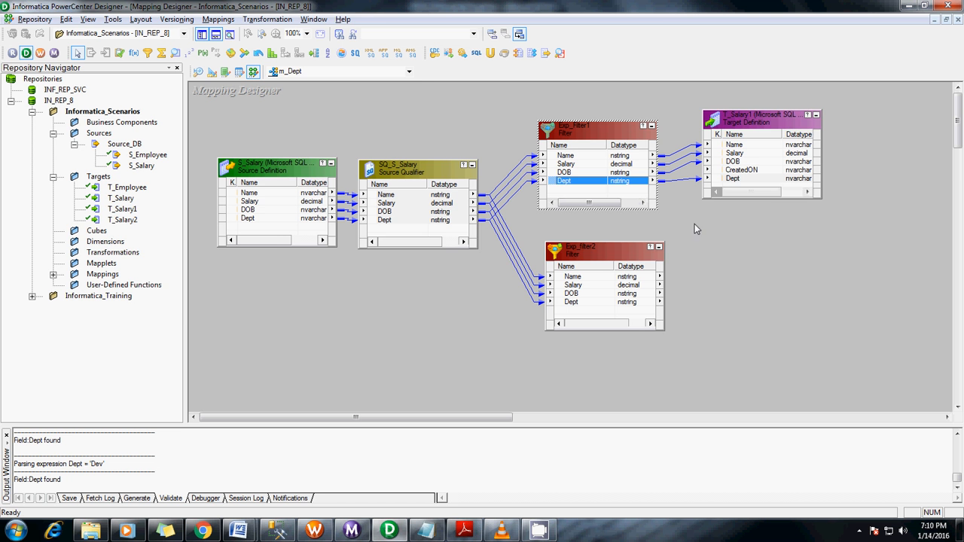
Add the T_Salary2 target beside Exp_filter2 and link the filter's four ports to the target's first four columns.
{"action": "left_click_drag", "start_coordinate": [117, 220], "coordinate": [746, 252]}
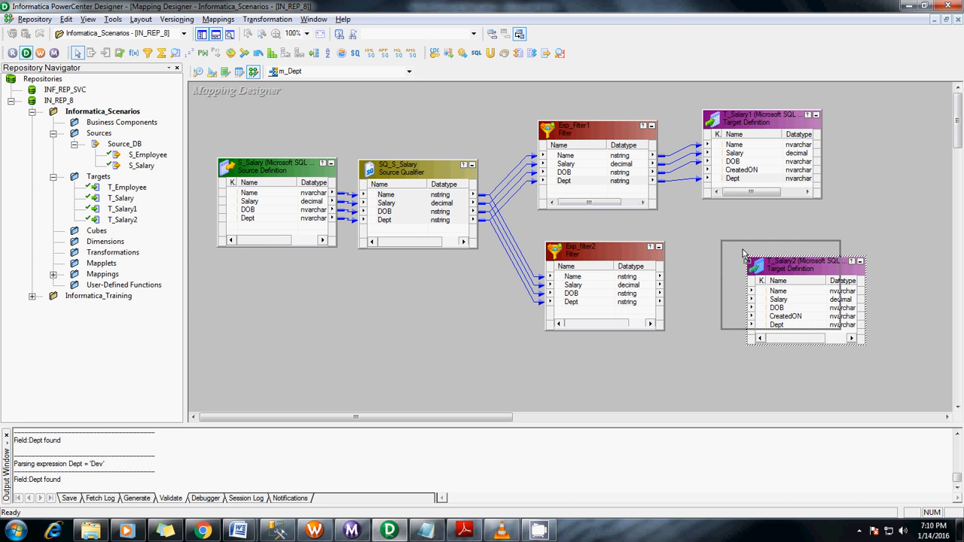
{"action": "left_click_drag", "start_coordinate": [580, 277], "coordinate": [578, 305]}
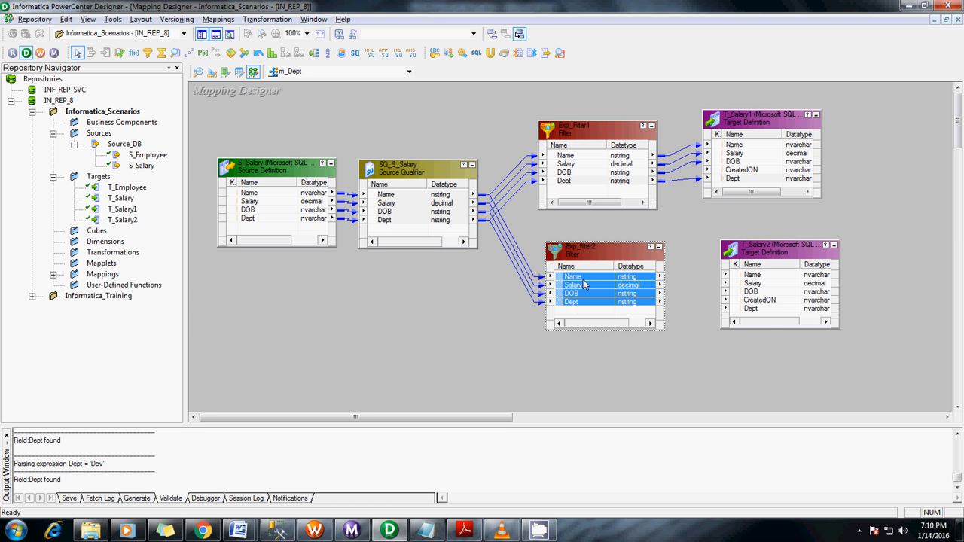
{"action": "left_click_drag", "start_coordinate": [584, 283], "coordinate": [760, 280]}
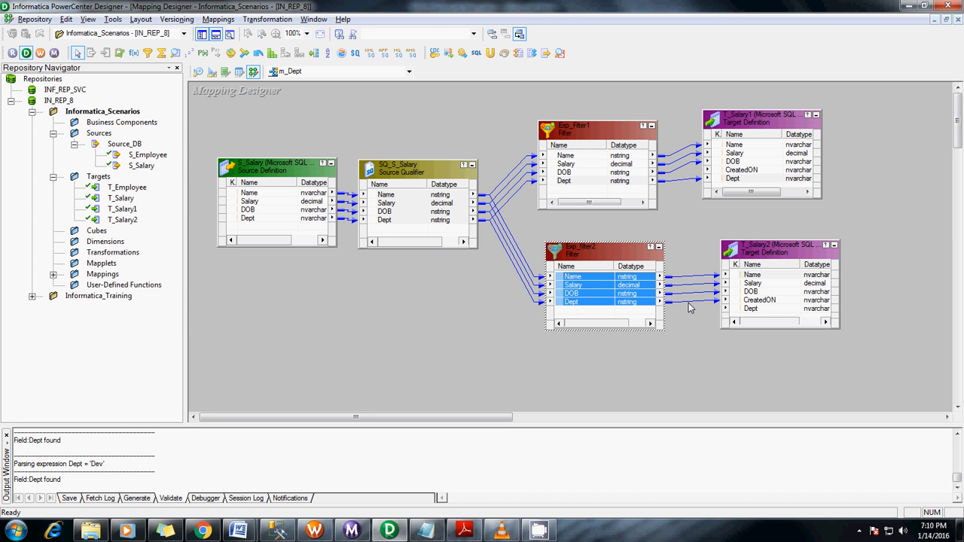
Delete the link from Exp_filter2's Dept port to CreatedON and connect that port to the Dept column of T_Salary2.
{"action": "left_click", "coordinate": [689, 304]}
{"action": "key", "text": "Delete"}
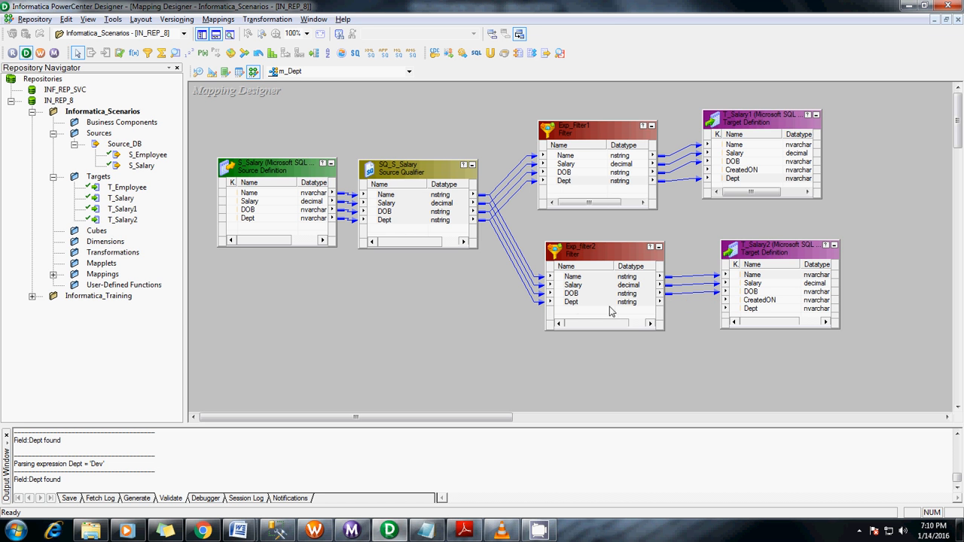
{"action": "left_click", "coordinate": [566, 305]}
{"action": "left_click_drag", "start_coordinate": [596, 307], "coordinate": [751, 308]}
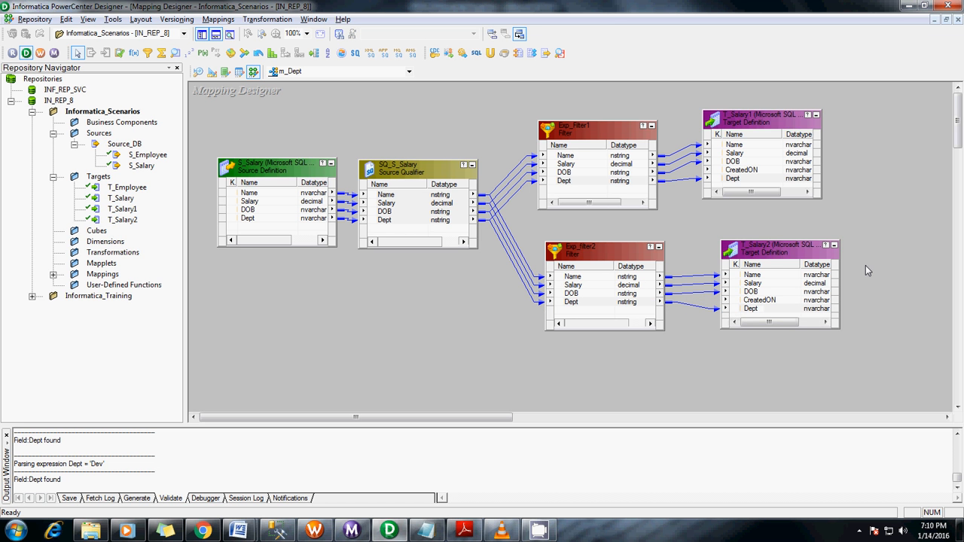
Validate the m_Dept mapping and save it to the repository.
{"action": "left_click", "coordinate": [215, 21]}
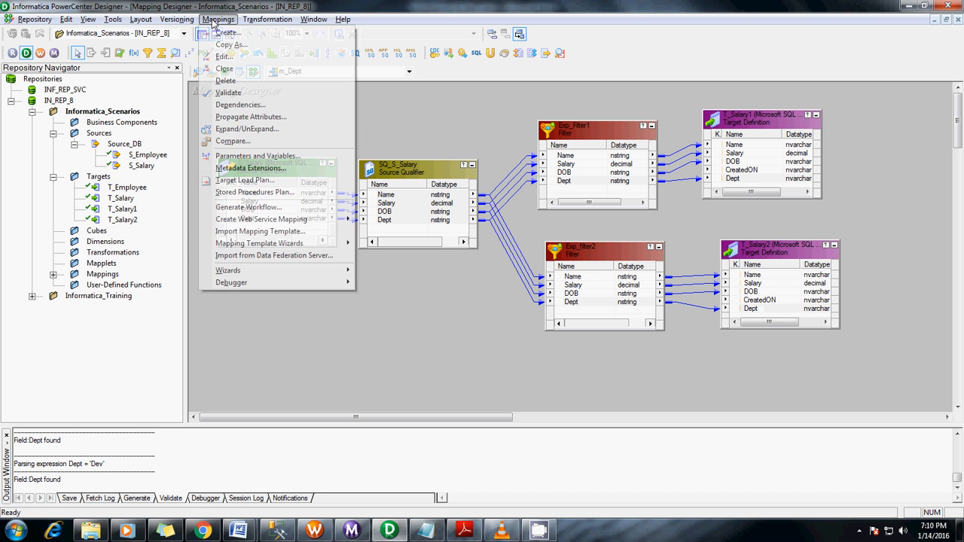
{"action": "left_click", "coordinate": [225, 92]}
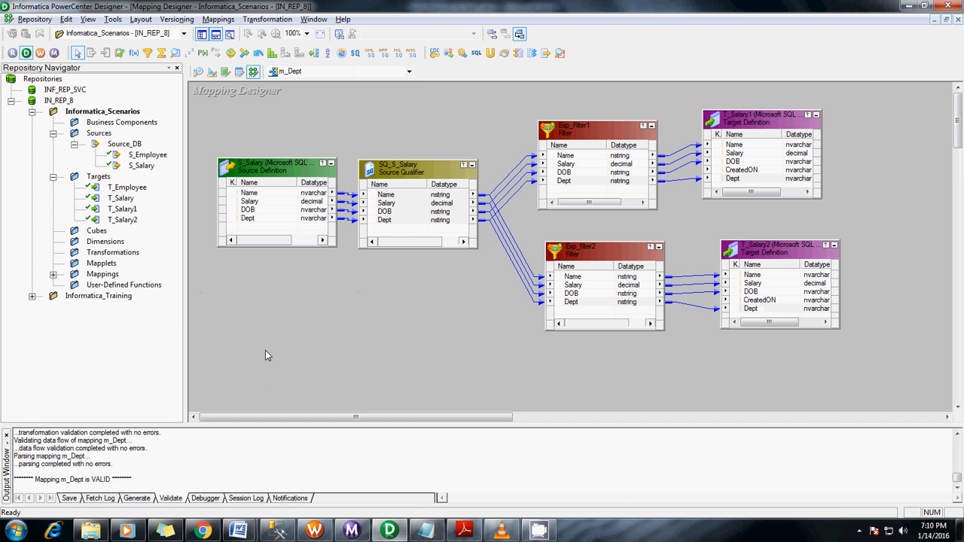
{"action": "key", "text": "ctrl+s"}
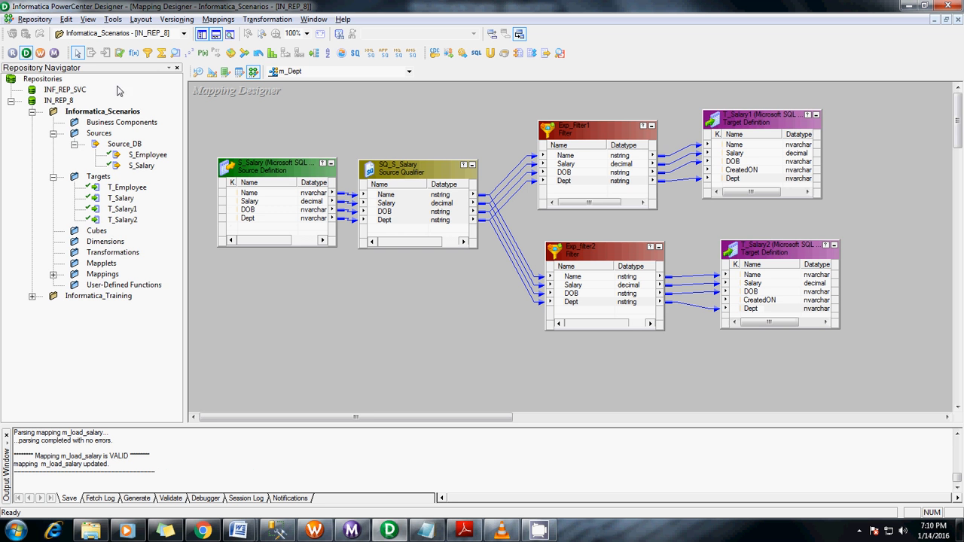
Switch to PowerCenter Workflow Manager and start a new workflow named wf_router.
{"action": "mouse_move", "coordinate": [326, 534]}
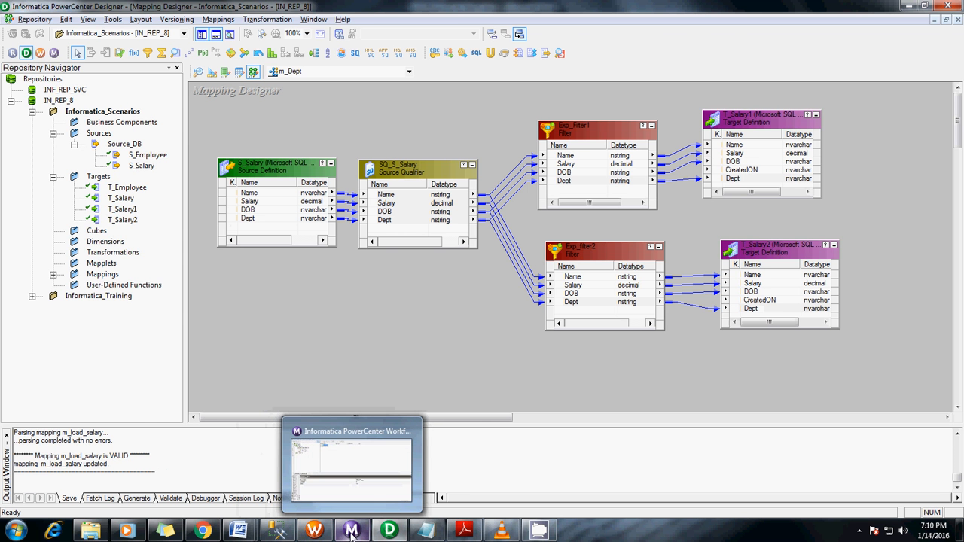
{"action": "left_click", "coordinate": [324, 535]}
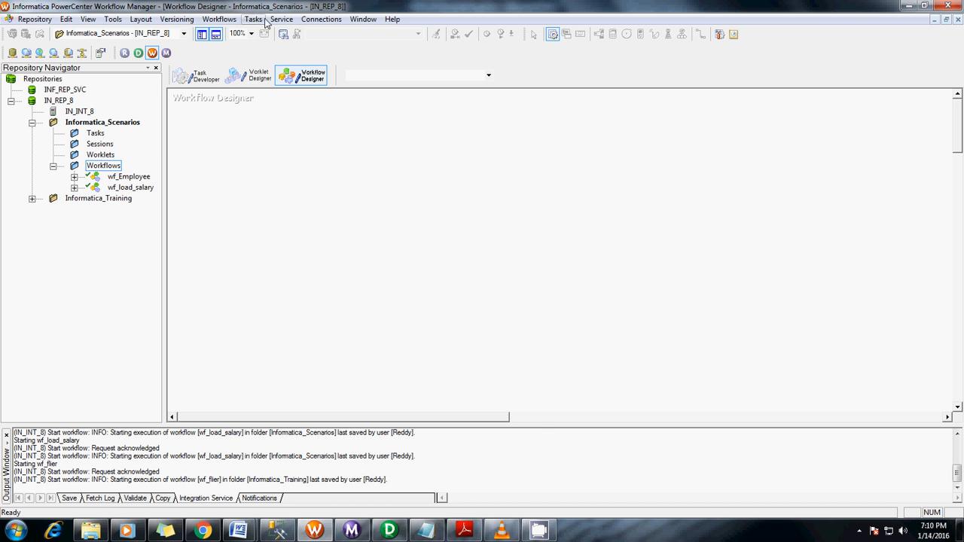
{"action": "left_click", "coordinate": [253, 19]}
{"action": "left_click", "coordinate": [222, 21]}
{"action": "left_click", "coordinate": [224, 21]}
{"action": "left_click", "coordinate": [226, 32]}
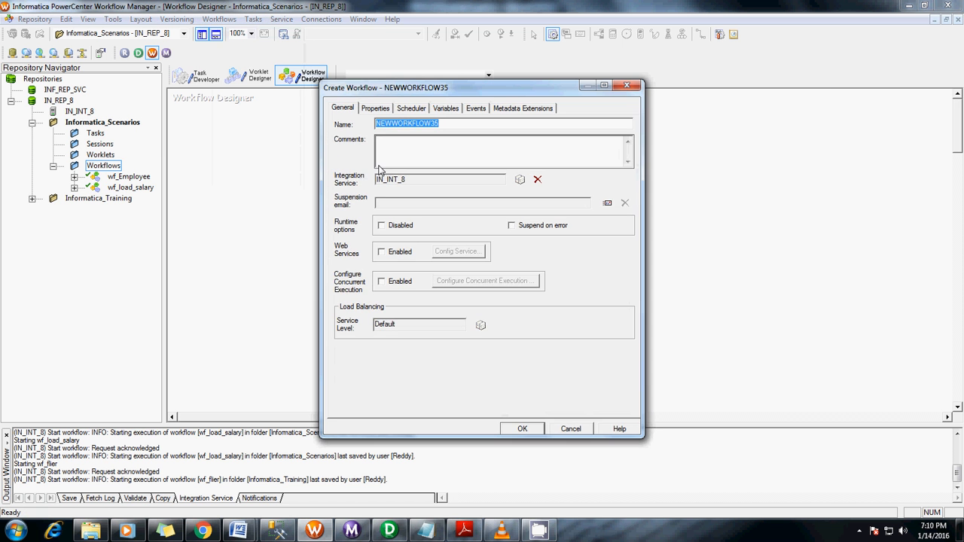
{"action": "type", "text": "wf_router"}
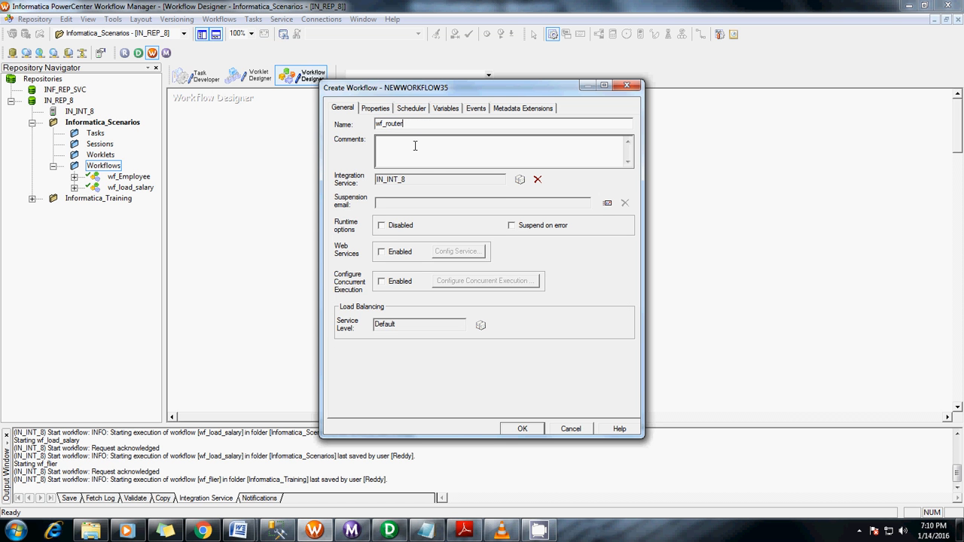
Go through the new workflow's properties, scheduler, variables, events and metadata extensions, keep the defaults and create the workflow.
{"action": "left_click", "coordinate": [382, 110]}
{"action": "left_click", "coordinate": [415, 109]}
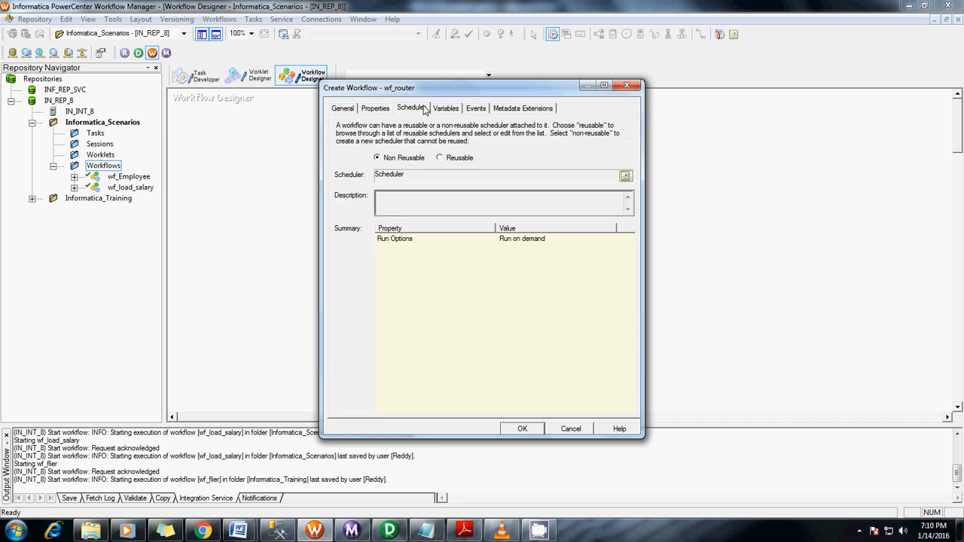
{"action": "left_click", "coordinate": [446, 109]}
{"action": "left_click", "coordinate": [475, 109]}
{"action": "left_click", "coordinate": [527, 110]}
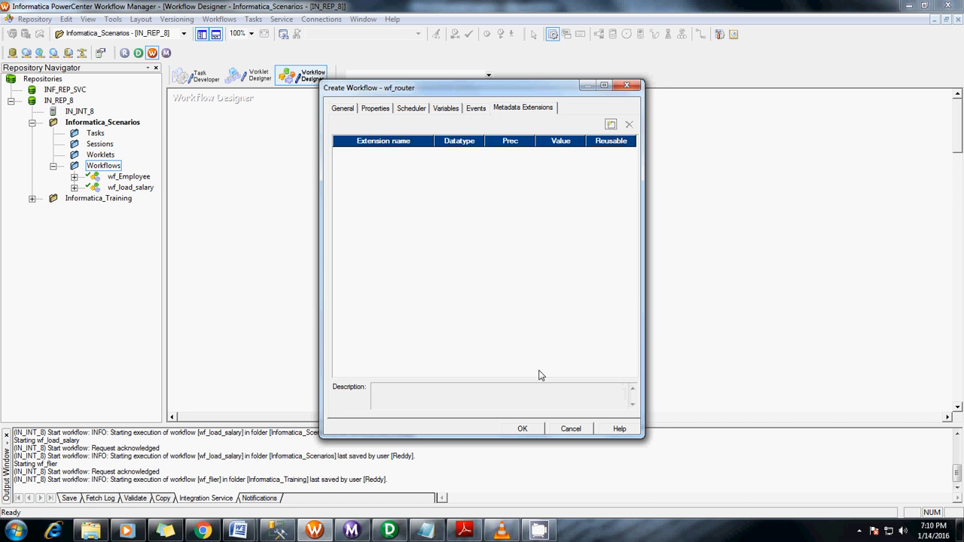
{"action": "left_click", "coordinate": [522, 430]}
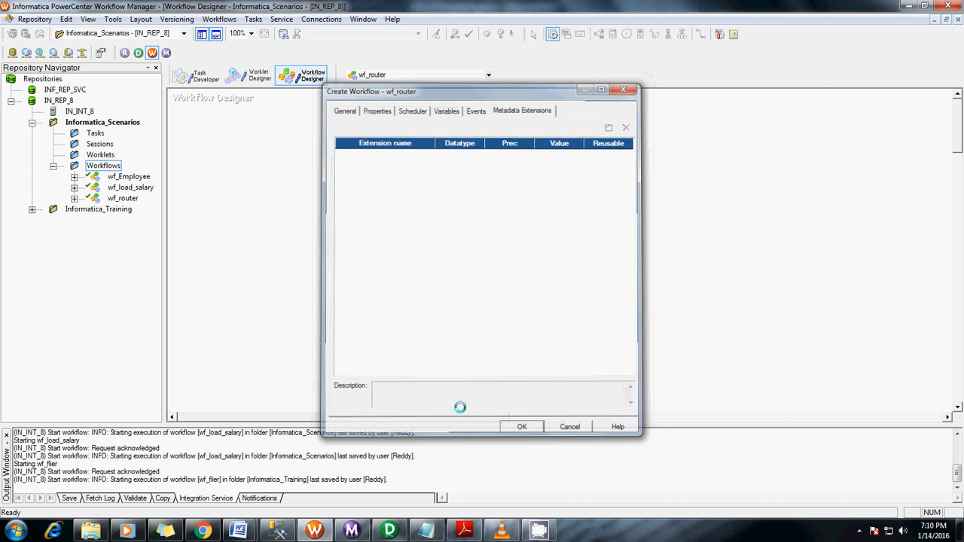
Add a session task to wf_router beside the Start task and associate it with the m_Dept mapping.
{"action": "left_click", "coordinate": [552, 34]}
{"action": "left_click", "coordinate": [321, 160]}
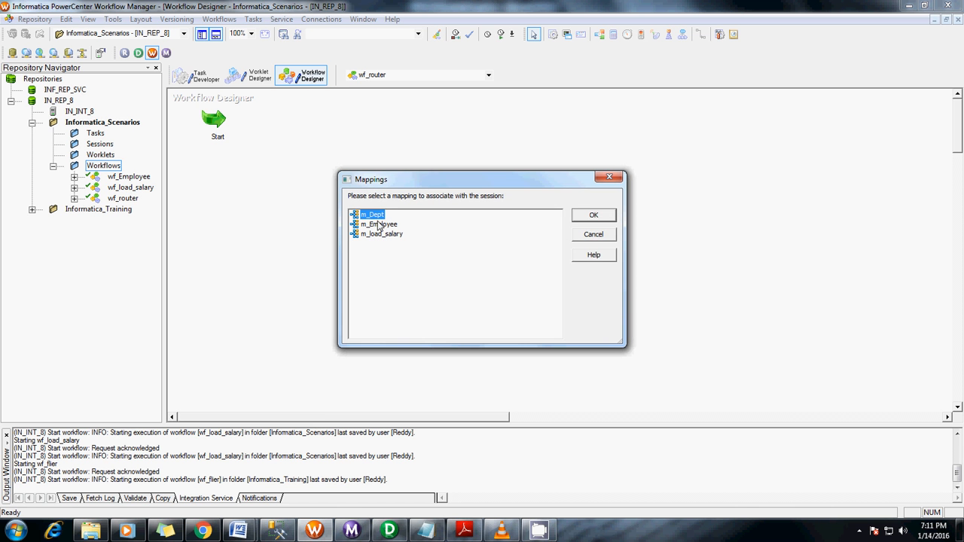
{"action": "left_click", "coordinate": [574, 217]}
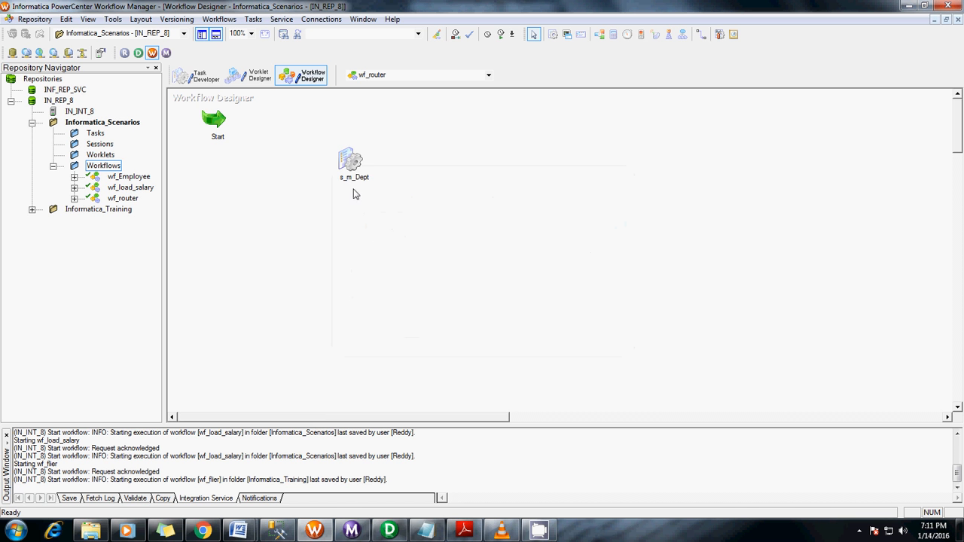
Open the s_m_Dept session's mapping settings and set the relational connection of the SQ_S_Salary source to Source_DB.
{"action": "double_click", "coordinate": [350, 164]}
{"action": "left_click", "coordinate": [168, 124]}
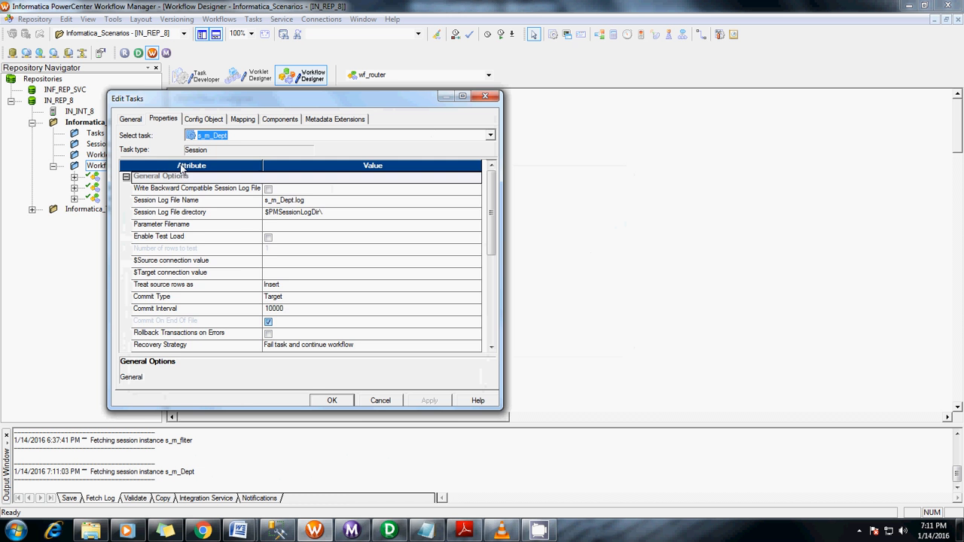
{"action": "left_click", "coordinate": [213, 122]}
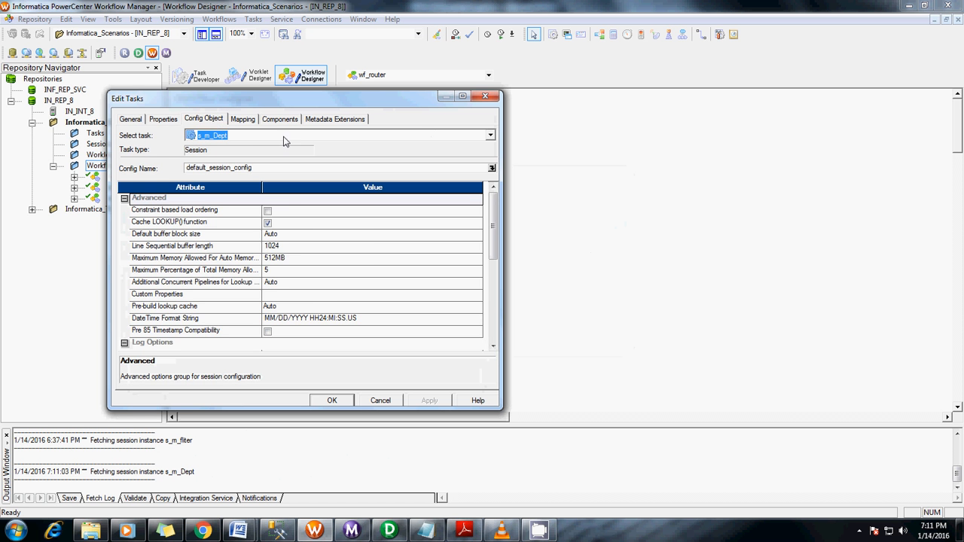
{"action": "left_click", "coordinate": [242, 119]}
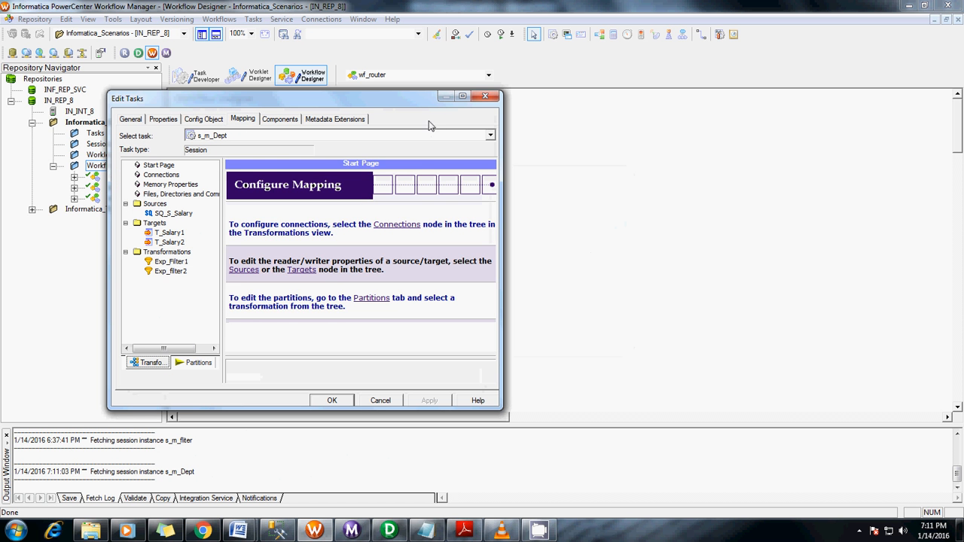
{"action": "left_click", "coordinate": [166, 234]}
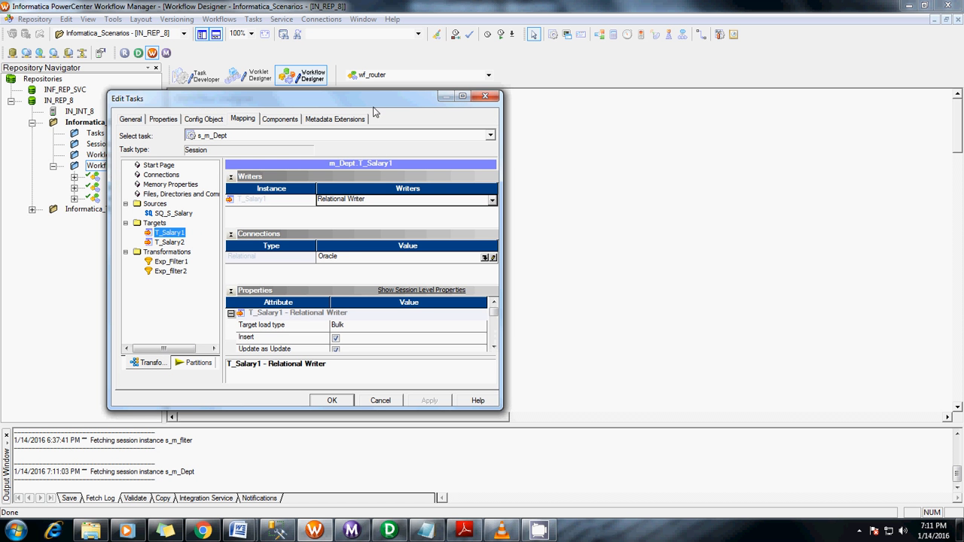
{"action": "left_click_drag", "start_coordinate": [381, 105], "coordinate": [511, 83]}
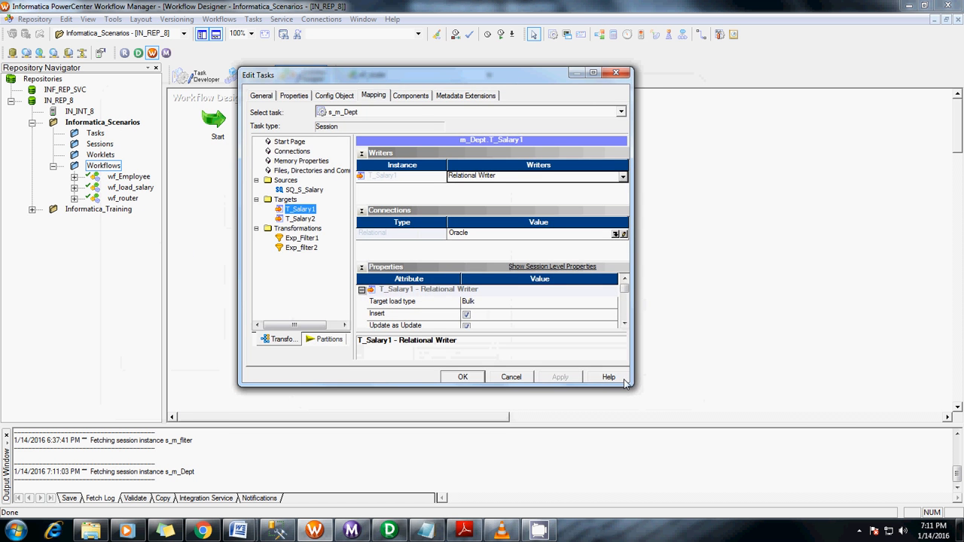
{"action": "left_click_drag", "start_coordinate": [628, 383], "coordinate": [836, 457]}
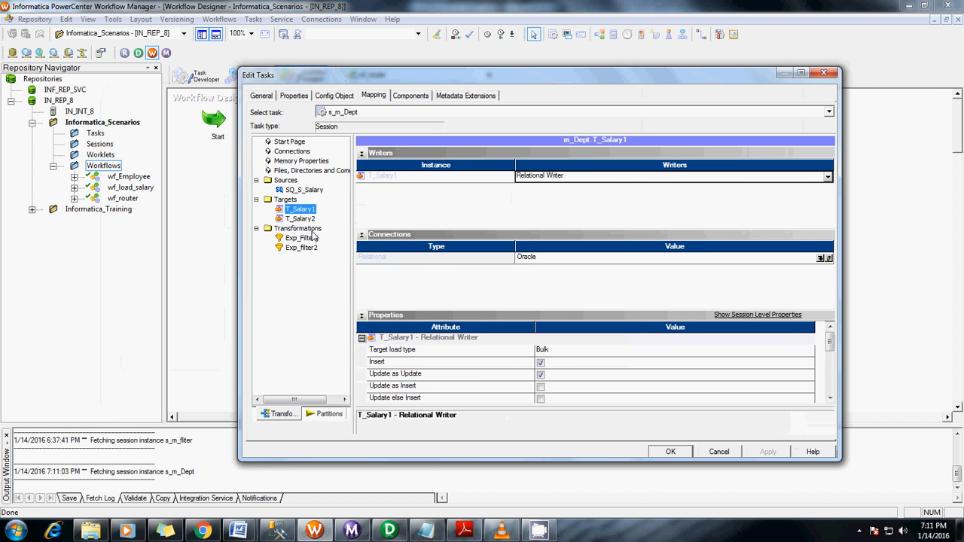
{"action": "left_click", "coordinate": [302, 191]}
{"action": "left_click", "coordinate": [820, 280]}
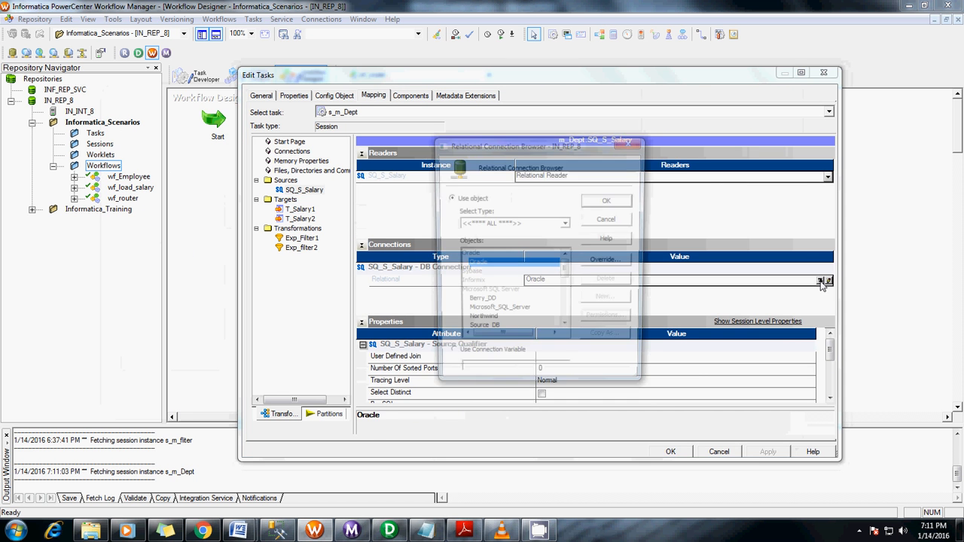
{"action": "double_click", "coordinate": [489, 332]}
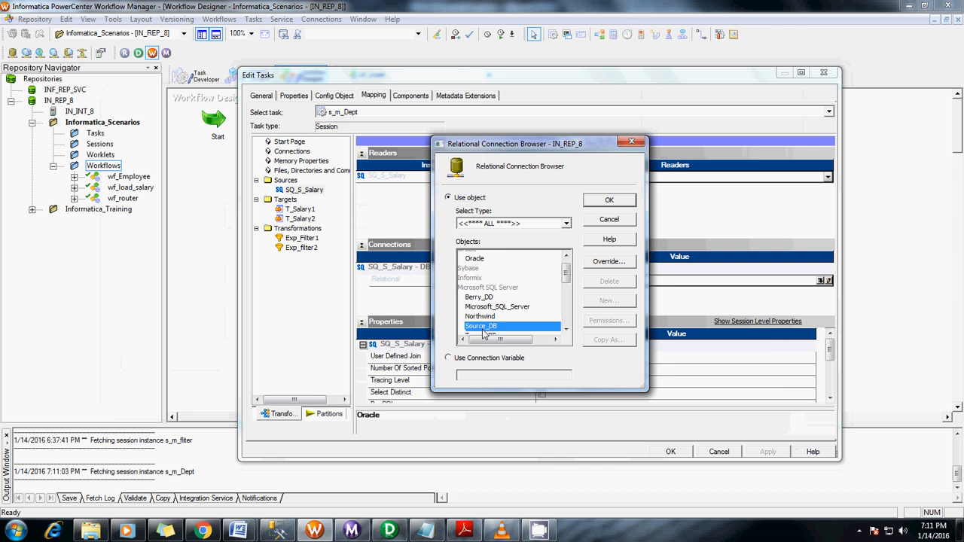
Set the T_Salary1 target's load type to Normal and its relational connection to Target_DB.
{"action": "left_click", "coordinate": [299, 210]}
{"action": "left_click", "coordinate": [561, 350]}
{"action": "left_click", "coordinate": [558, 350]}
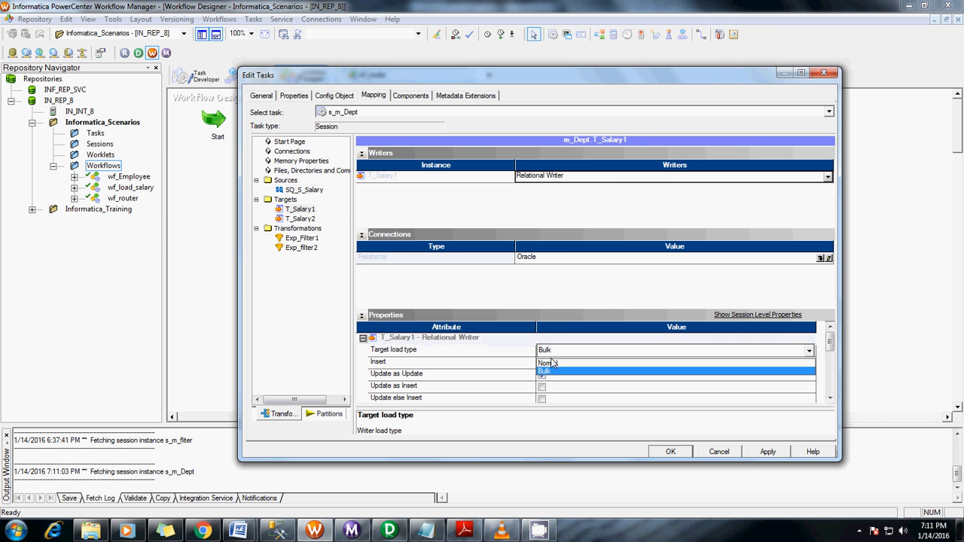
{"action": "left_click", "coordinate": [546, 363]}
{"action": "left_click", "coordinate": [641, 261]}
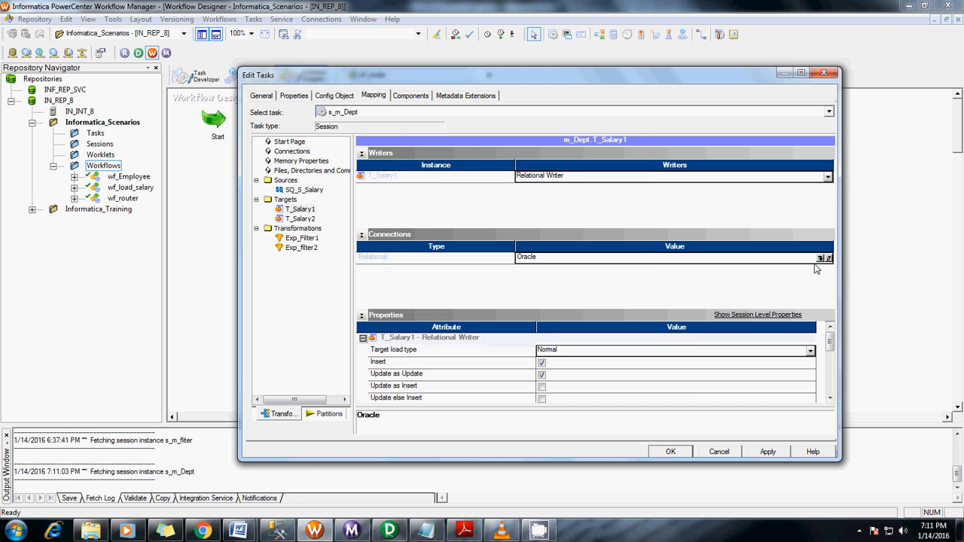
{"action": "left_click", "coordinate": [820, 259]}
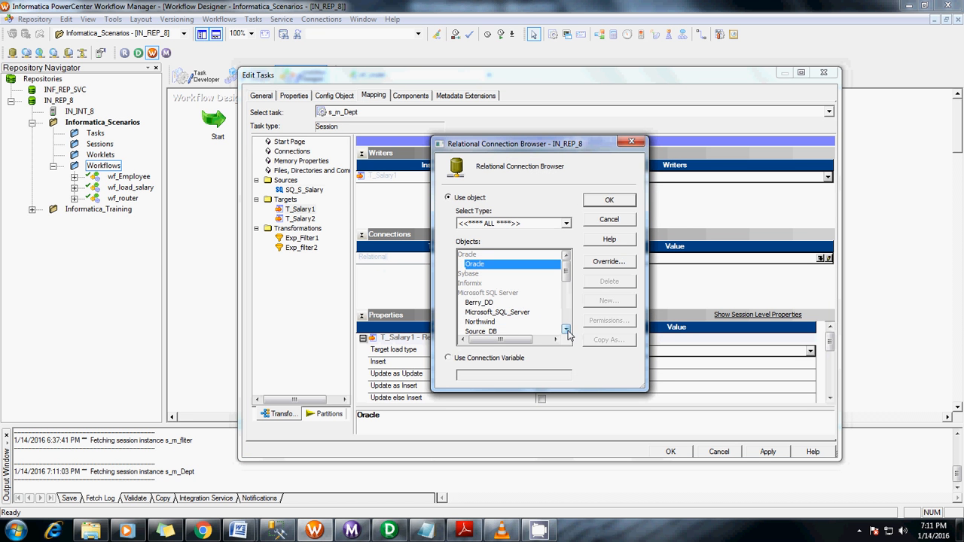
{"action": "scroll", "coordinate": [565, 329], "scroll_direction": "down", "scroll_amount": 3}
{"action": "double_click", "coordinate": [491, 313]}
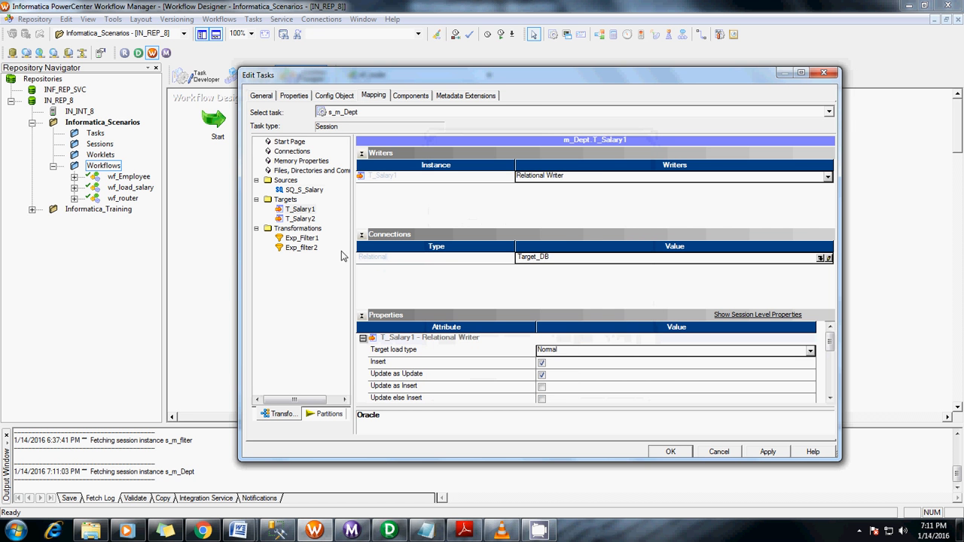
Set the T_Salary2 target's relational connection to Target_DB and its load type to Normal.
{"action": "left_click", "coordinate": [295, 220]}
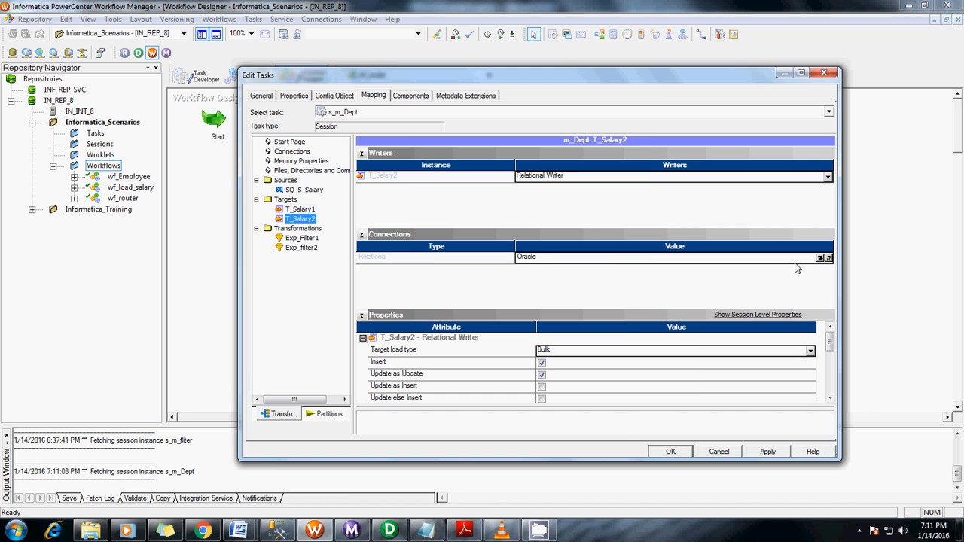
{"action": "left_click", "coordinate": [820, 259]}
{"action": "left_click", "coordinate": [504, 330]}
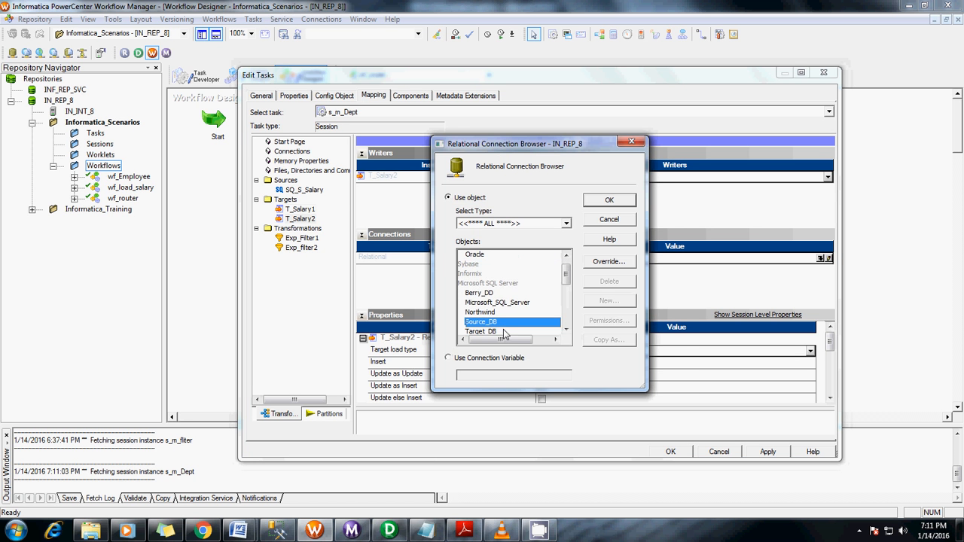
{"action": "double_click", "coordinate": [504, 331]}
{"action": "left_click", "coordinate": [584, 348]}
{"action": "left_click", "coordinate": [580, 351]}
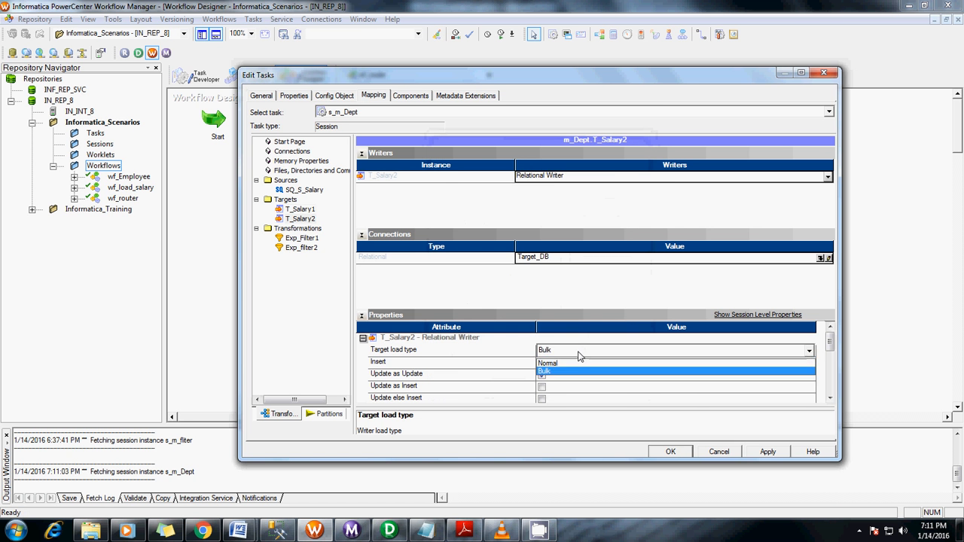
{"action": "left_click", "coordinate": [564, 363]}
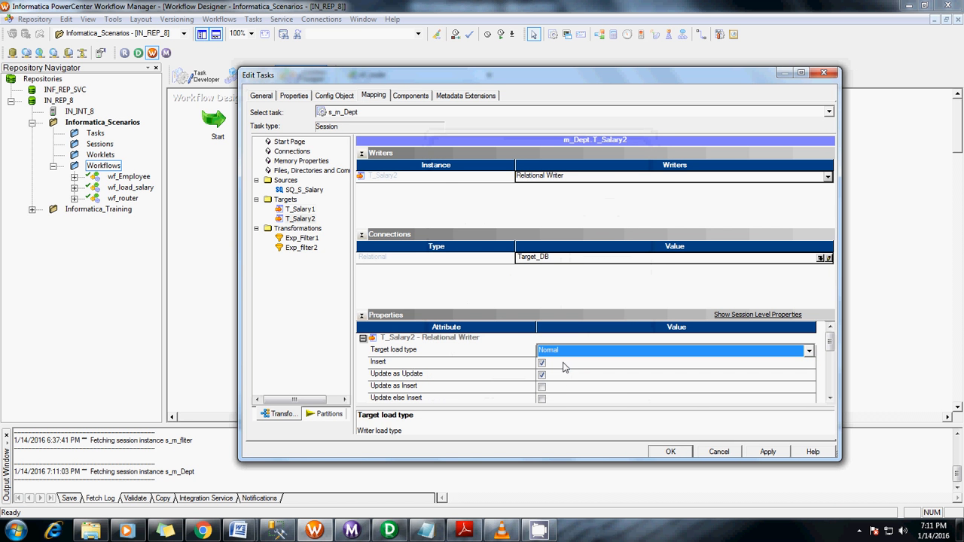
Check the session's filter conditions for Exp_Filter1 and Exp_filter2.
{"action": "left_click", "coordinate": [301, 239]}
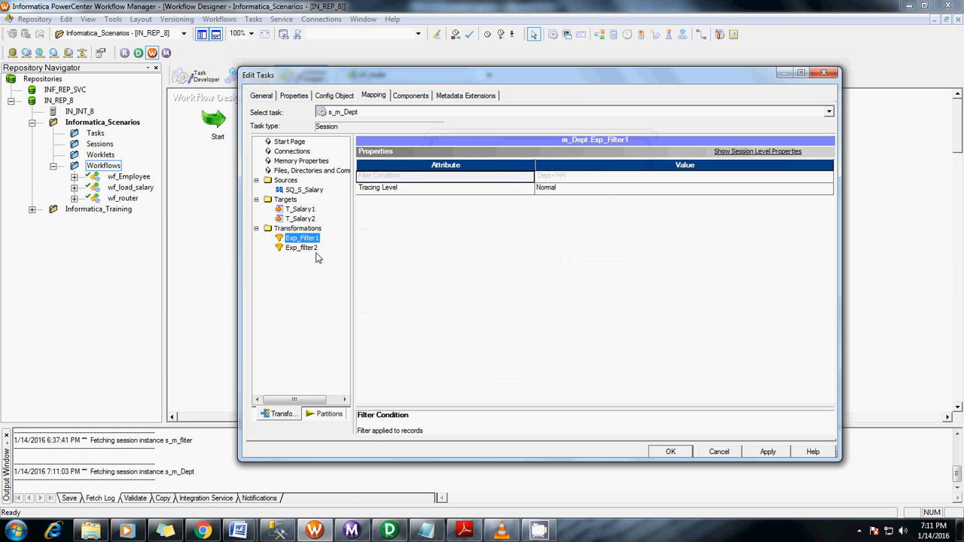
{"action": "left_click", "coordinate": [303, 248]}
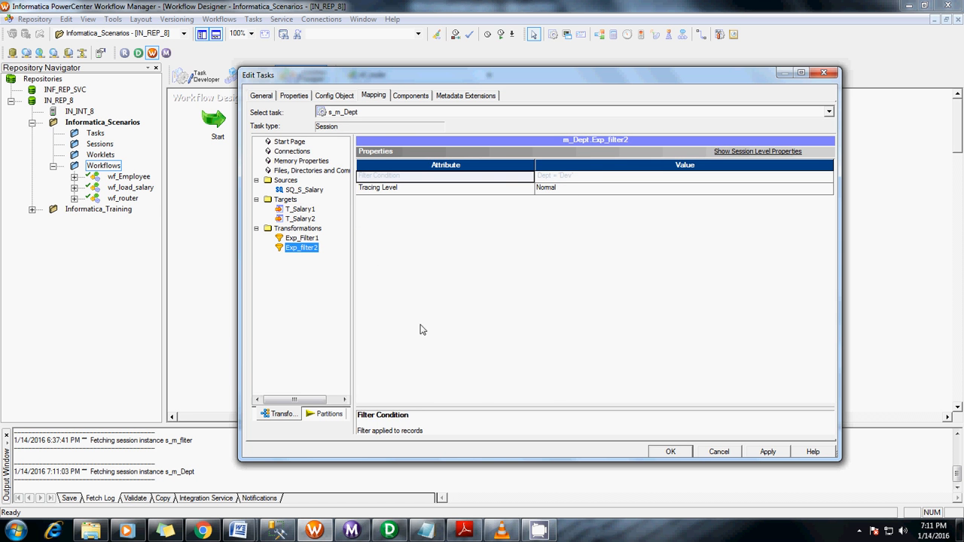
Apply the s_m_Dept session settings and link the Start task to the s_m_Dept session.
{"action": "left_click", "coordinate": [780, 453]}
{"action": "left_click", "coordinate": [666, 452]}
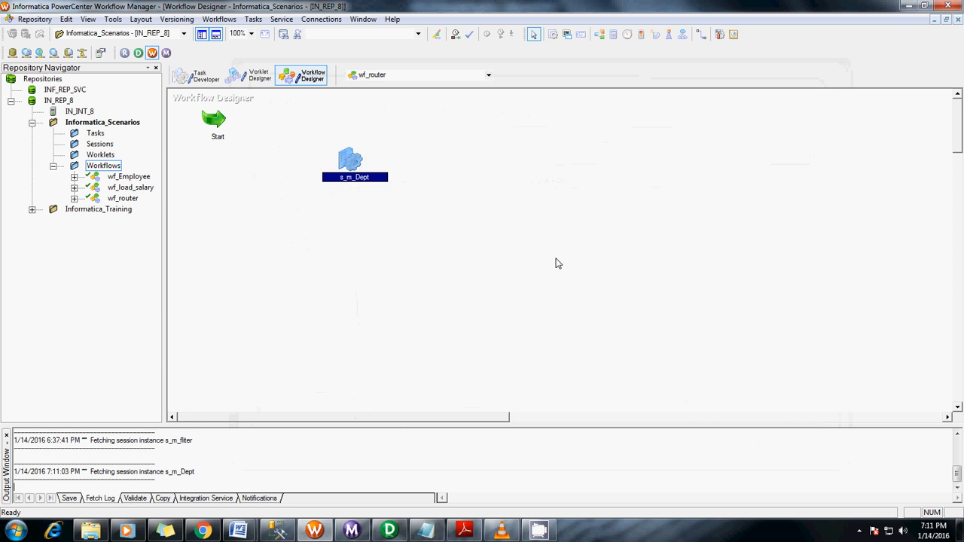
{"action": "left_click", "coordinate": [701, 34]}
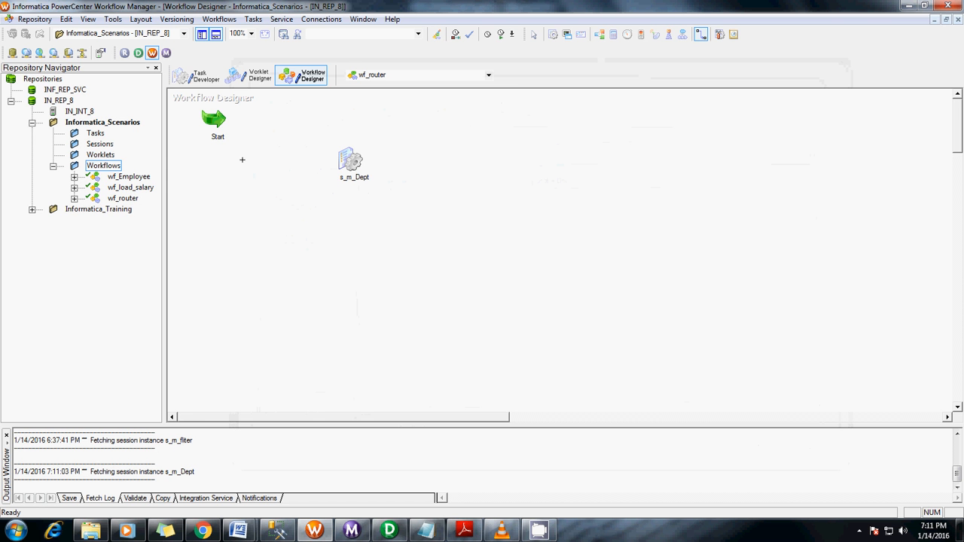
{"action": "key", "text": "Escape"}
{"action": "left_click_drag", "start_coordinate": [216, 127], "coordinate": [288, 179]}
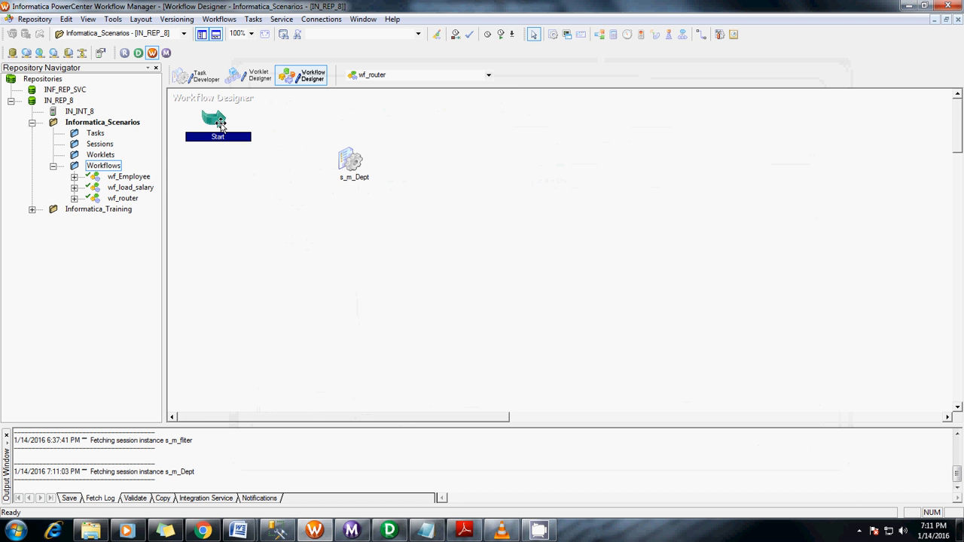
{"action": "left_click", "coordinate": [256, 122]}
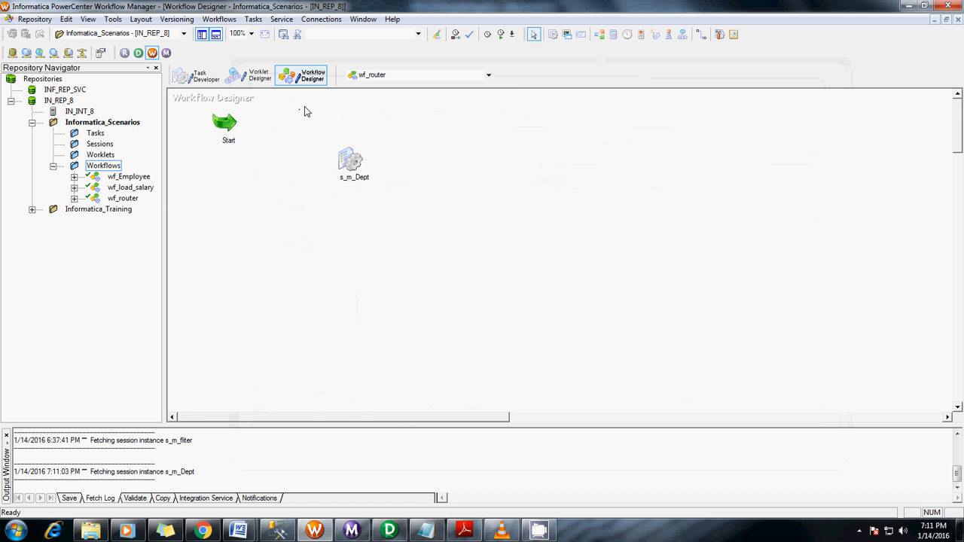
{"action": "left_click", "coordinate": [700, 34]}
{"action": "left_click", "coordinate": [700, 34]}
{"action": "left_click_drag", "start_coordinate": [222, 125], "coordinate": [350, 162]}
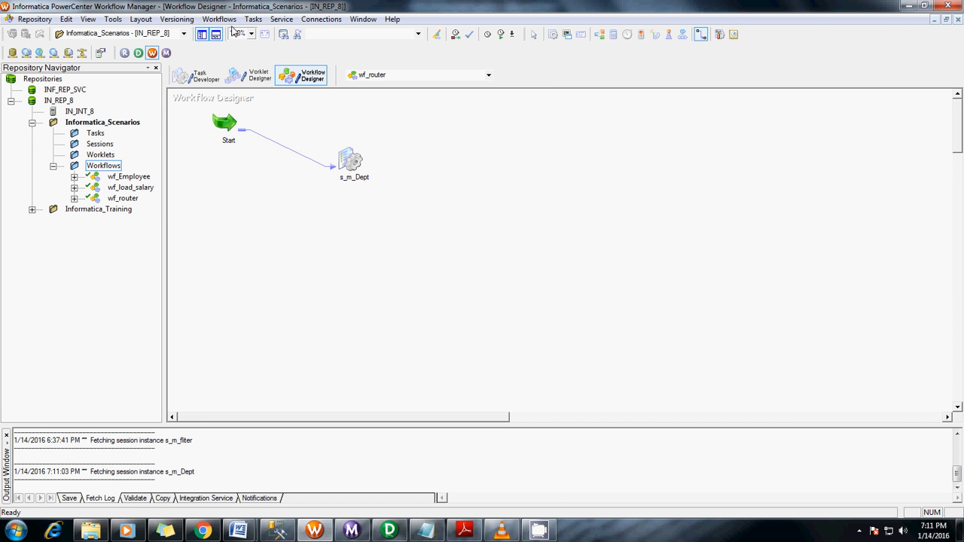
Validate the wf_router workflow and save it to the repository.
{"action": "left_click", "coordinate": [219, 19]}
{"action": "left_click", "coordinate": [227, 123]}
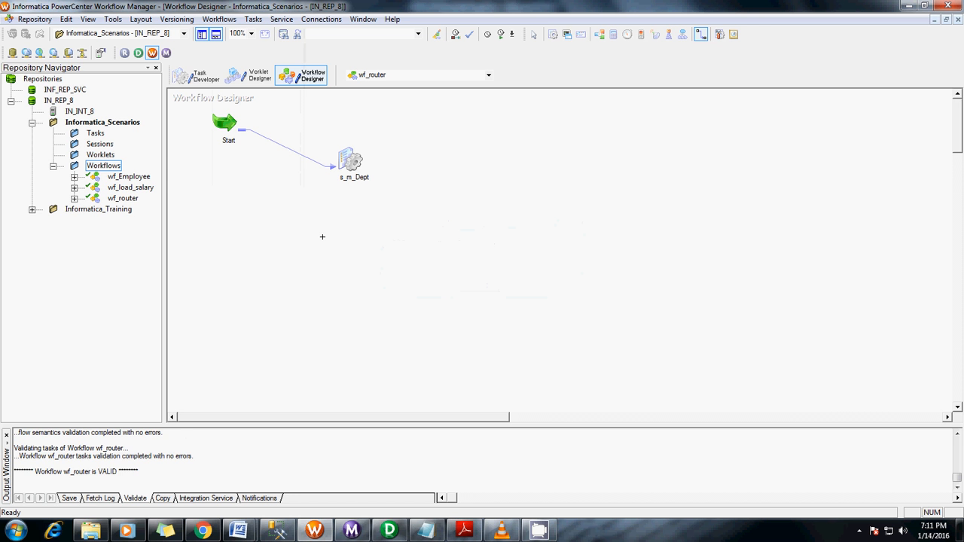
{"action": "key", "text": "ctrl+s"}
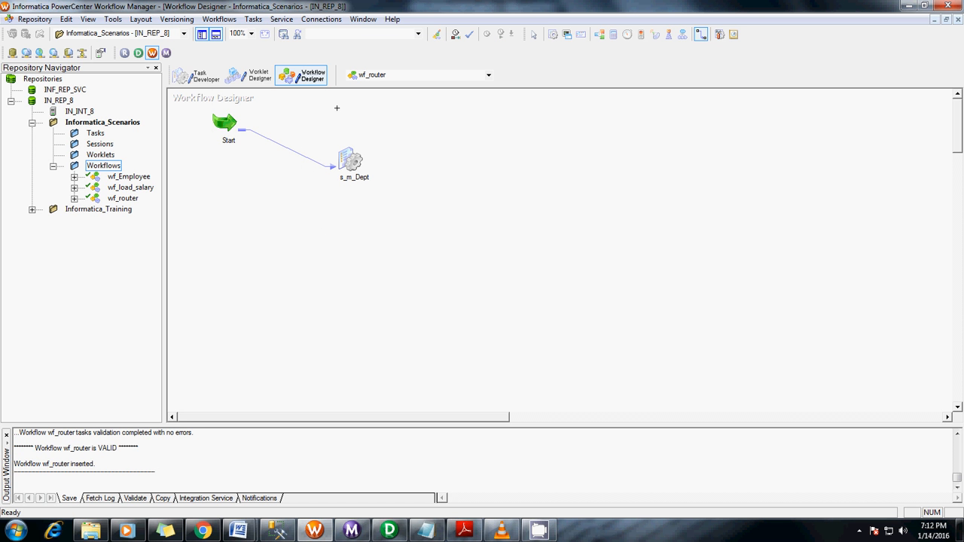
Switch to SQL Server Management Studio and query T_Salary1 and T_Salary2, followed by S_Salary, to check the data before the load.
{"action": "left_click", "coordinate": [277, 531]}
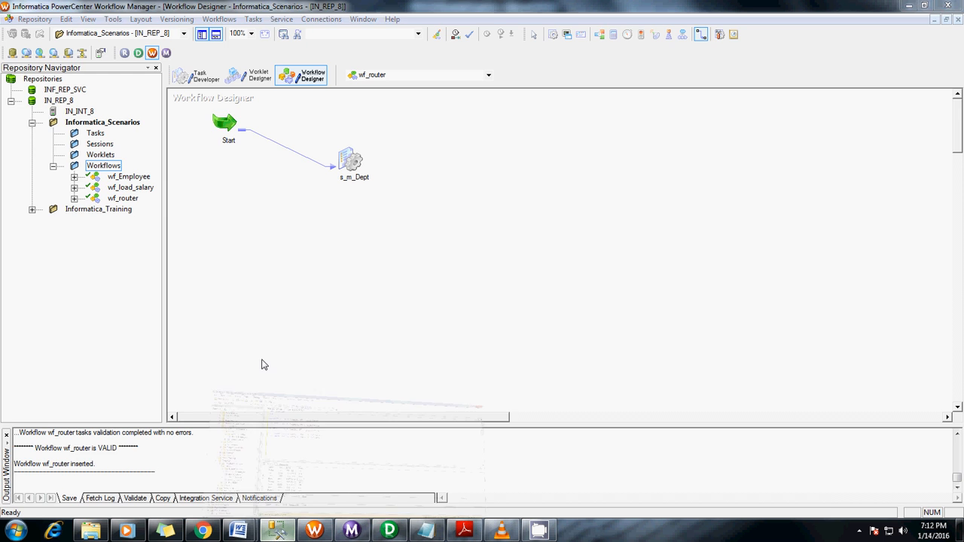
{"action": "left_click_drag", "start_coordinate": [369, 148], "coordinate": [159, 130]}
{"action": "key", "text": "F5"}
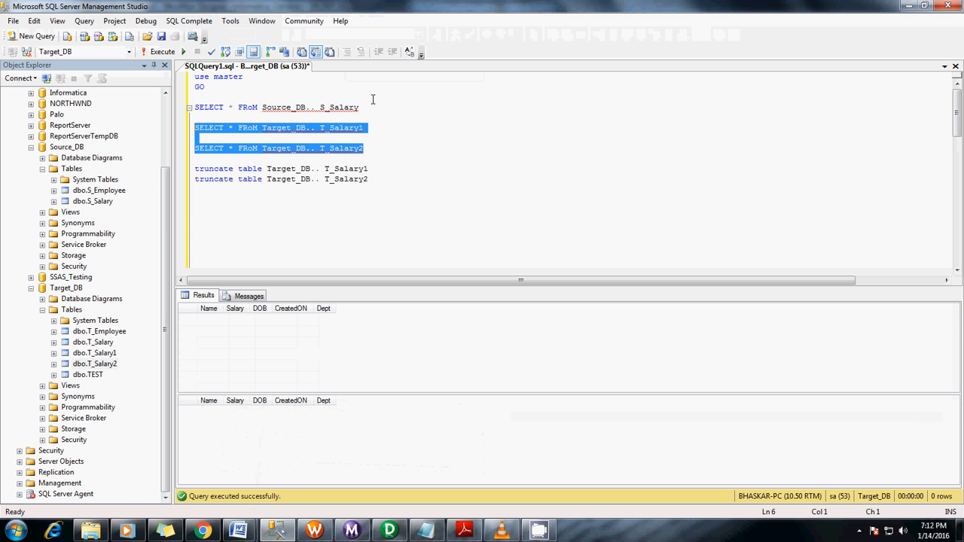
{"action": "left_click_drag", "start_coordinate": [369, 104], "coordinate": [196, 96]}
{"action": "key", "text": "F5"}
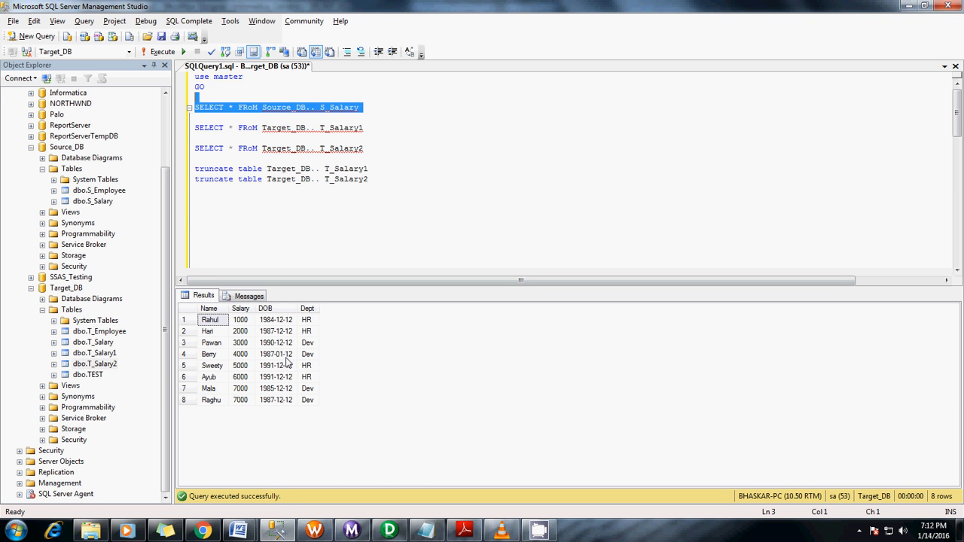
{"action": "left_click_drag", "start_coordinate": [312, 368], "coordinate": [343, 403]}
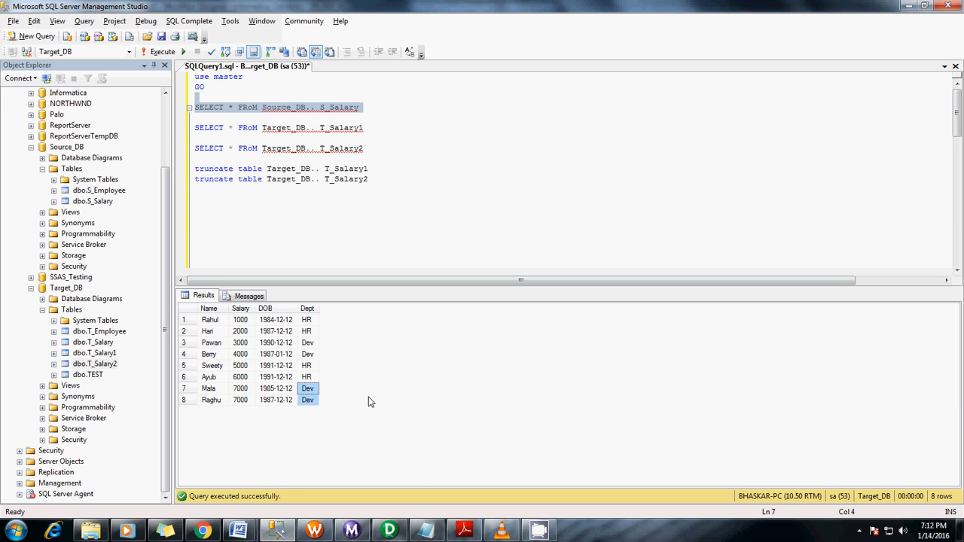
Switch to Workflow Manager, start the wf_router workflow, and check its run in Workflow Monitor.
{"action": "key", "text": "alt+Tab"}
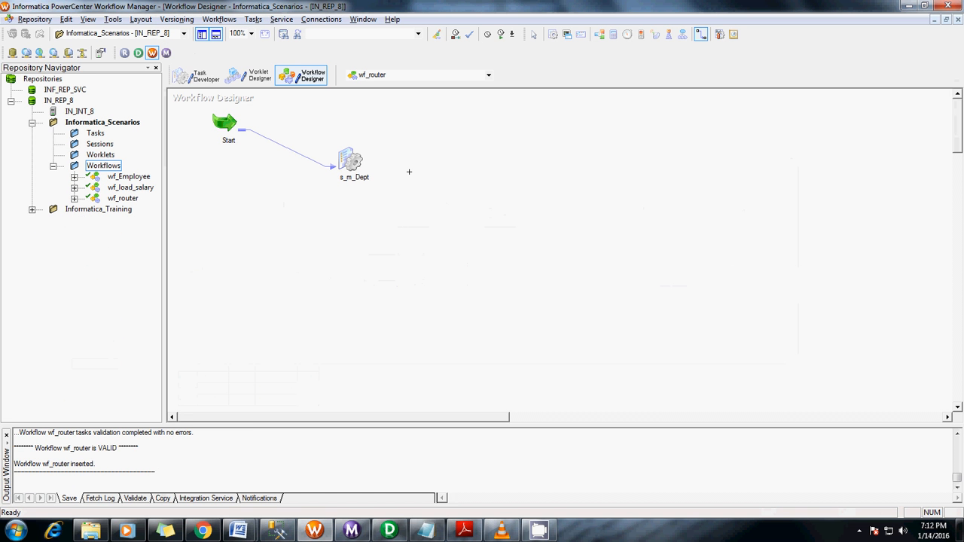
{"action": "left_click", "coordinate": [501, 34]}
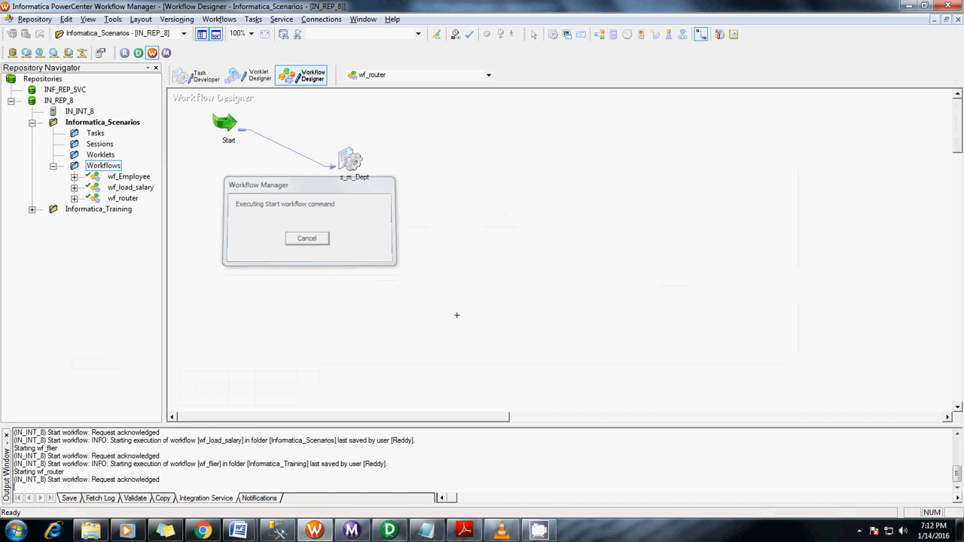
{"action": "left_click", "coordinate": [351, 531]}
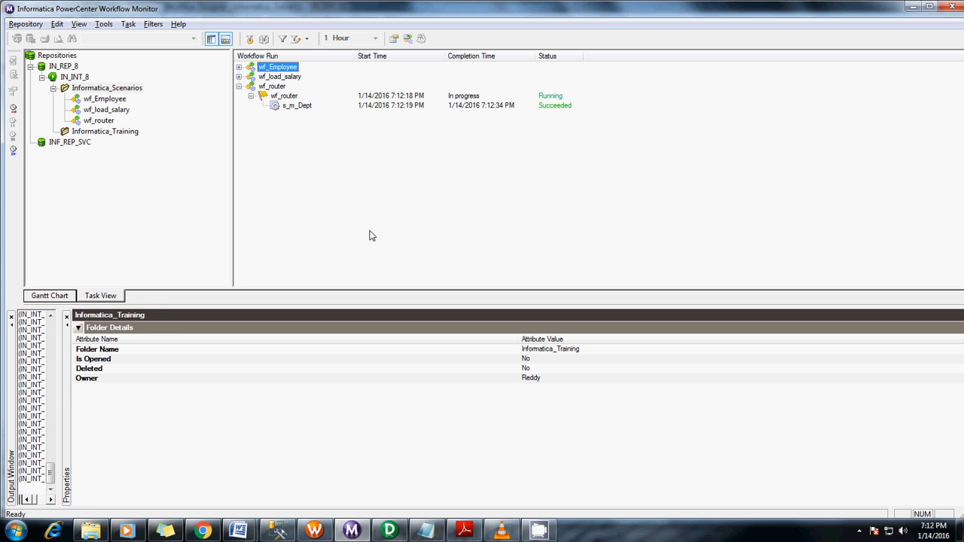
Switch to SQL Server Management Studio, query S_Salary, T_Salary1 and T_Salary2 together, and enlarge the results area to show all three tables.
{"action": "left_click", "coordinate": [276, 531]}
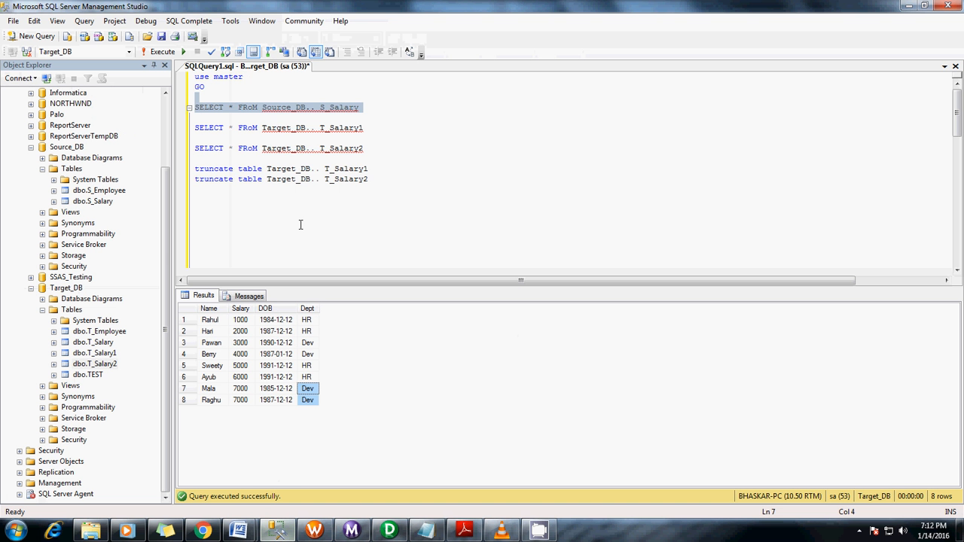
{"action": "left_click_drag", "start_coordinate": [364, 148], "coordinate": [190, 108]}
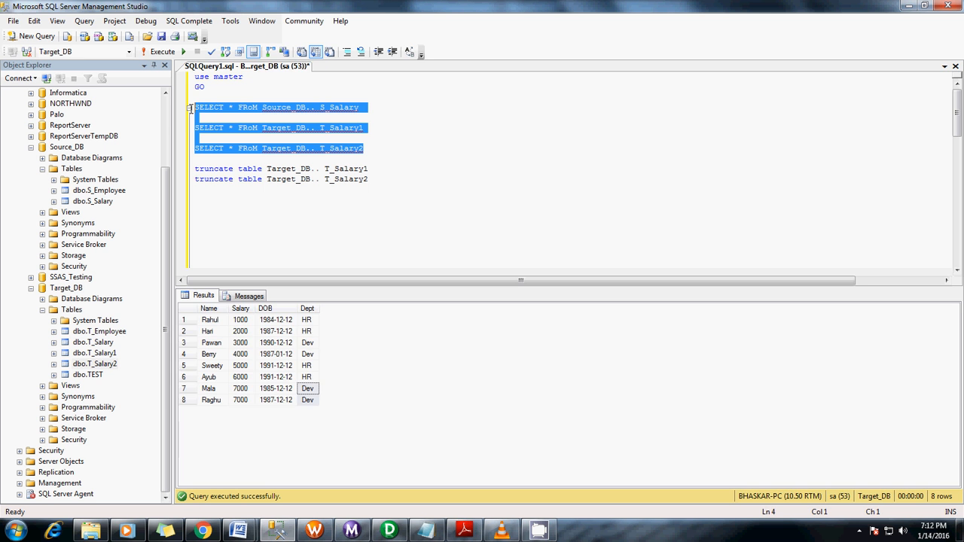
{"action": "key", "text": "F5"}
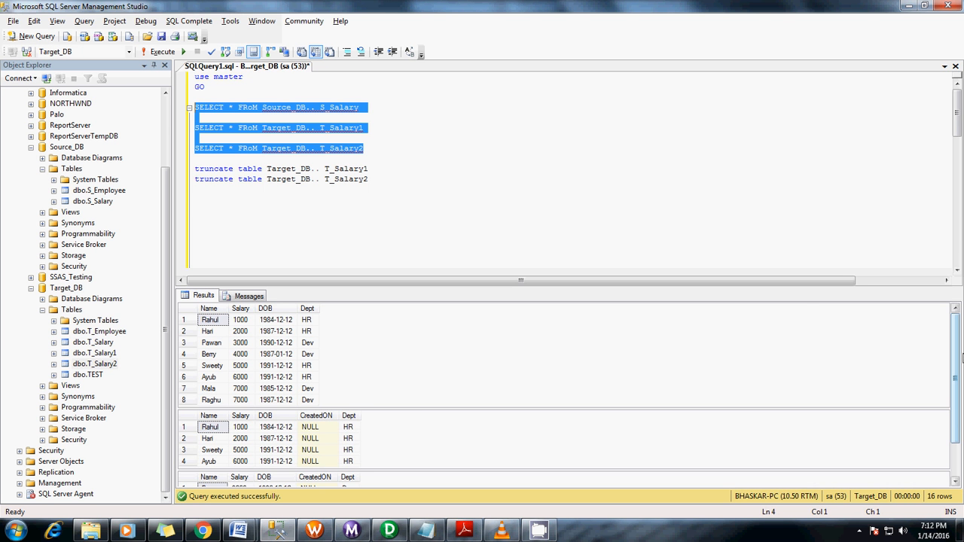
{"action": "left_click_drag", "start_coordinate": [859, 287], "coordinate": [862, 206]}
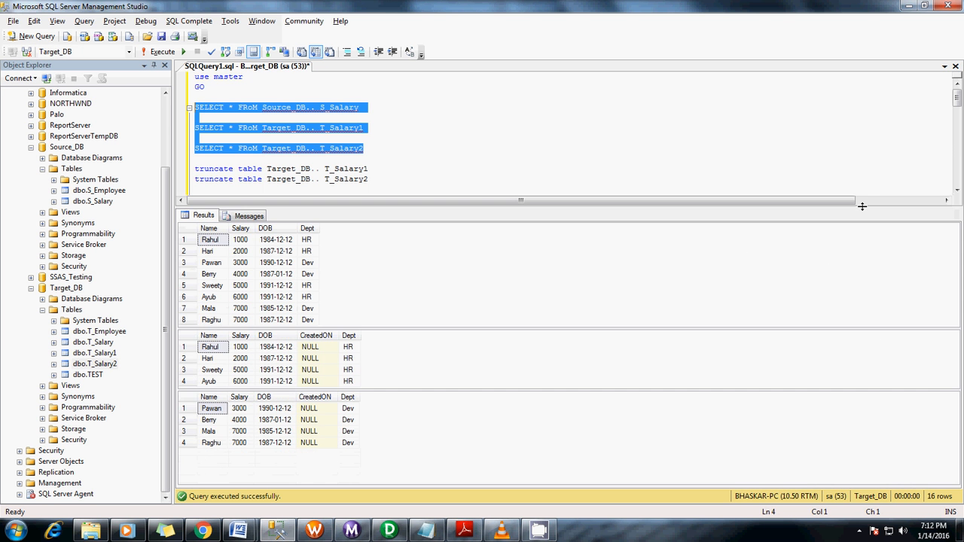
Compare the S_Salary source rows with the rows loaded into T_Salary1 and T_Salary2 by department.
{"action": "left_click", "coordinate": [205, 240]}
{"action": "left_click", "coordinate": [192, 229]}
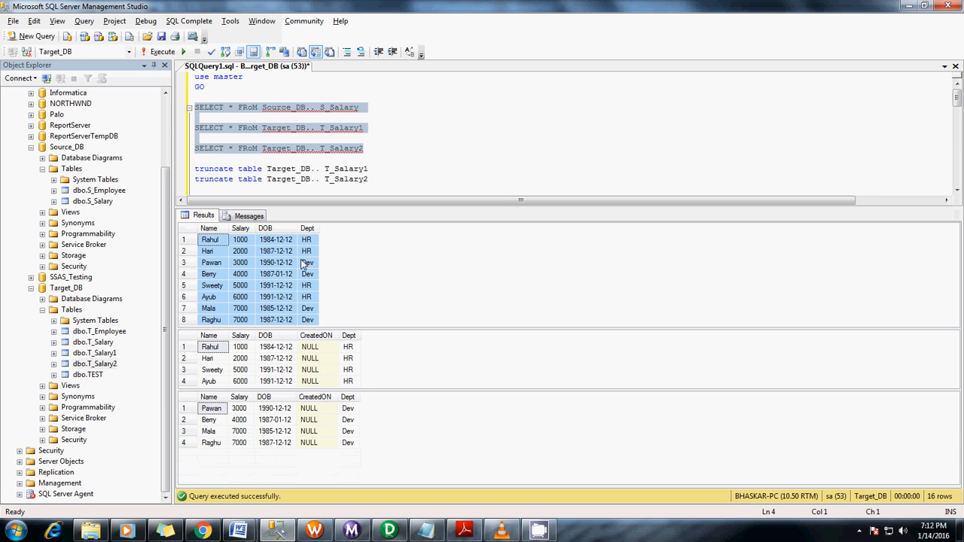
{"action": "left_click", "coordinate": [324, 359]}
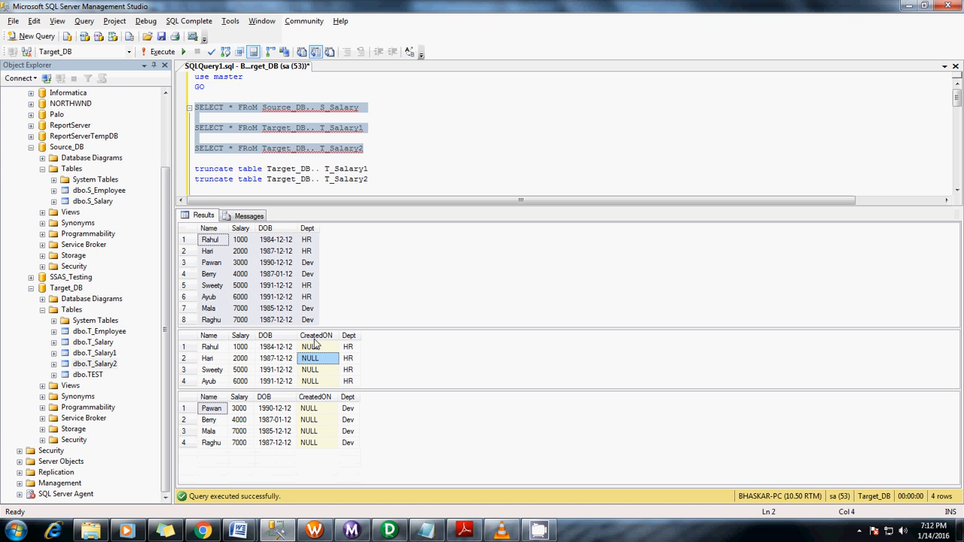
{"action": "double_click", "coordinate": [335, 128]}
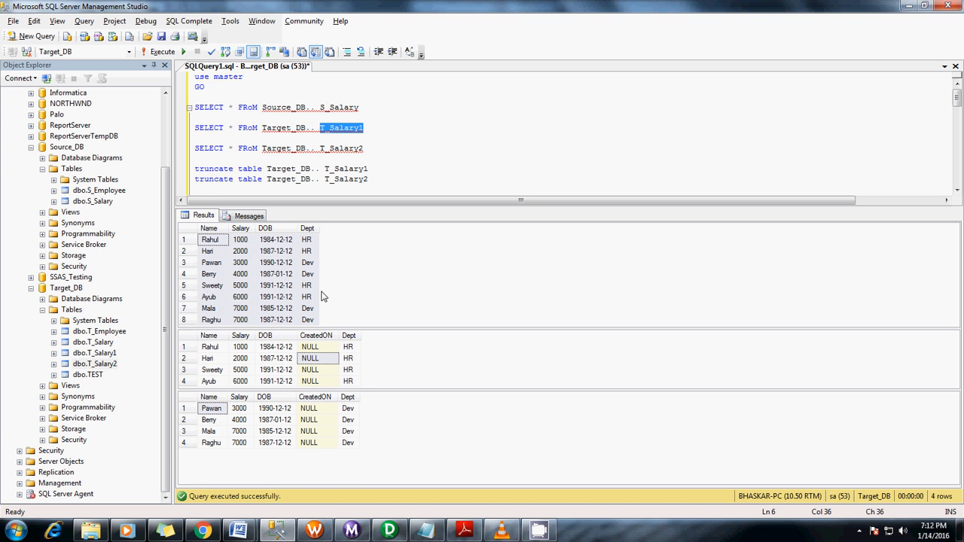
{"action": "left_click_drag", "start_coordinate": [349, 409], "coordinate": [354, 444]}
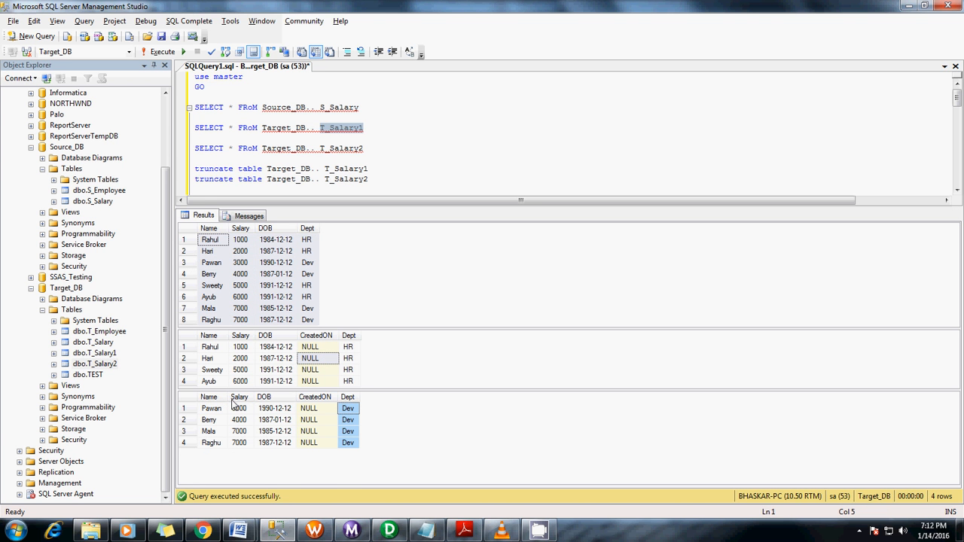
{"action": "double_click", "coordinate": [340, 148]}
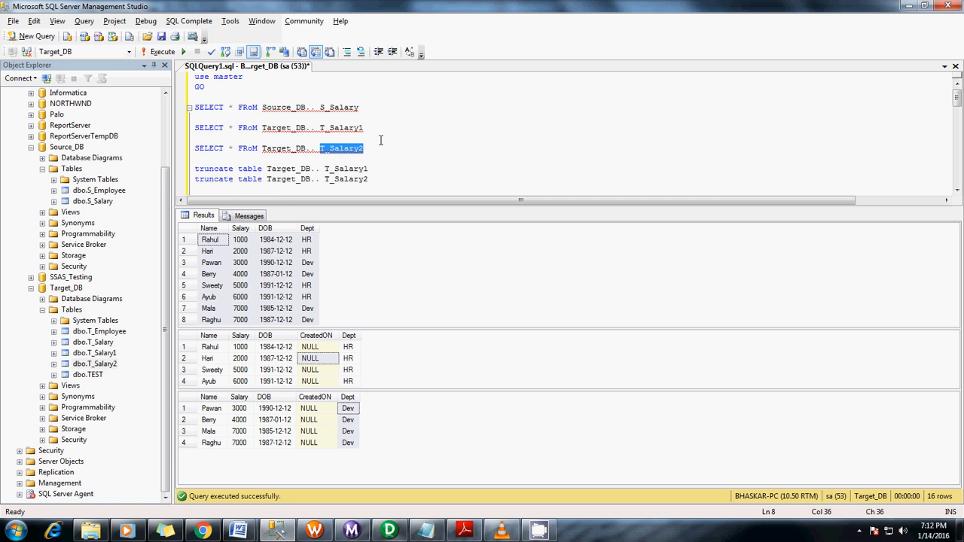
{"action": "left_click", "coordinate": [380, 159]}
Switch to PowerCenter Designer and review the Exp_Filter1 and Exp_filter2 transformations in the m_Dept mapping.
{"action": "key", "text": "alt+Tab"}
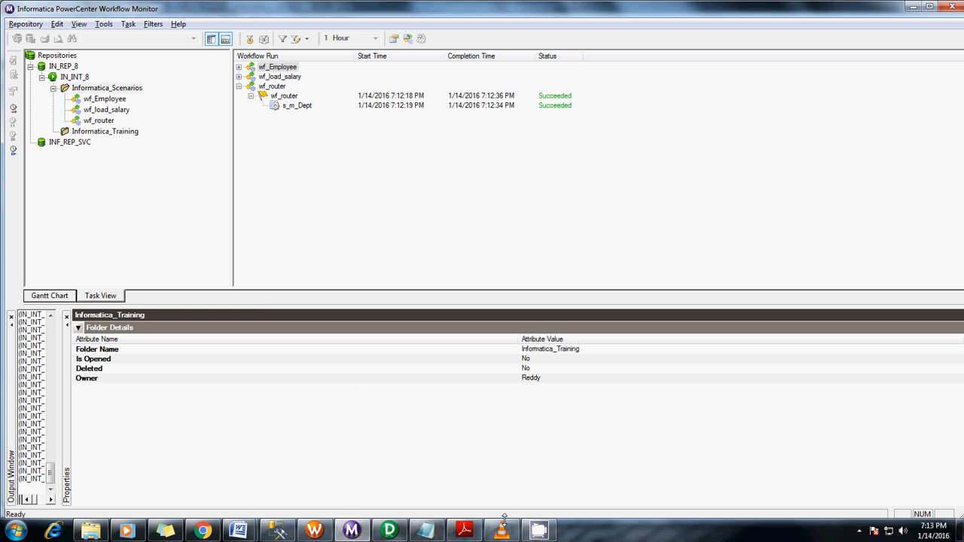
{"action": "left_click", "coordinate": [389, 531]}
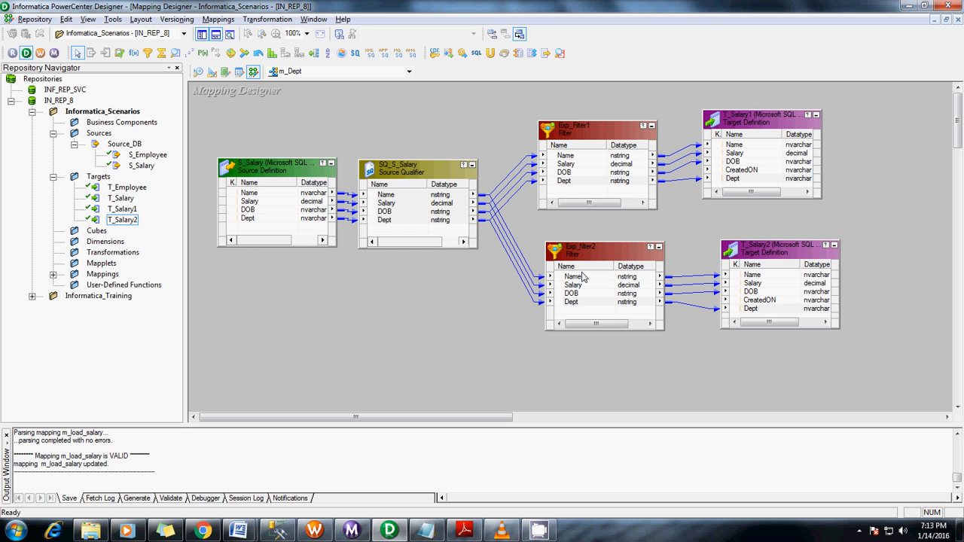
{"action": "left_click", "coordinate": [603, 139]}
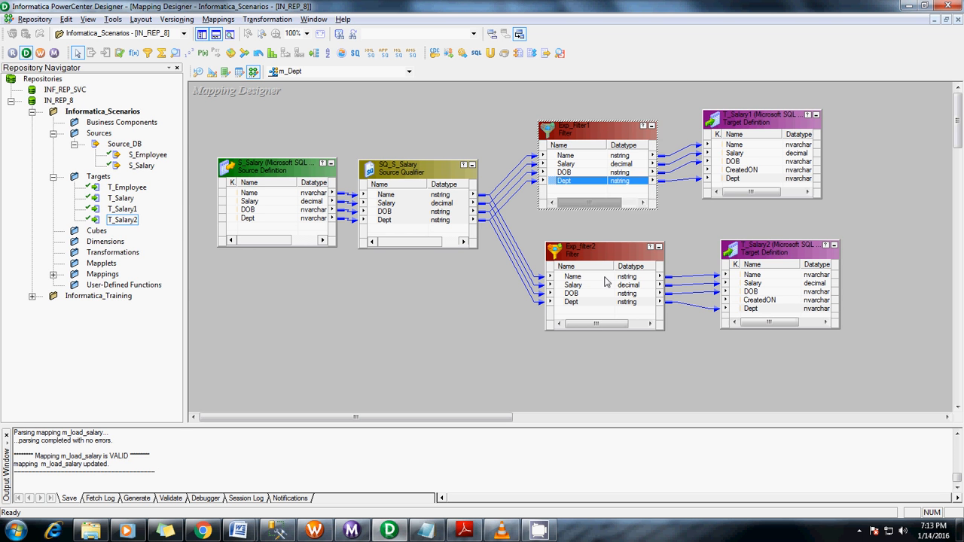
{"action": "left_click", "coordinate": [612, 255]}
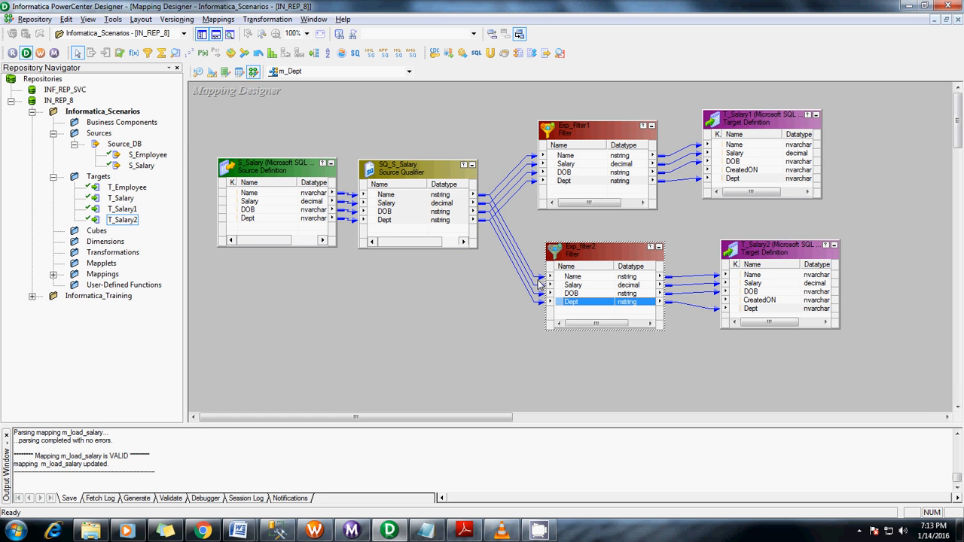
Switch to SQL Server Management Studio, truncate T_Salary1 and T_Salary2 in Target_DB, and query the source and target tables again.
{"action": "key", "text": "alt+Tab"}
{"action": "left_click", "coordinate": [274, 531]}
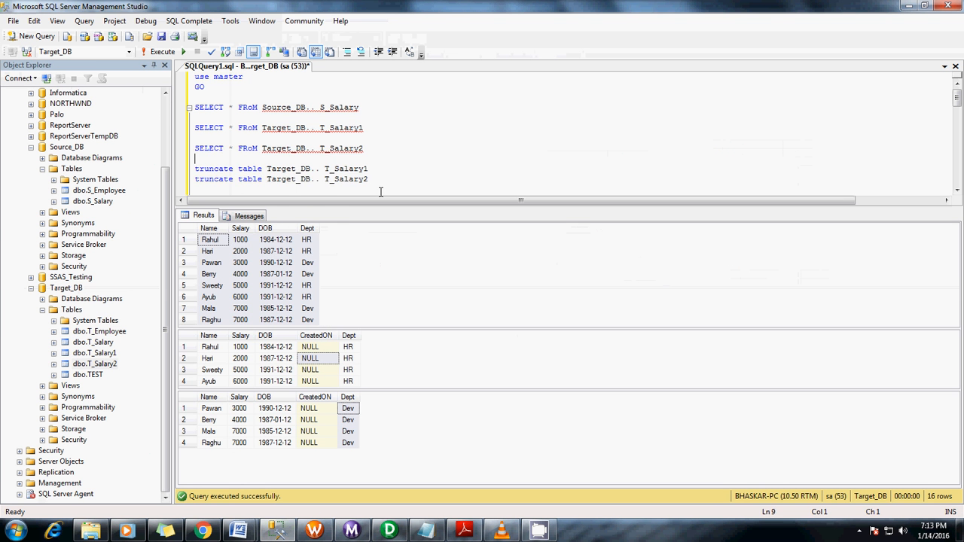
{"action": "left_click_drag", "start_coordinate": [382, 181], "coordinate": [185, 110]}
{"action": "key", "text": "F5"}
{"action": "key", "text": "F5"}
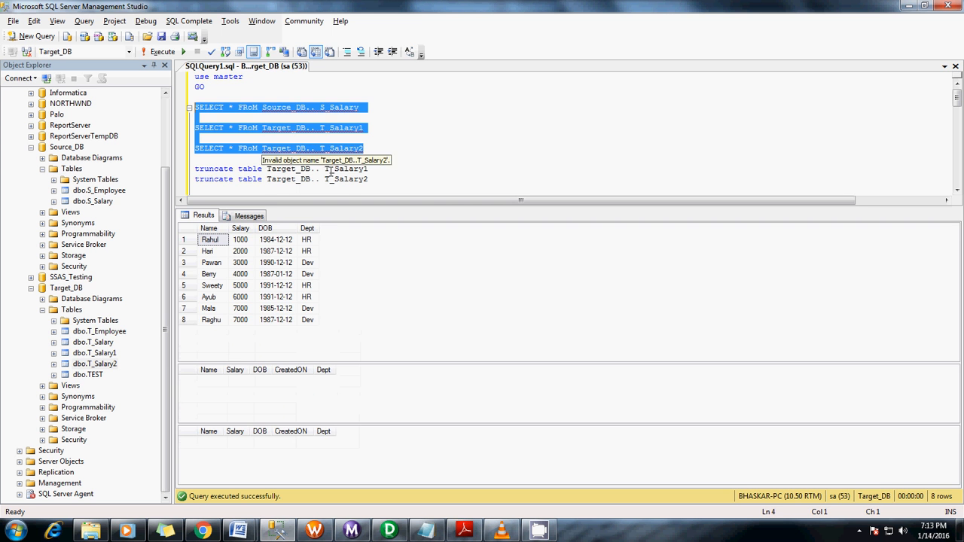
{"action": "left_click_drag", "start_coordinate": [389, 180], "coordinate": [210, 160]}
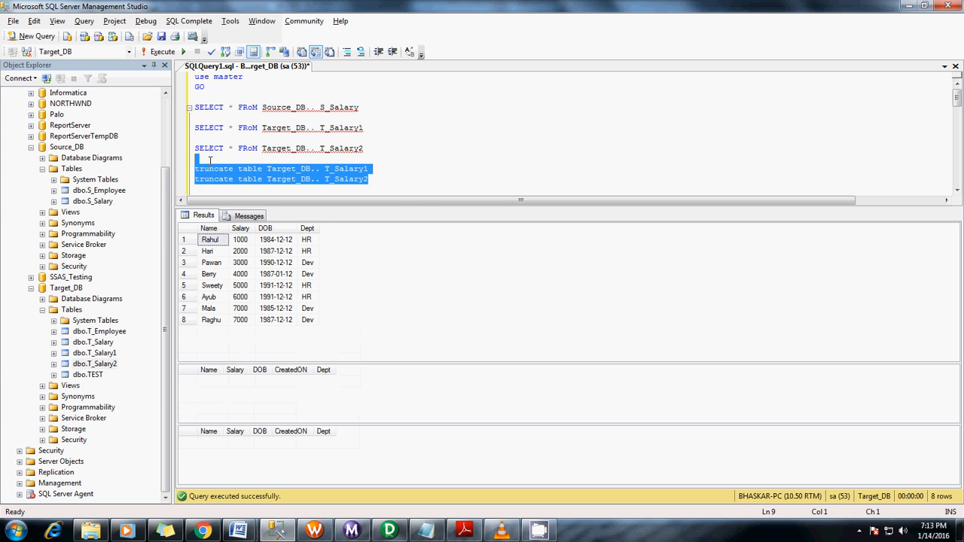
{"action": "left_click", "coordinate": [336, 128]}
{"action": "double_click", "coordinate": [346, 148]}
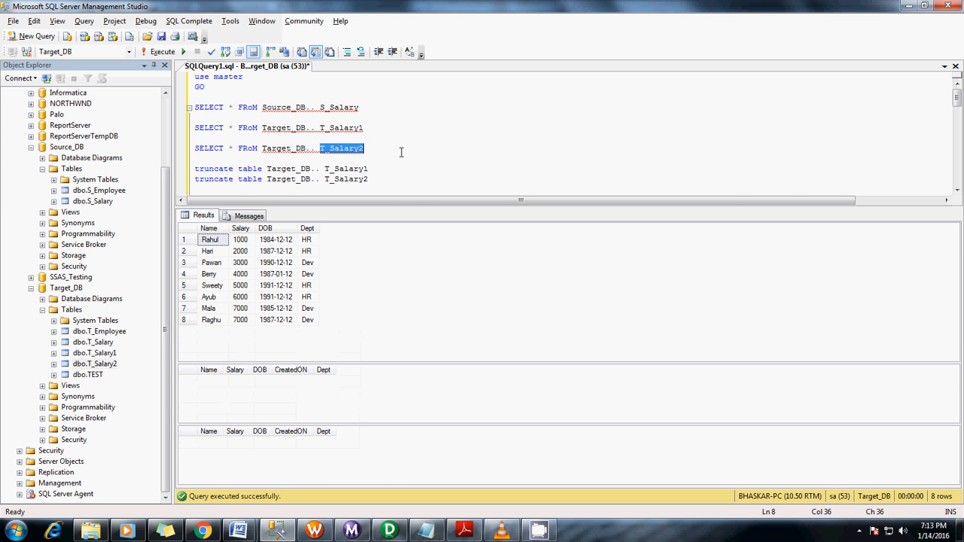
Switch to PowerCenter Designer and delete the Exp_Filter1 and Exp_filter2 transformations from the m_Dept mapping.
{"action": "key", "text": "alt+Tab"}
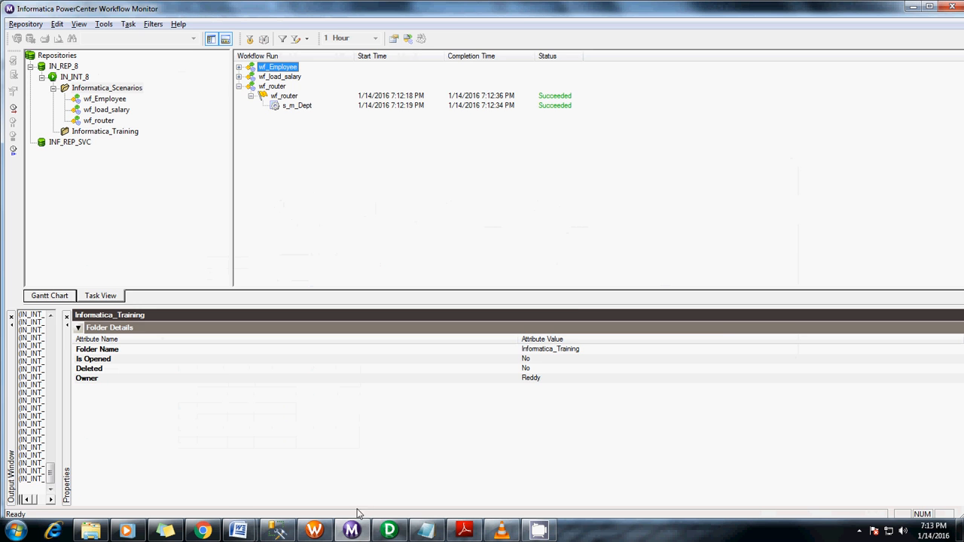
{"action": "left_click", "coordinate": [389, 531]}
{"action": "left_click", "coordinate": [452, 285]}
{"action": "left_click", "coordinate": [566, 134]}
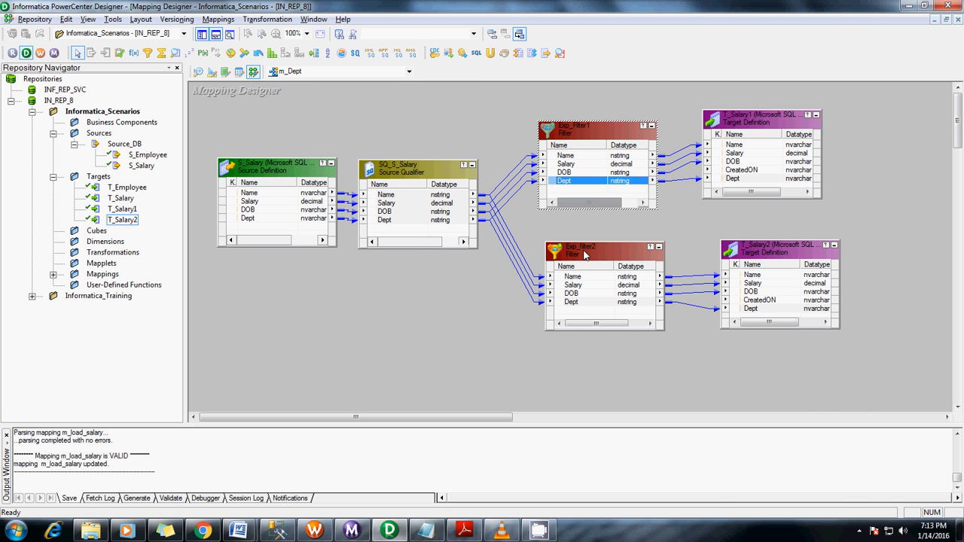
{"action": "left_click", "coordinate": [583, 251], "text": "ctrl"}
{"action": "key", "text": "Delete"}
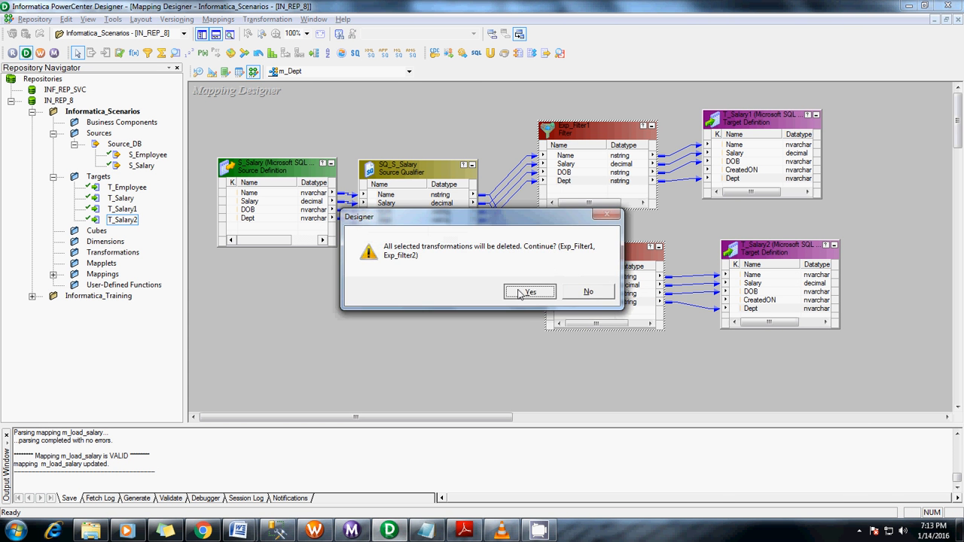
{"action": "left_click", "coordinate": [530, 292]}
Create a Router transformation named Exp_Router and place it between SQ_S_Salary and the target definitions.
{"action": "left_click", "coordinate": [267, 18]}
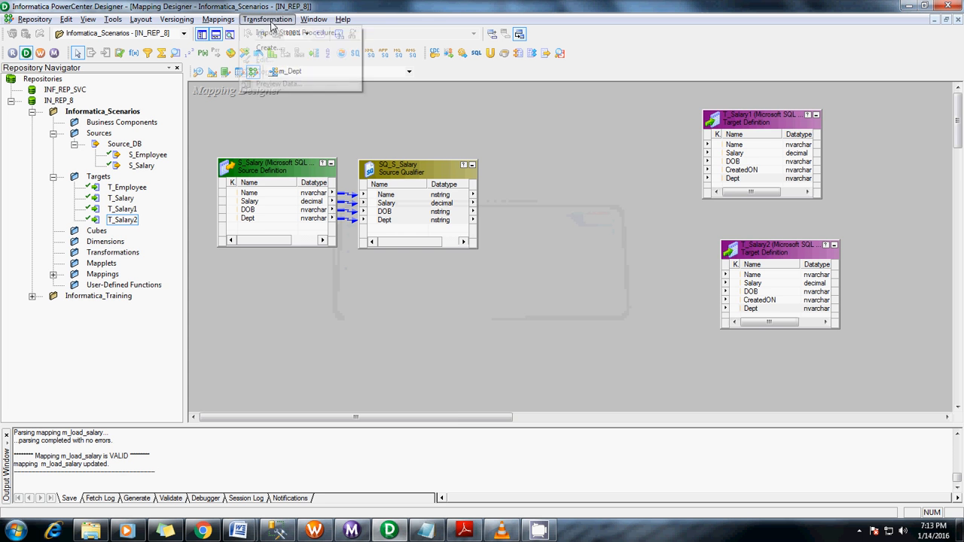
{"action": "left_click", "coordinate": [265, 43]}
{"action": "left_click", "coordinate": [601, 236]}
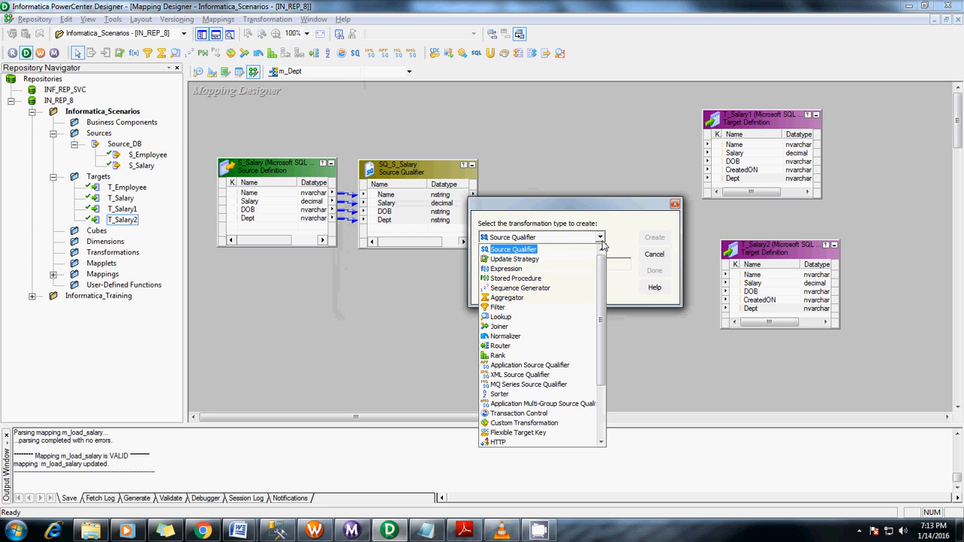
{"action": "left_click", "coordinate": [501, 345]}
{"action": "left_click", "coordinate": [522, 263]}
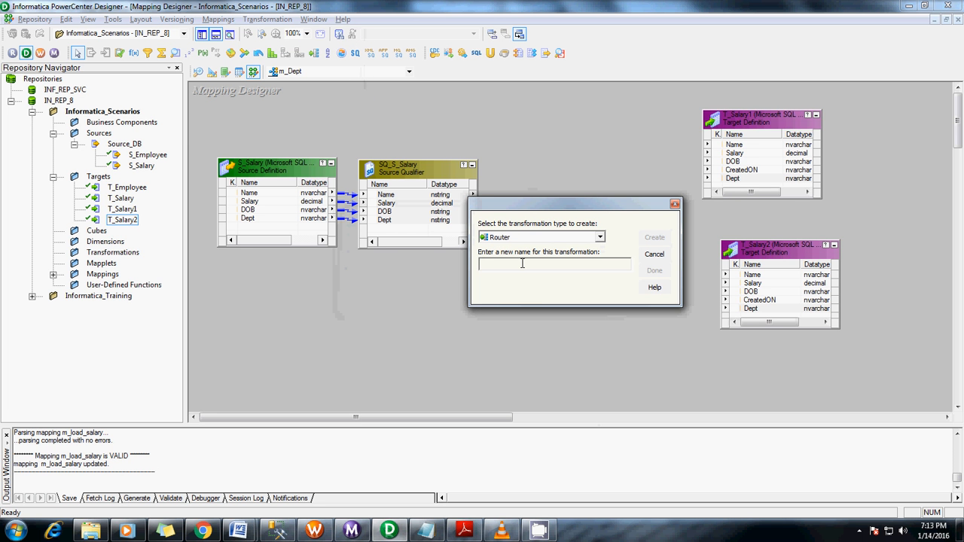
{"action": "type", "text": "Exp_Router"}
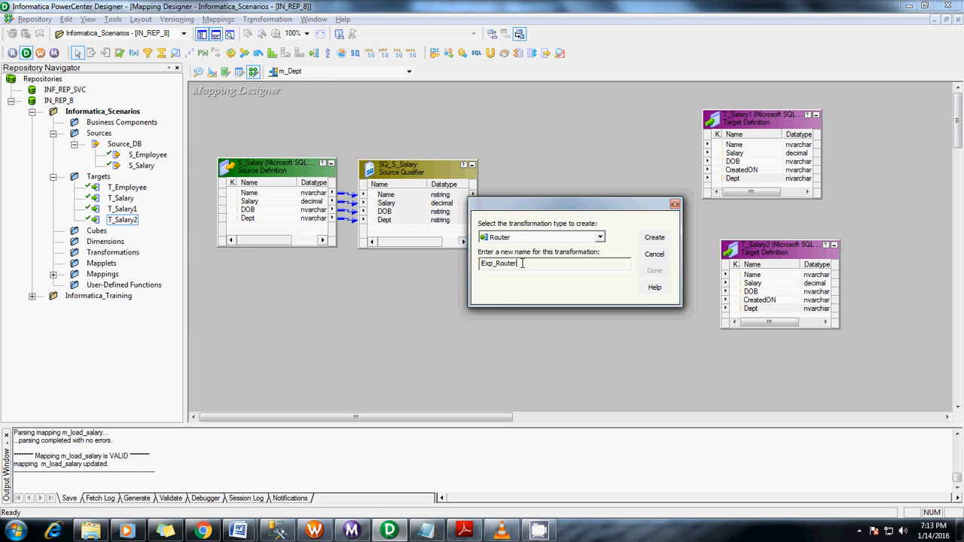
{"action": "key", "text": "Return"}
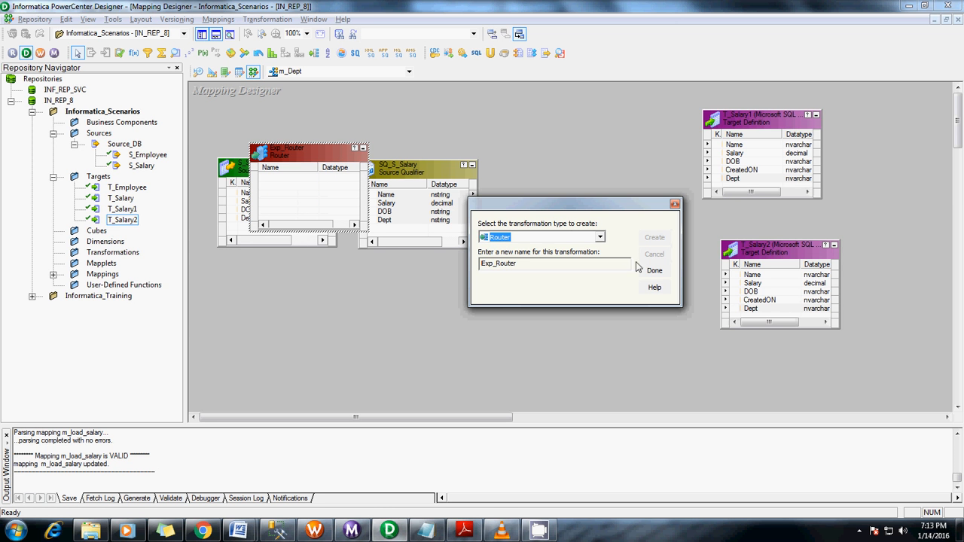
{"action": "left_click", "coordinate": [654, 271]}
{"action": "left_click_drag", "start_coordinate": [308, 157], "coordinate": [599, 153]}
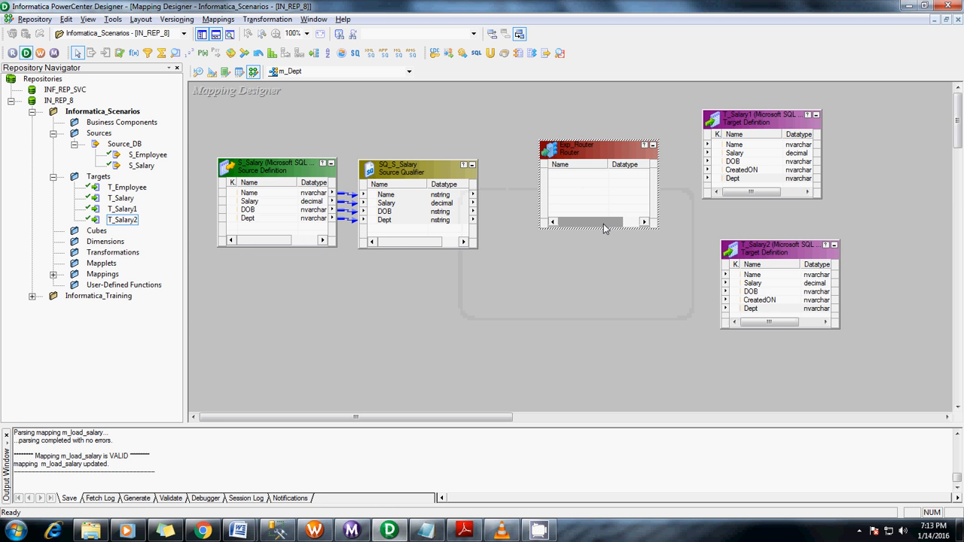
Link all SQ_S_Salary ports into Exp_Router and enlarge the router box.
{"action": "left_click", "coordinate": [380, 204]}
{"action": "key", "text": "ctrl+a"}
{"action": "left_click_drag", "start_coordinate": [381, 204], "coordinate": [574, 182]}
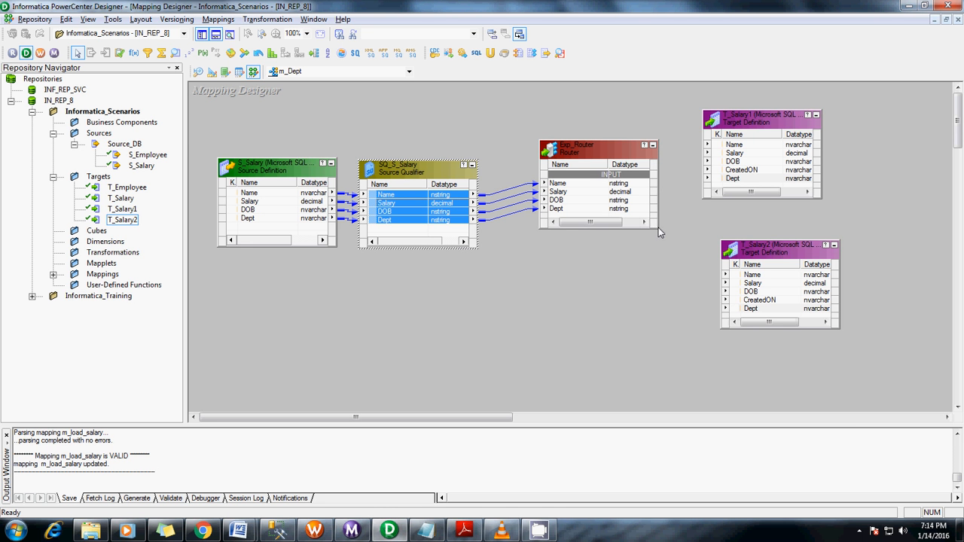
{"action": "left_click_drag", "start_coordinate": [658, 228], "coordinate": [693, 373]}
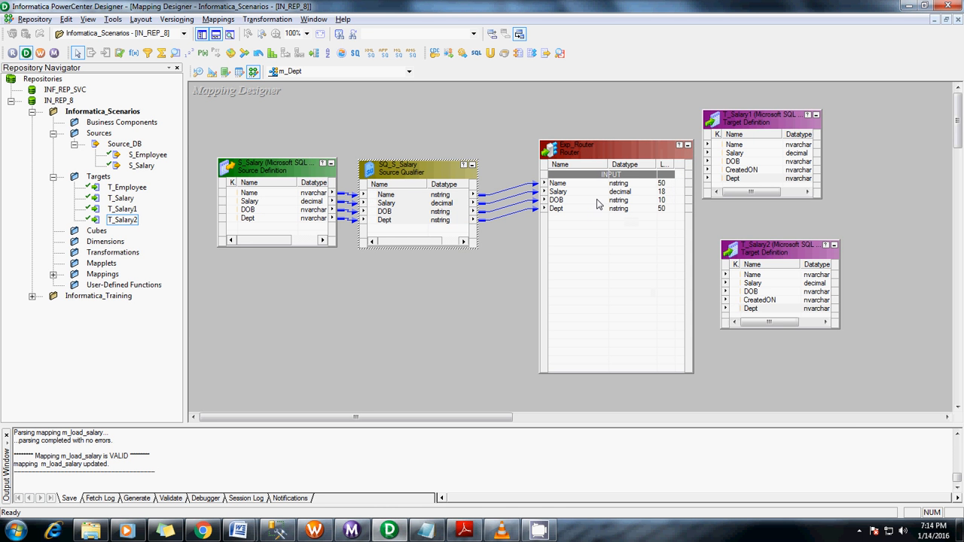
Add a group named HR to the Exp_Router transformation.
{"action": "double_click", "coordinate": [580, 239]}
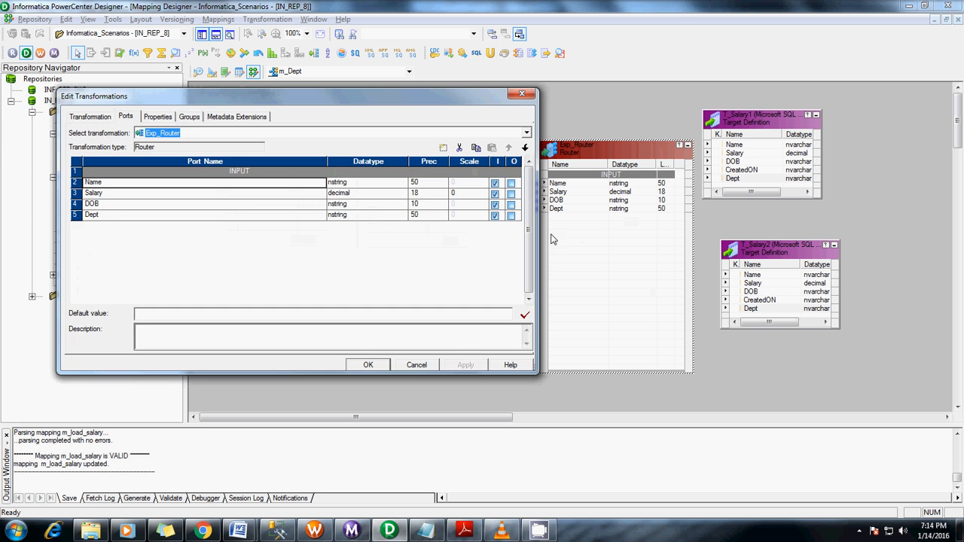
{"action": "left_click", "coordinate": [155, 117]}
{"action": "left_click", "coordinate": [189, 118]}
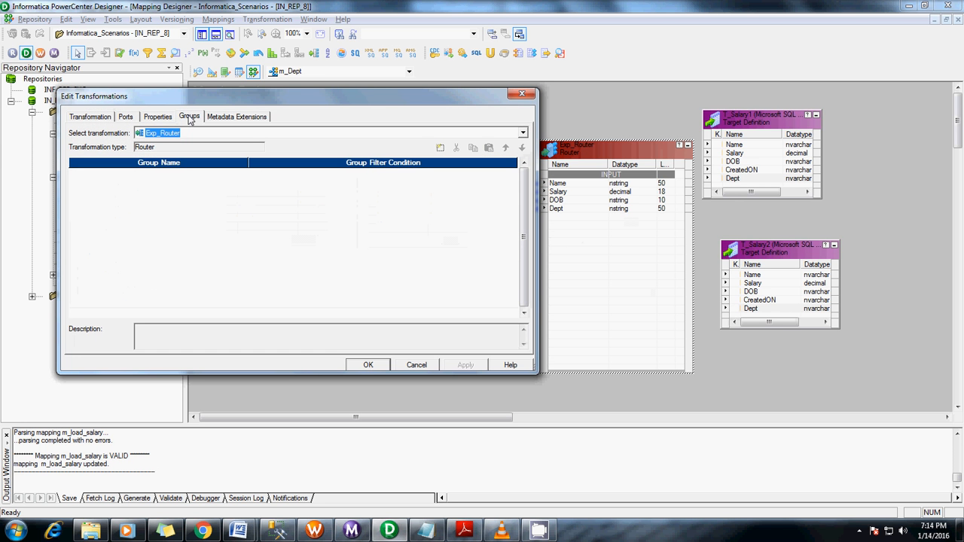
{"action": "left_click", "coordinate": [440, 147]}
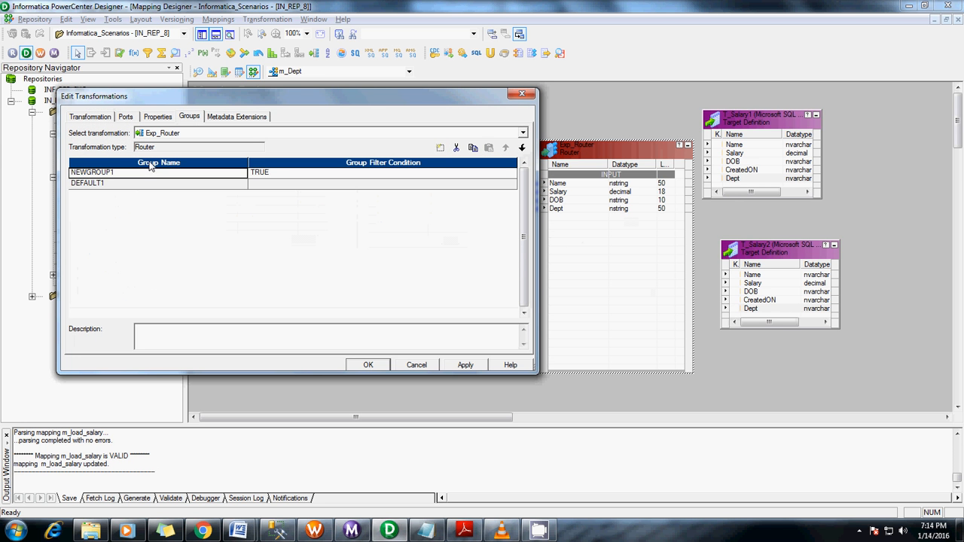
{"action": "left_click", "coordinate": [113, 174]}
{"action": "left_click", "coordinate": [113, 173]}
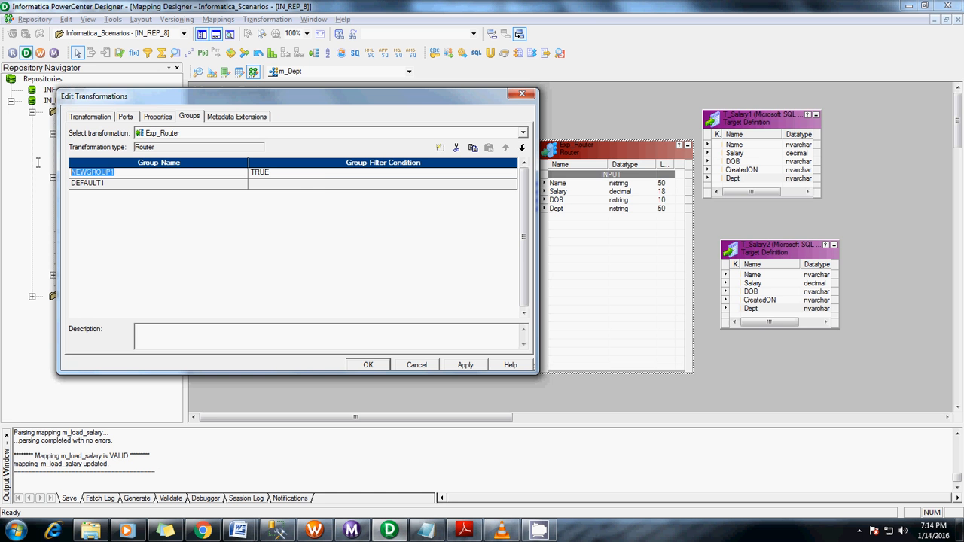
{"action": "type", "text": "HR"}
Set the HR group's filter condition to Dept='HR' and validate the expression.
{"action": "left_click", "coordinate": [325, 177]}
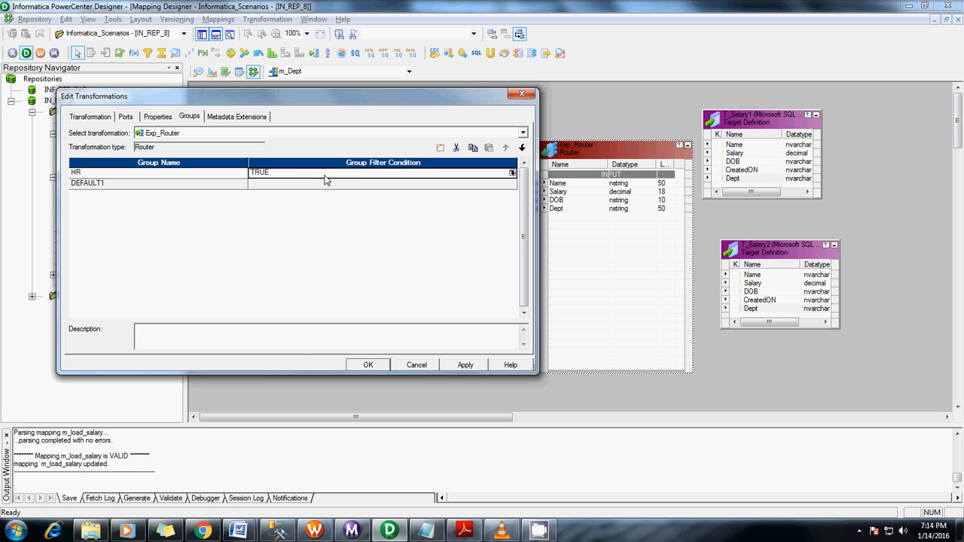
{"action": "left_click", "coordinate": [512, 172]}
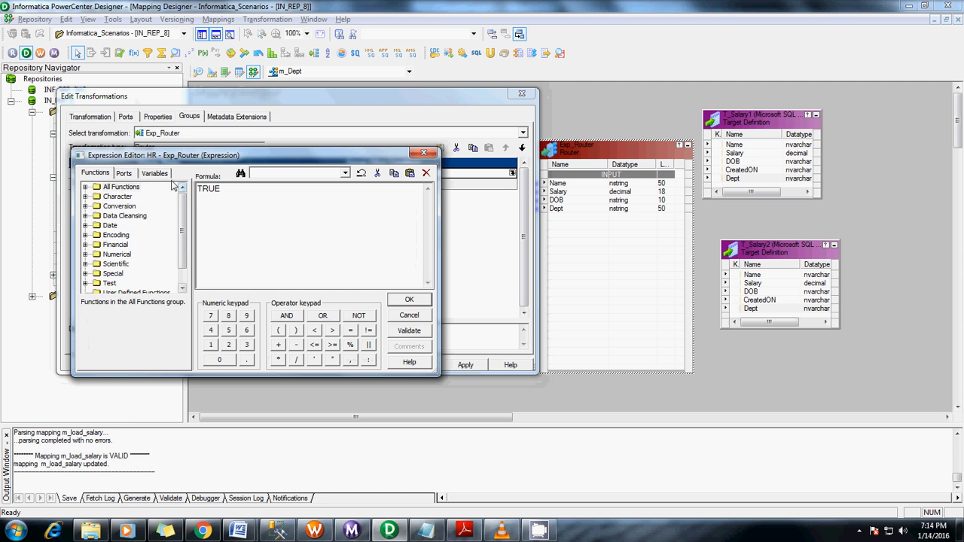
{"action": "left_click", "coordinate": [145, 174]}
{"action": "left_click", "coordinate": [128, 174]}
{"action": "left_click_drag", "start_coordinate": [232, 190], "coordinate": [120, 181]}
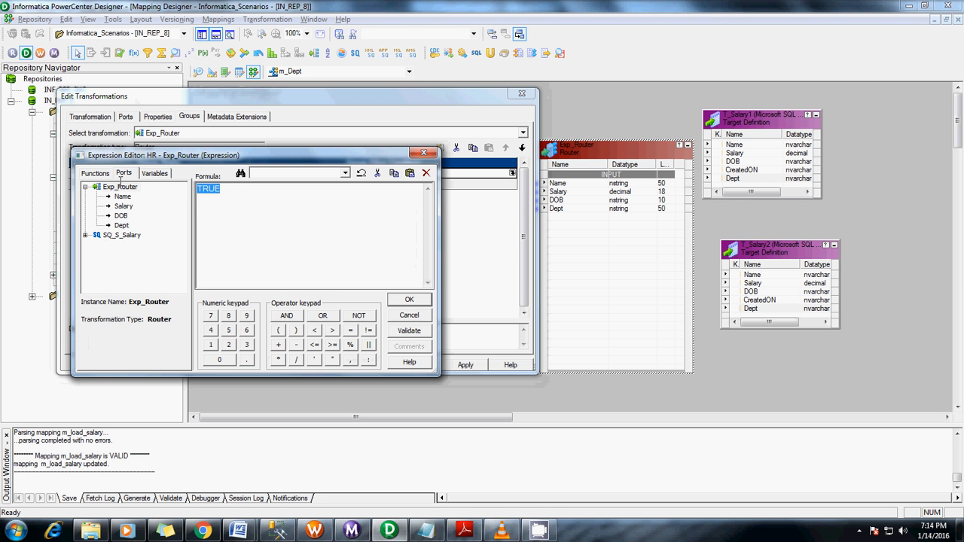
{"action": "key", "text": "Delete"}
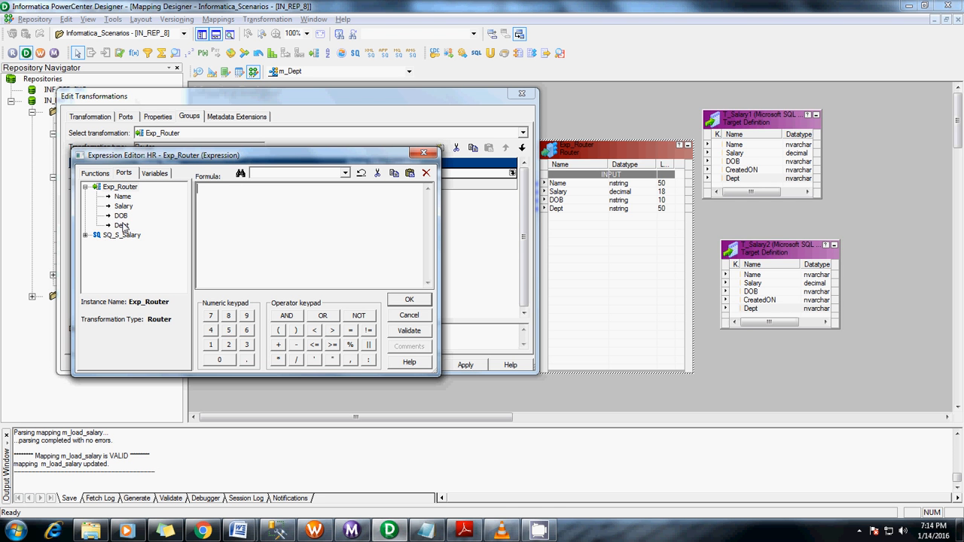
{"action": "double_click", "coordinate": [122, 225]}
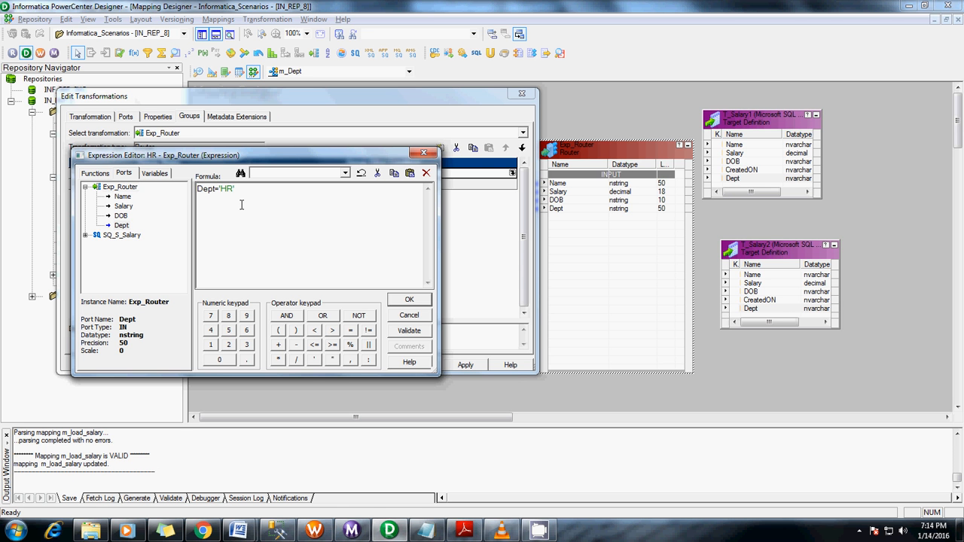
{"action": "left_click", "coordinate": [409, 330]}
{"action": "left_click", "coordinate": [527, 291]}
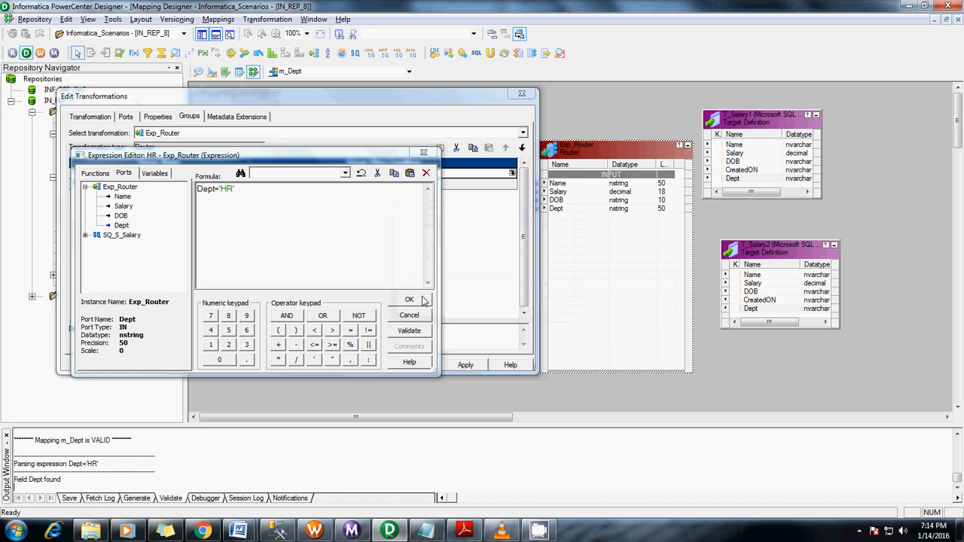
{"action": "left_click", "coordinate": [423, 300]}
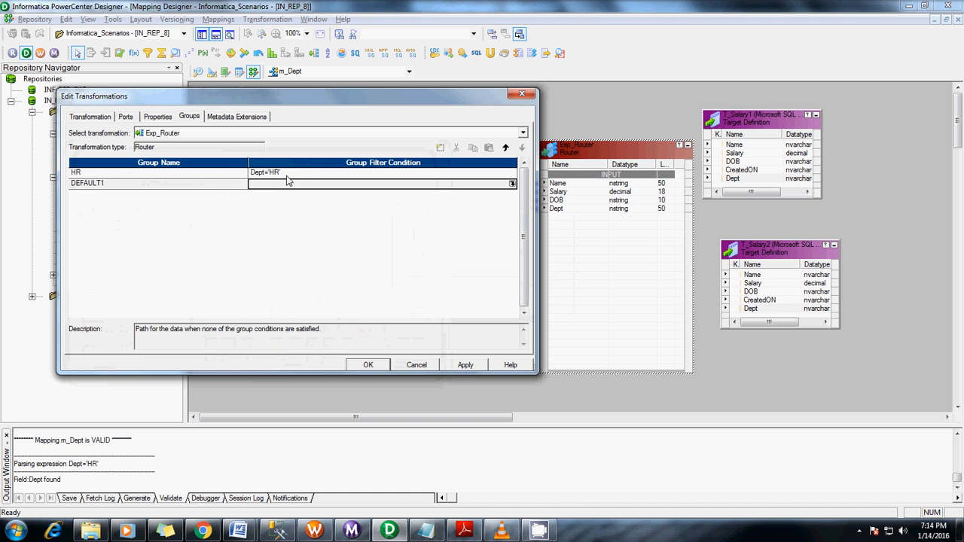
Add a second group named Dev to Exp_Router.
{"action": "left_click", "coordinate": [440, 148]}
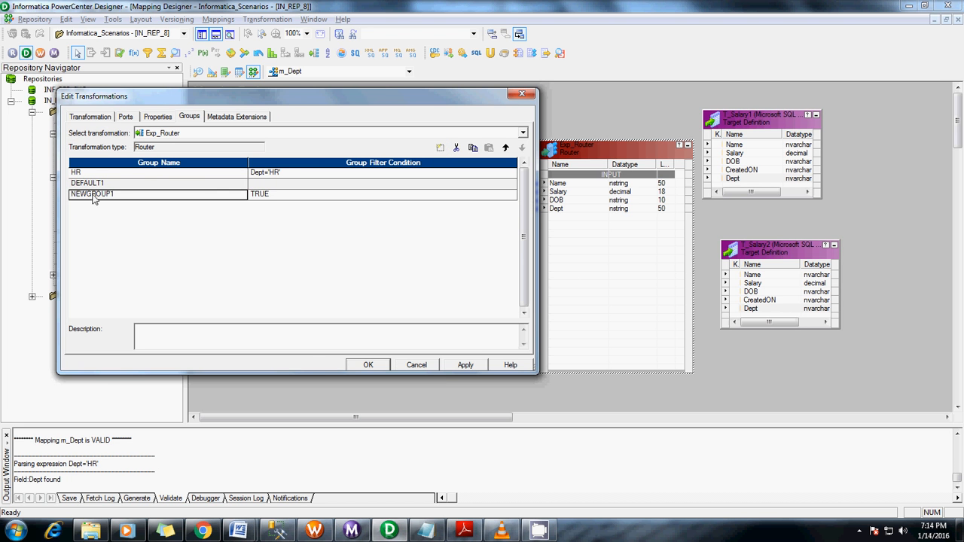
{"action": "left_click", "coordinate": [108, 193]}
{"action": "left_click_drag", "start_coordinate": [125, 193], "coordinate": [58, 197]}
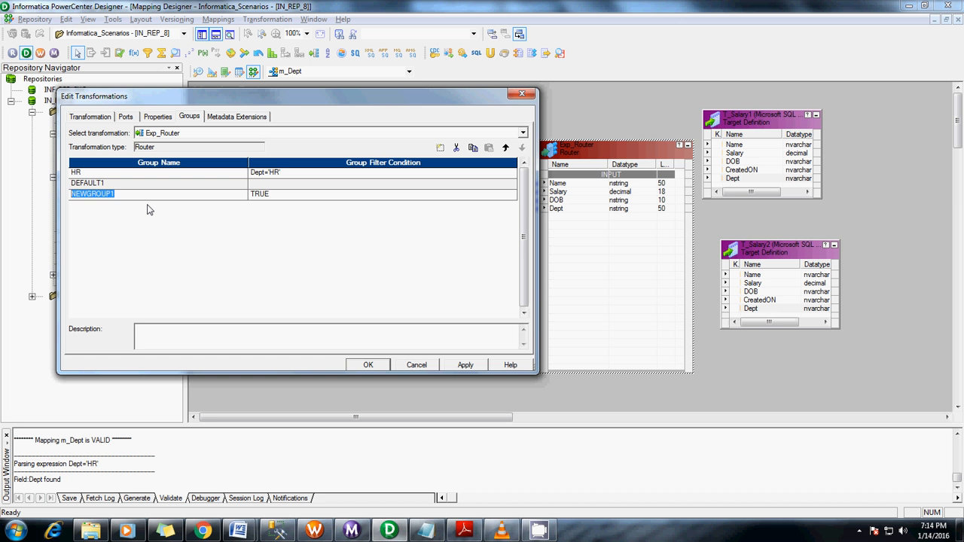
{"action": "type", "text": "Dev"}
Set the Dev group's filter condition to Dept='Dev' and validate the expression.
{"action": "left_click", "coordinate": [283, 195]}
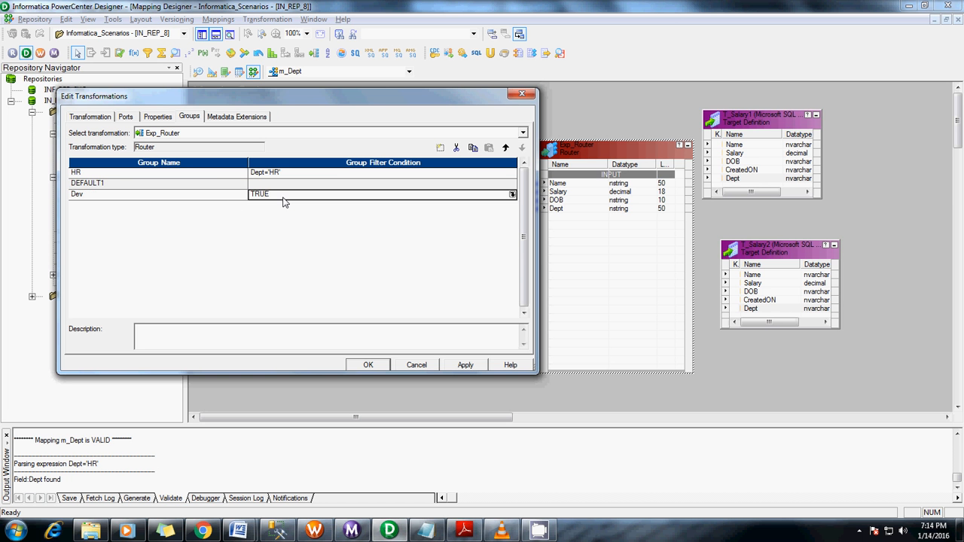
{"action": "left_click", "coordinate": [511, 195]}
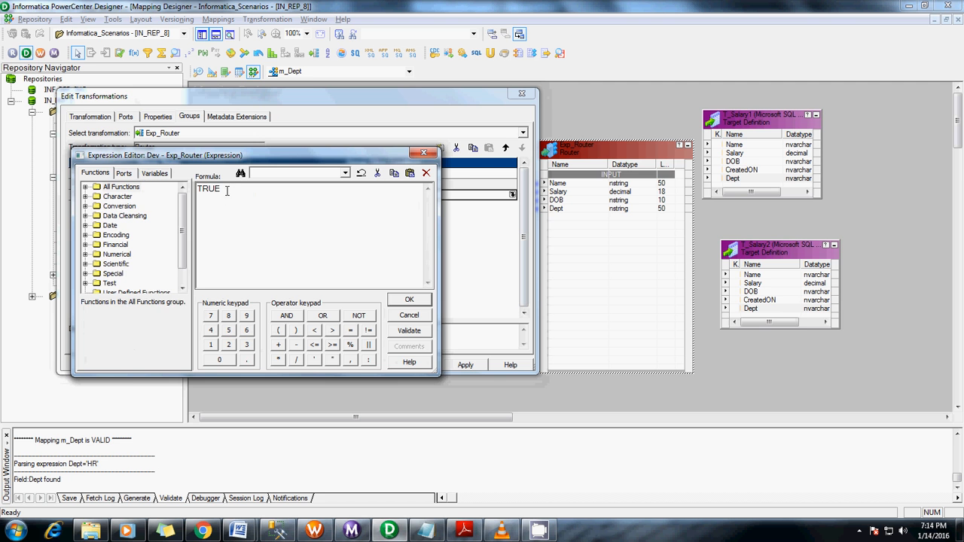
{"action": "left_click", "coordinate": [125, 174]}
{"action": "key", "text": "ctrl+a"}
{"action": "key", "text": "Delete"}
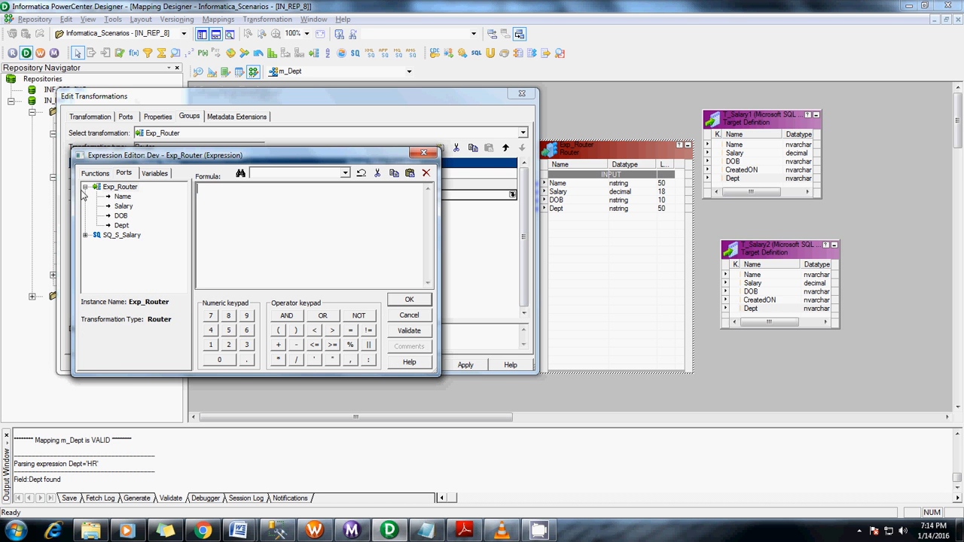
{"action": "left_click", "coordinate": [121, 225]}
{"action": "double_click", "coordinate": [121, 226]}
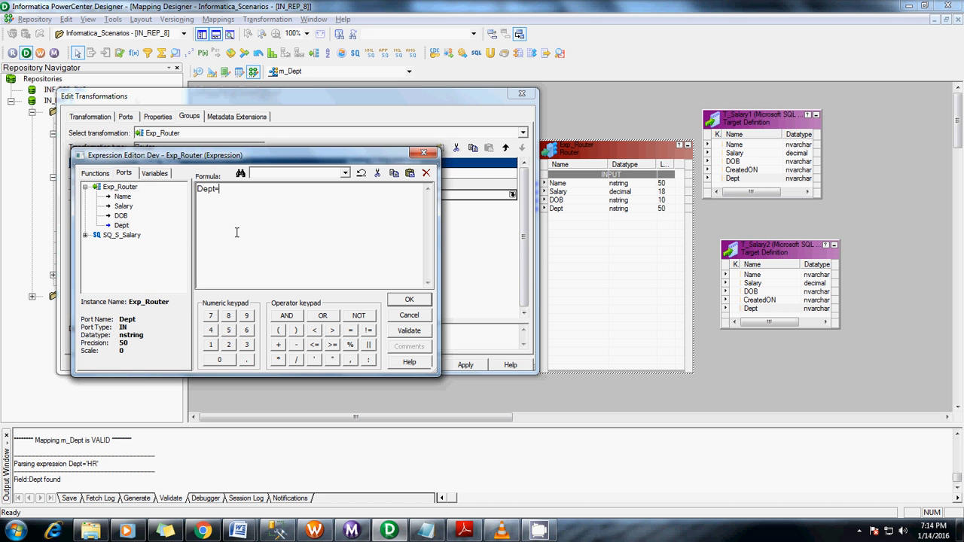
{"action": "type", "text": "='Dev'"}
{"action": "left_click", "coordinate": [409, 330]}
{"action": "left_click", "coordinate": [319, 300]}
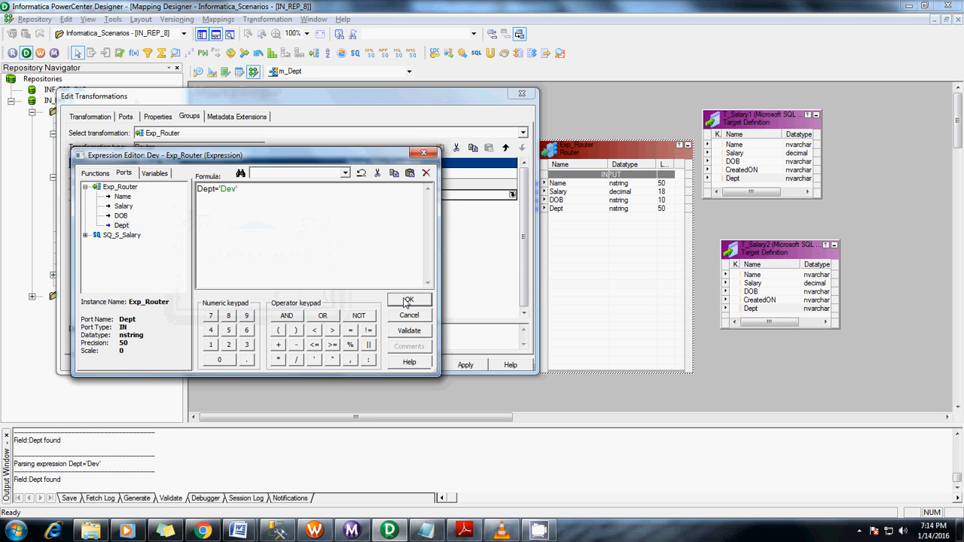
{"action": "left_click", "coordinate": [407, 300]}
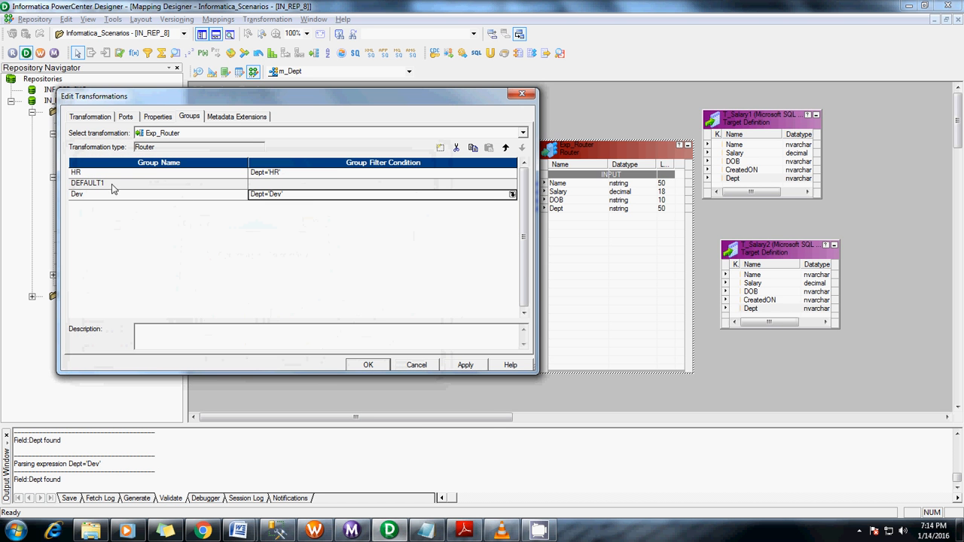
Review the HR, Dev and DEFAULT1 groups of Exp_Router with their filter conditions, and the router's ports.
{"action": "left_click_drag", "start_coordinate": [305, 96], "coordinate": [711, 225]}
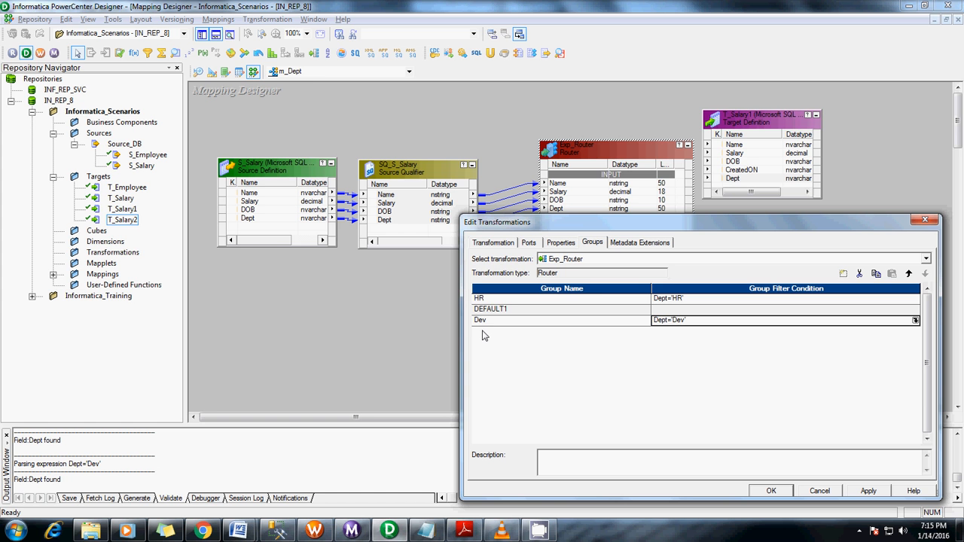
{"action": "left_click", "coordinate": [589, 300]}
{"action": "left_click", "coordinate": [567, 323]}
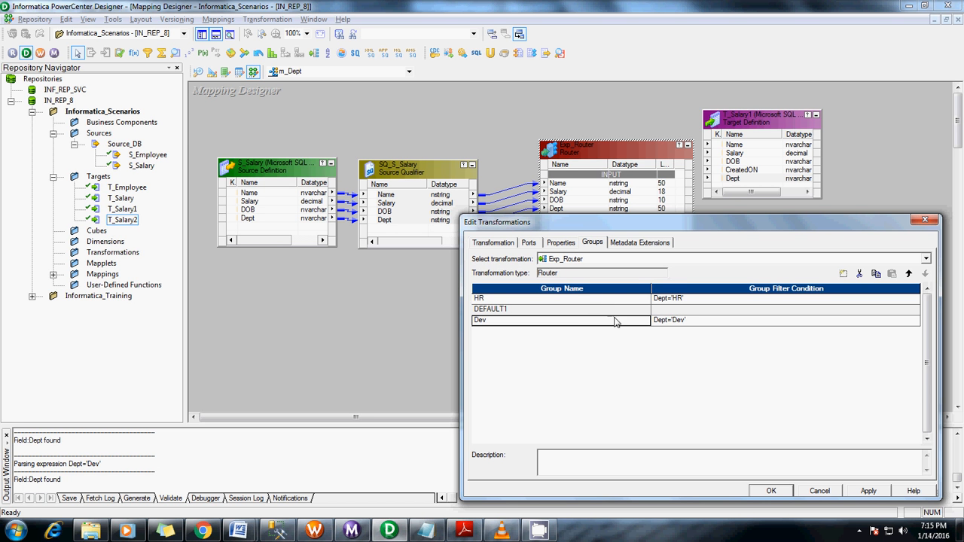
{"action": "left_click", "coordinate": [698, 302]}
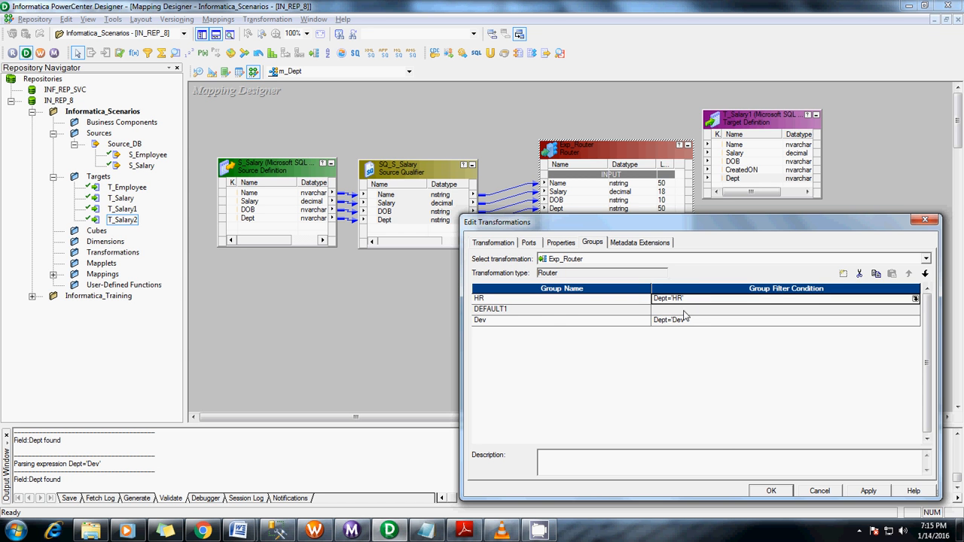
{"action": "left_click", "coordinate": [686, 314]}
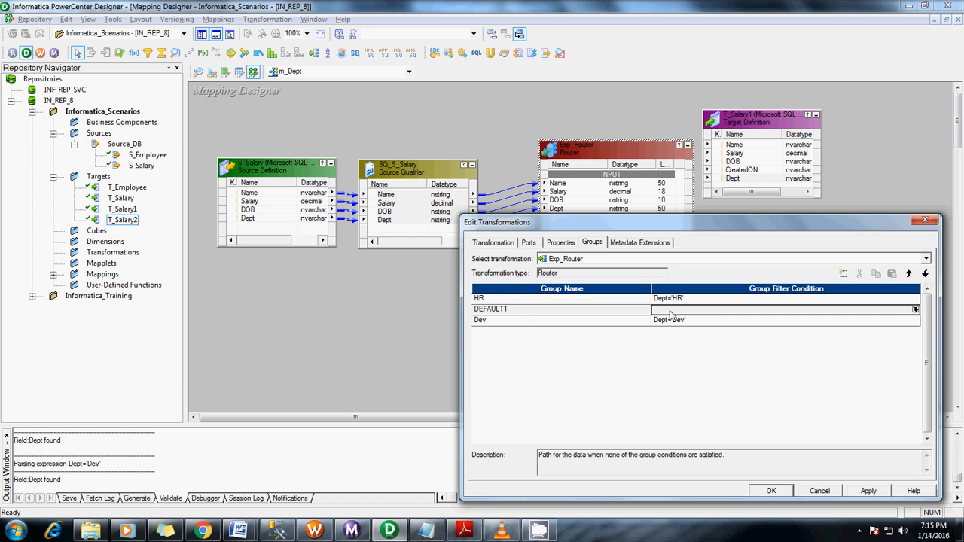
{"action": "left_click", "coordinate": [665, 300]}
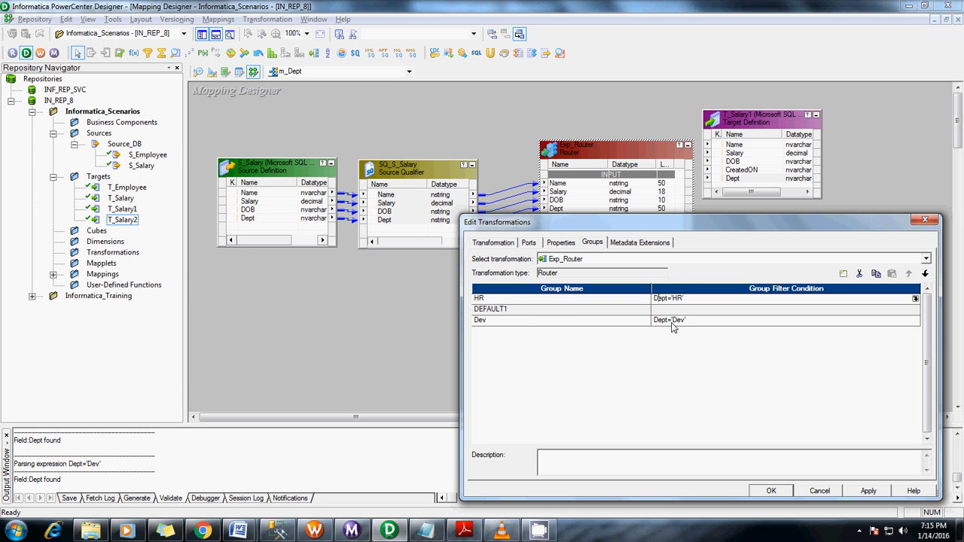
{"action": "left_click", "coordinate": [672, 322]}
{"action": "left_click", "coordinate": [670, 302]}
{"action": "left_click", "coordinate": [677, 322]}
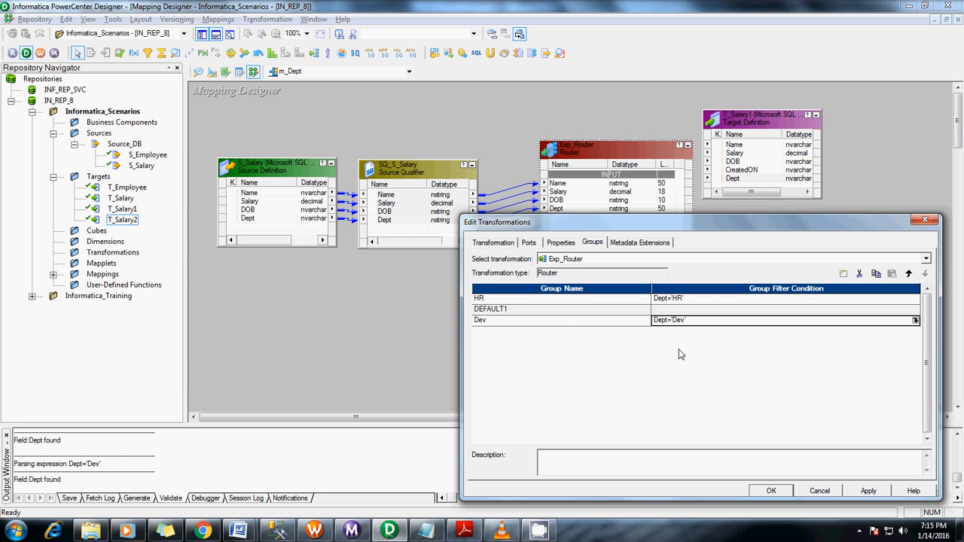
{"action": "left_click", "coordinate": [681, 311]}
{"action": "left_click", "coordinate": [543, 313]}
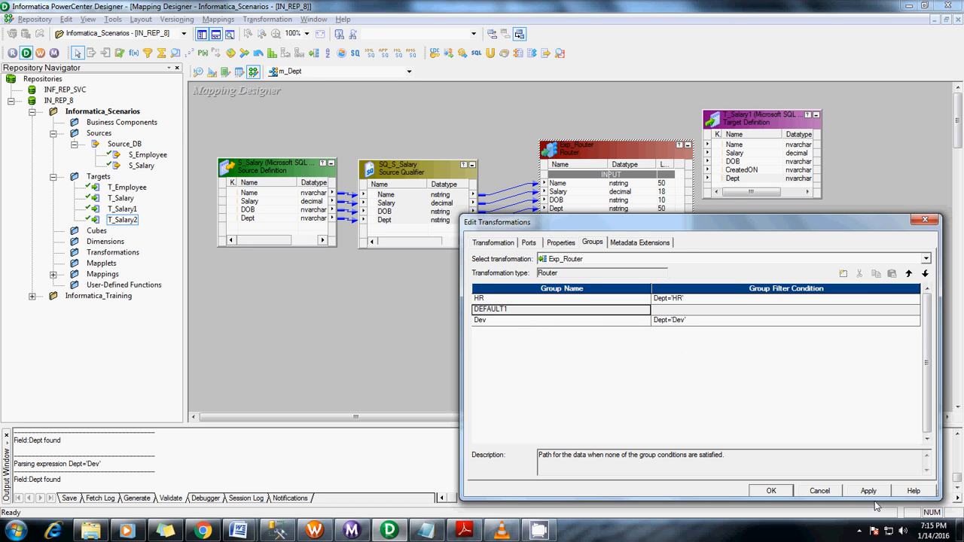
{"action": "left_click", "coordinate": [529, 244]}
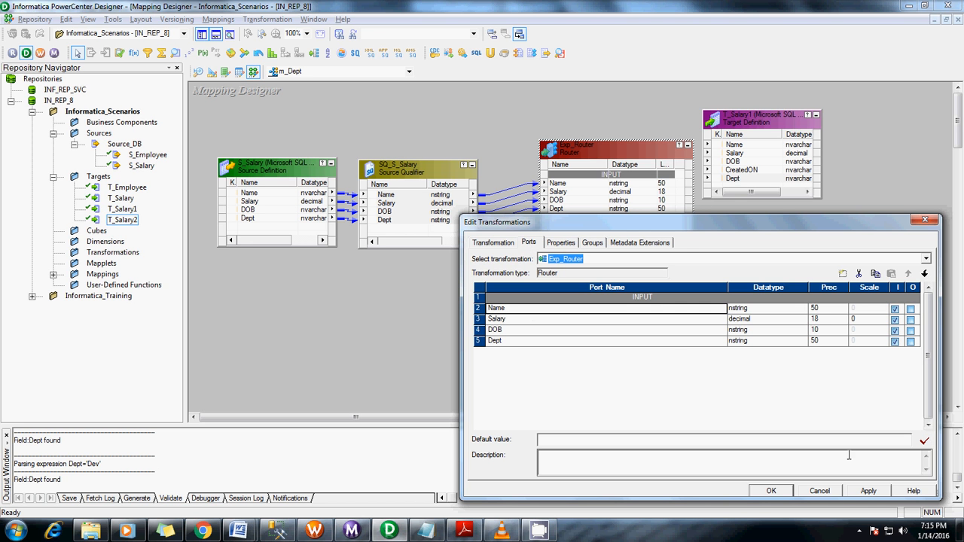
Apply the Exp_Router changes, close its settings, and move the T_Salary1 and T_Salary2 targets farther away from the router.
{"action": "left_click", "coordinate": [866, 490]}
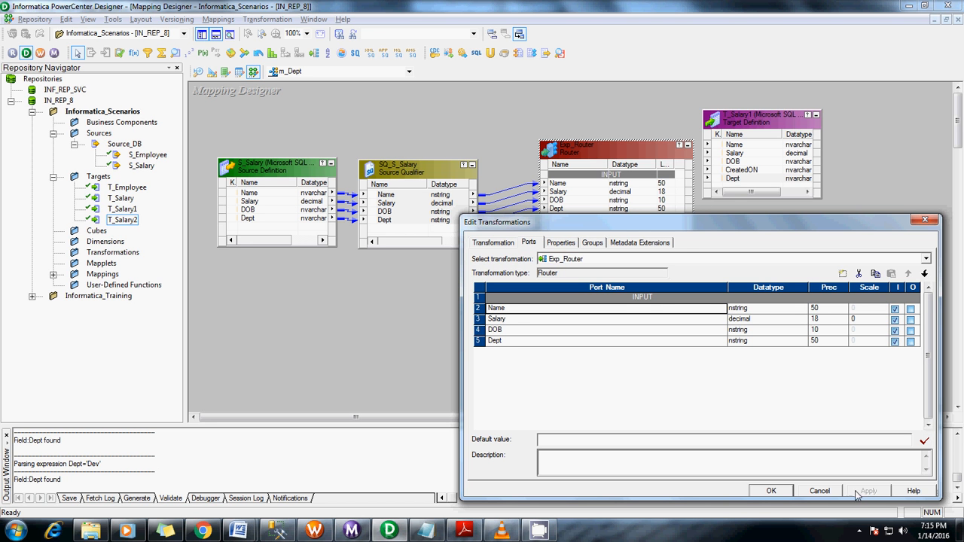
{"action": "left_click", "coordinate": [769, 490]}
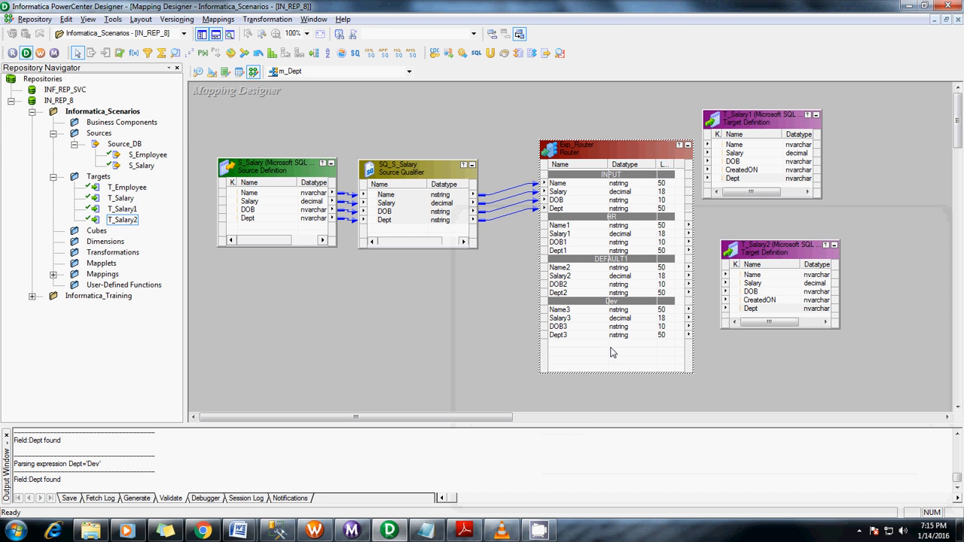
{"action": "left_click_drag", "start_coordinate": [763, 252], "coordinate": [806, 261]}
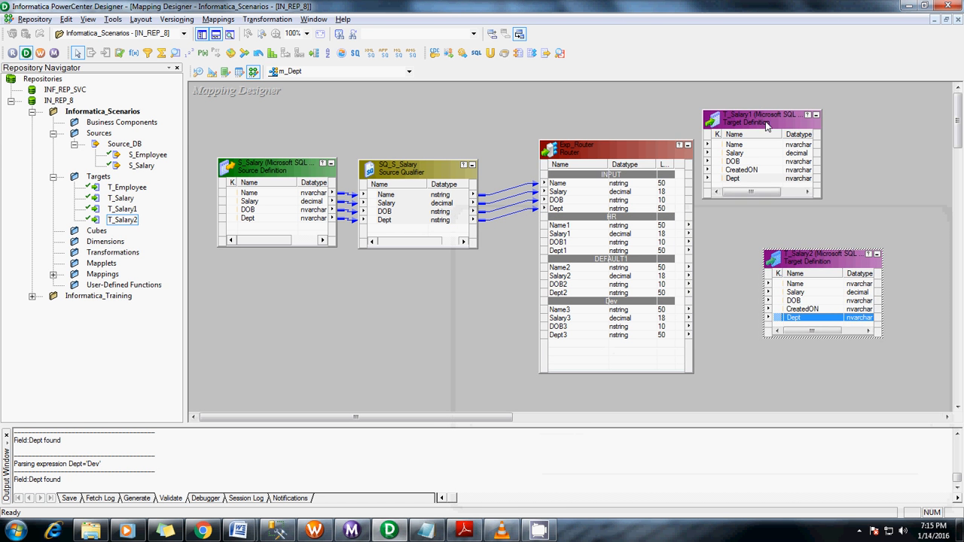
{"action": "left_click_drag", "start_coordinate": [770, 128], "coordinate": [848, 125]}
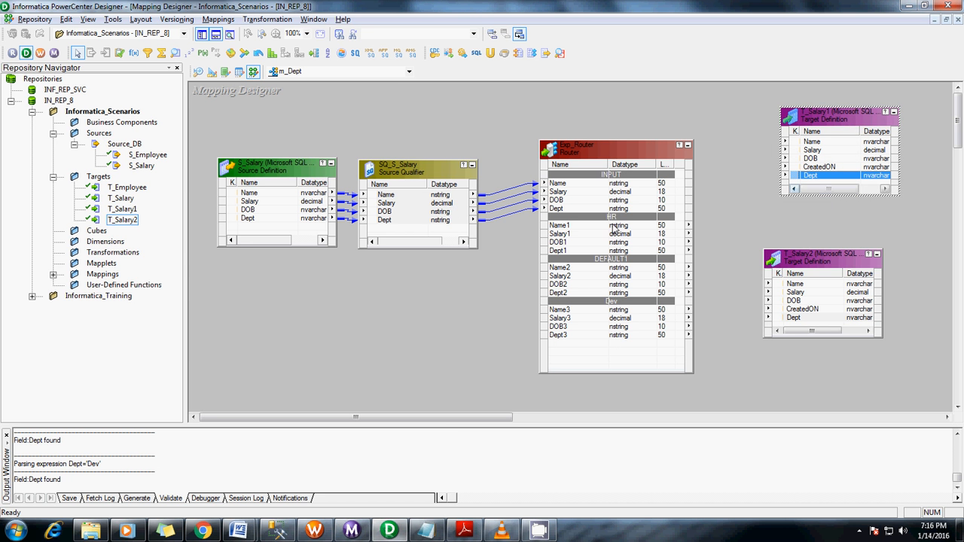
Link the HR group's Name1, Salary1, DOB1 and Dept1 ports to Name, Salary, DOB and Dept in T_Salary1.
{"action": "left_click", "coordinate": [561, 228]}
{"action": "left_click_drag", "start_coordinate": [561, 229], "coordinate": [811, 141]}
{"action": "left_click_drag", "start_coordinate": [561, 234], "coordinate": [813, 149]}
{"action": "left_click_drag", "start_coordinate": [578, 242], "coordinate": [812, 159]}
{"action": "left_click_drag", "start_coordinate": [607, 251], "coordinate": [804, 175]}
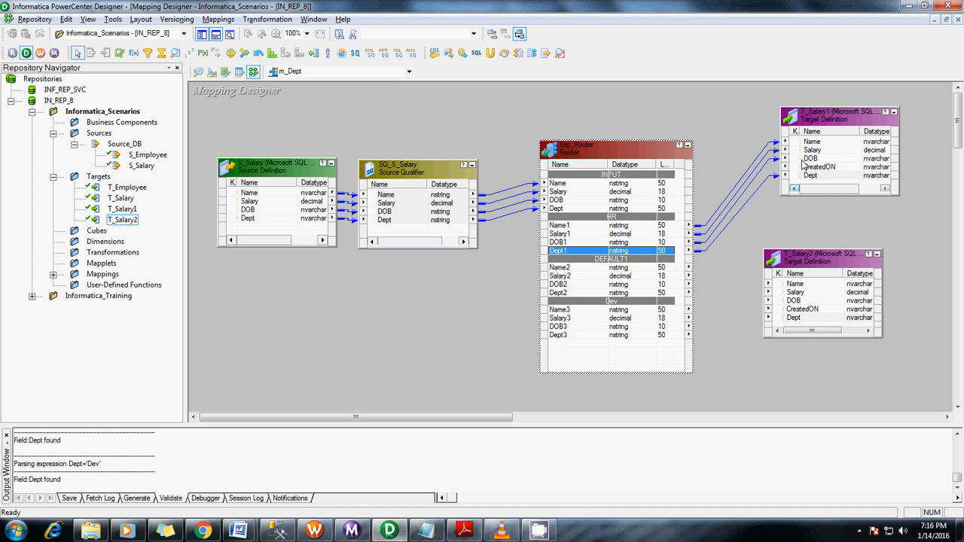
Link the Dev group's Name3, Salary3, DOB3 and Dept3 ports to Name, Salary, DOB and Dept in T_Salary2.
{"action": "left_click", "coordinate": [601, 309]}
{"action": "left_click", "coordinate": [568, 333]}
{"action": "left_click_drag", "start_coordinate": [563, 311], "coordinate": [767, 283]}
{"action": "left_click", "coordinate": [653, 319]}
{"action": "left_click_drag", "start_coordinate": [653, 319], "coordinate": [795, 294]}
{"action": "left_click_drag", "start_coordinate": [576, 329], "coordinate": [797, 317]}
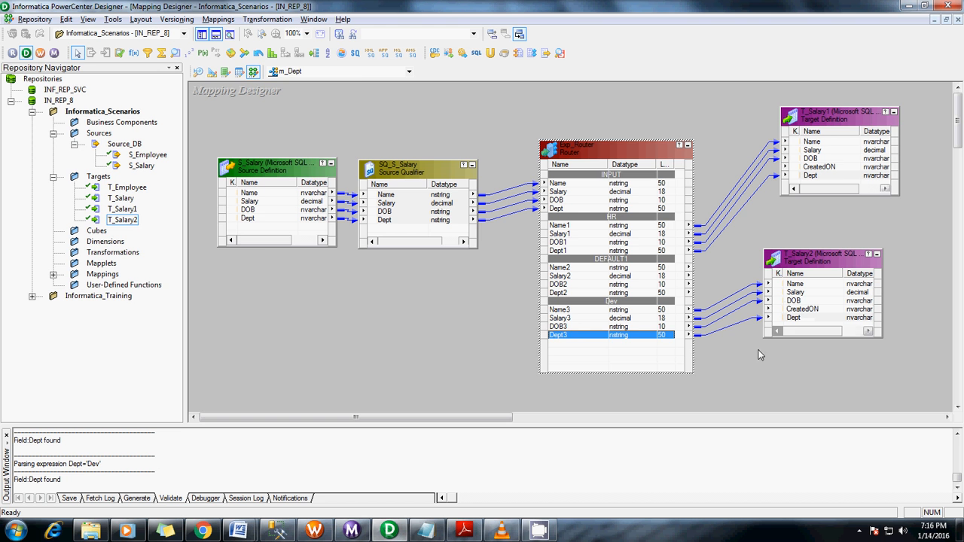
{"action": "left_click", "coordinate": [748, 359]}
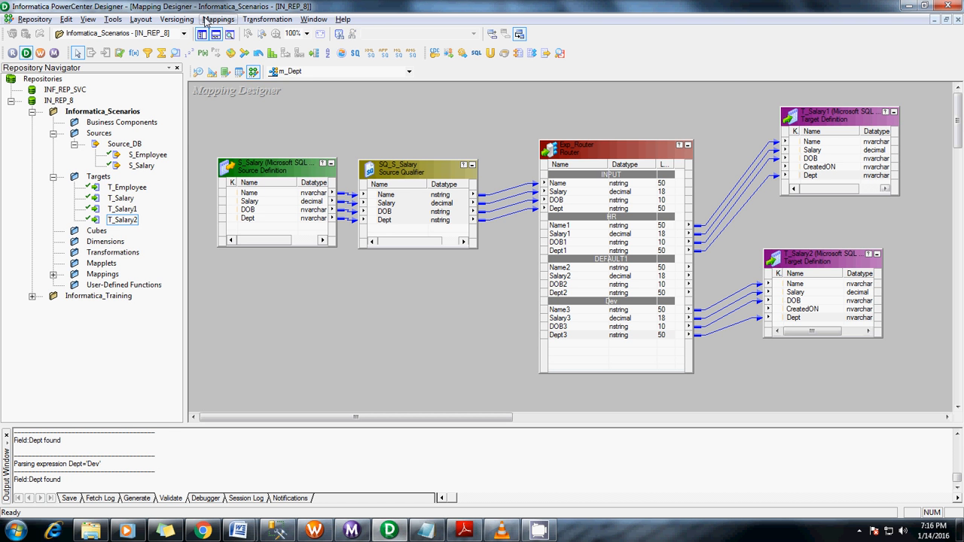
Validate the m_Dept mapping and save it to the repository.
{"action": "left_click", "coordinate": [218, 19]}
{"action": "left_click", "coordinate": [222, 95]}
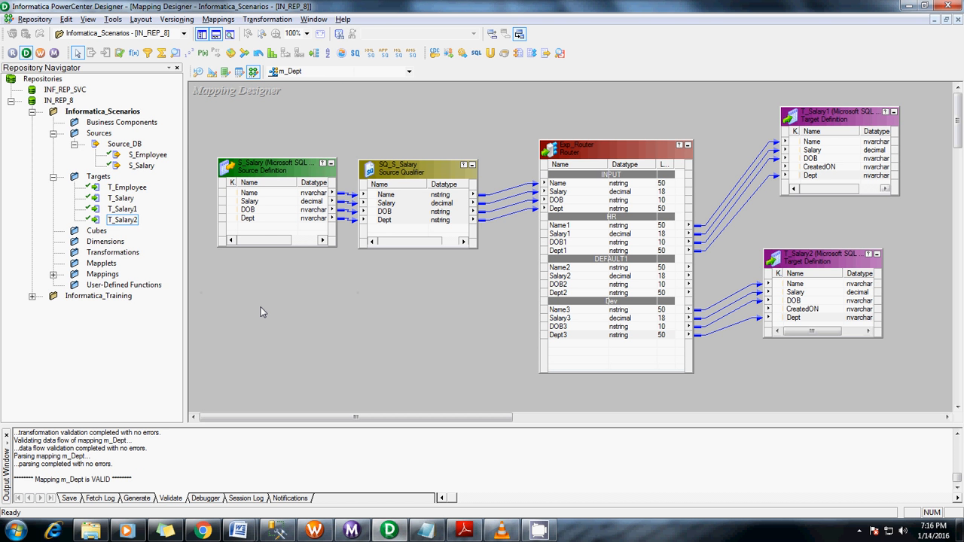
{"action": "key", "text": "ctrl+s"}
Switch to PowerCenter Workflow Manager and try to save the wf_router workflow.
{"action": "mouse_move", "coordinate": [352, 530]}
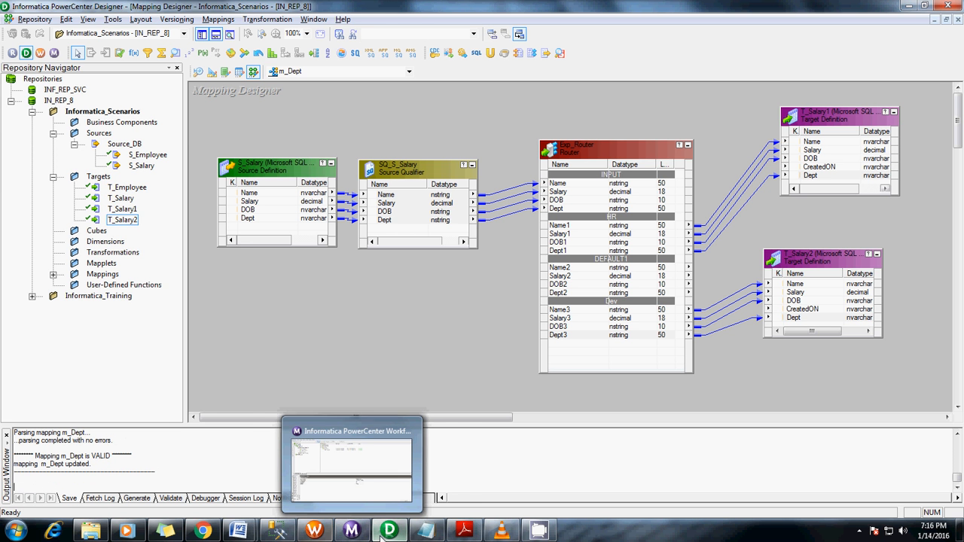
{"action": "left_click", "coordinate": [315, 531]}
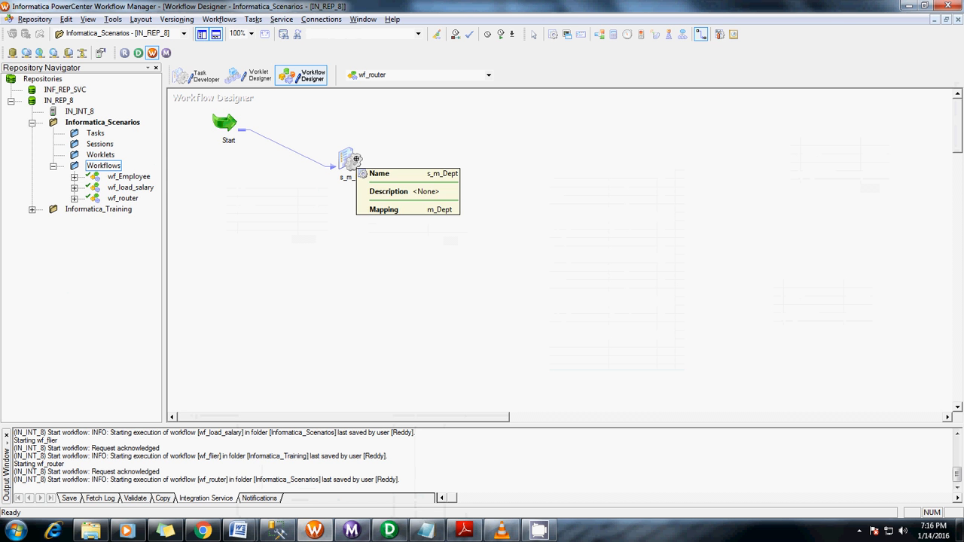
{"action": "left_click", "coordinate": [368, 210]}
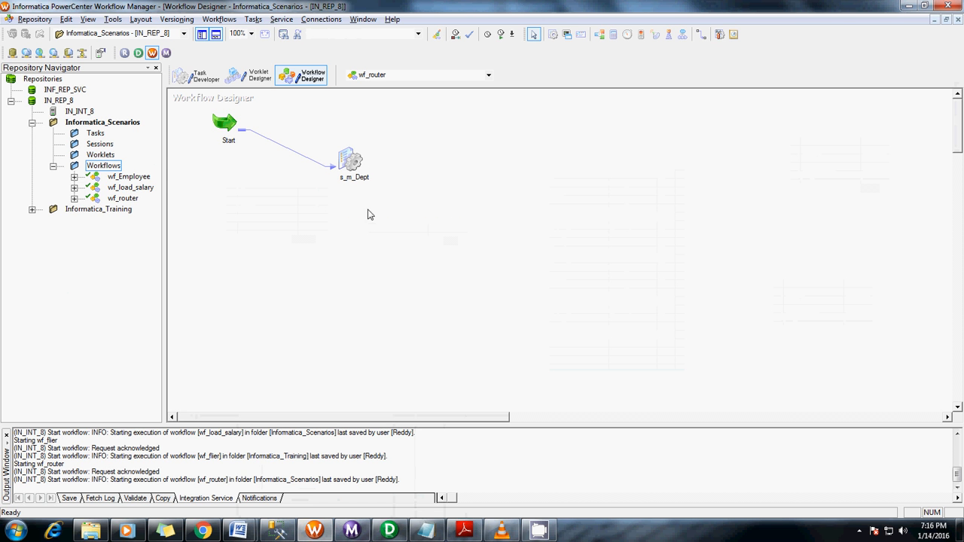
{"action": "key", "text": "ctrl+s"}
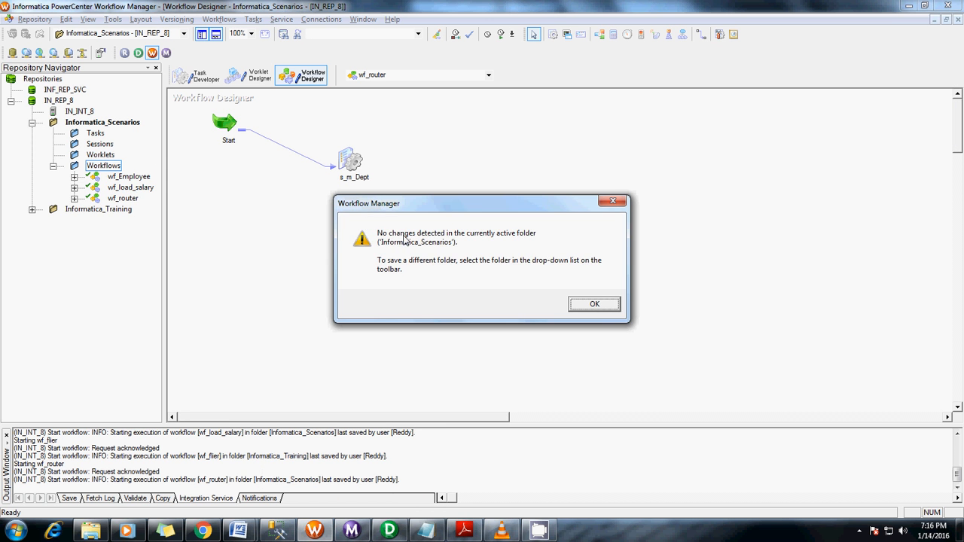
{"action": "left_click", "coordinate": [587, 303]}
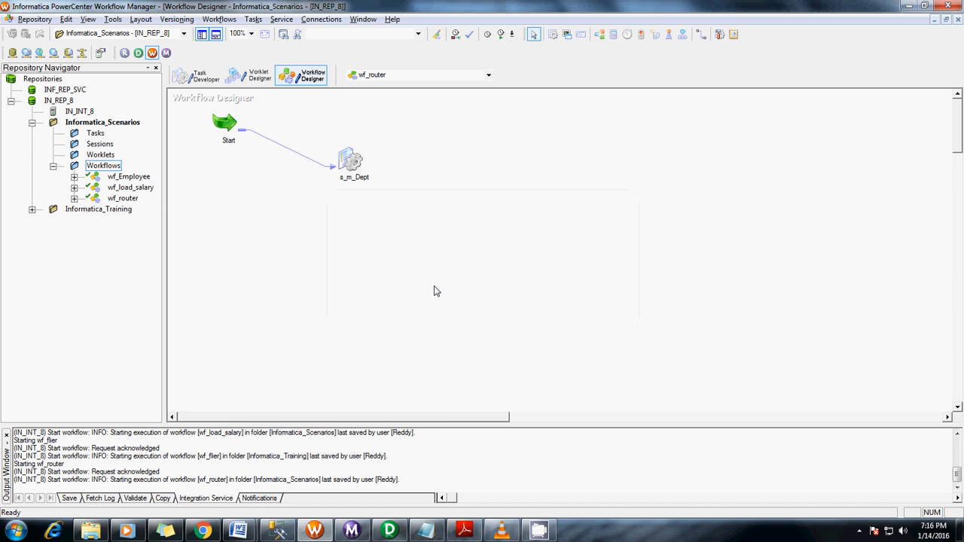
Switch to PowerCenter Workflow Monitor, rerun wf_router from its s_m_Dept session, and collapse the older wf_router run.
{"action": "left_click", "coordinate": [354, 531]}
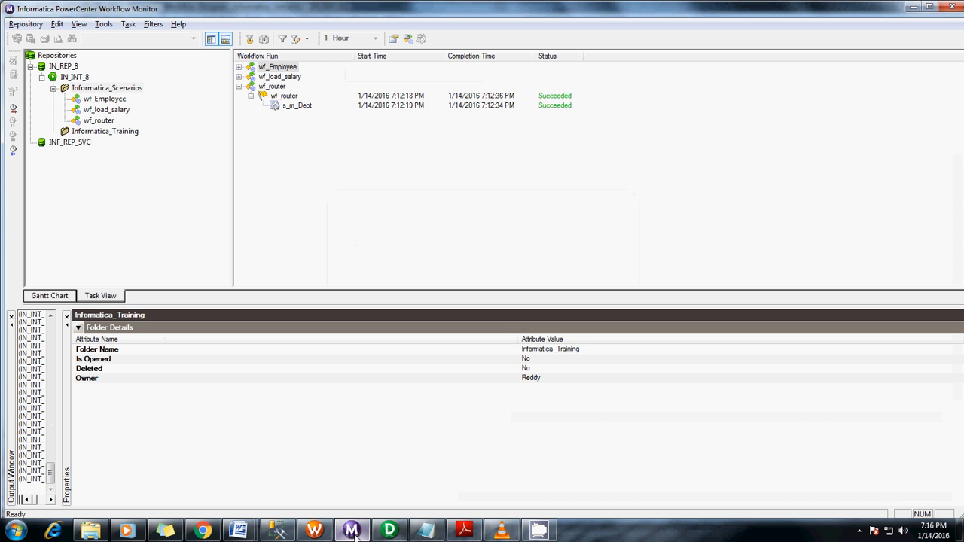
{"action": "right_click", "coordinate": [293, 106]}
{"action": "left_click", "coordinate": [330, 126]}
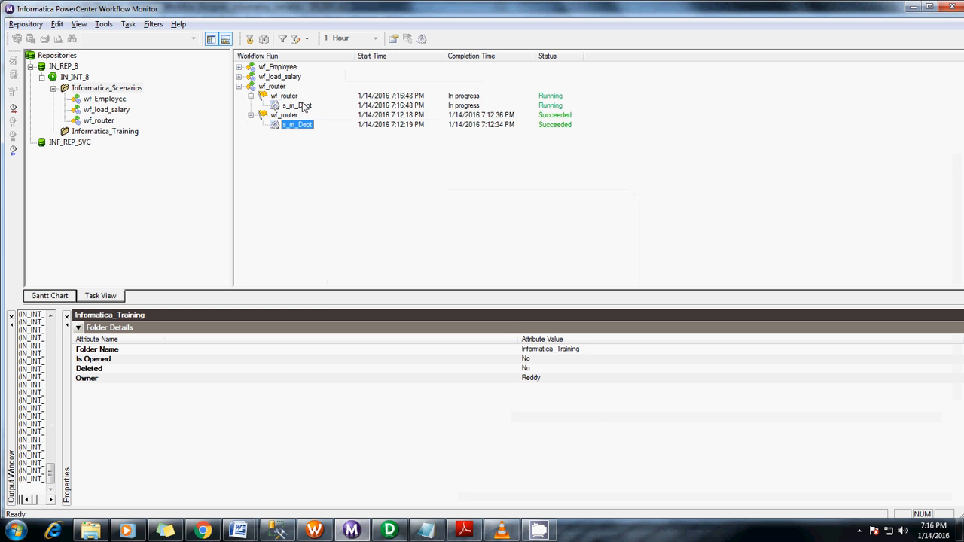
{"action": "left_click", "coordinate": [280, 97]}
{"action": "left_click", "coordinate": [251, 115]}
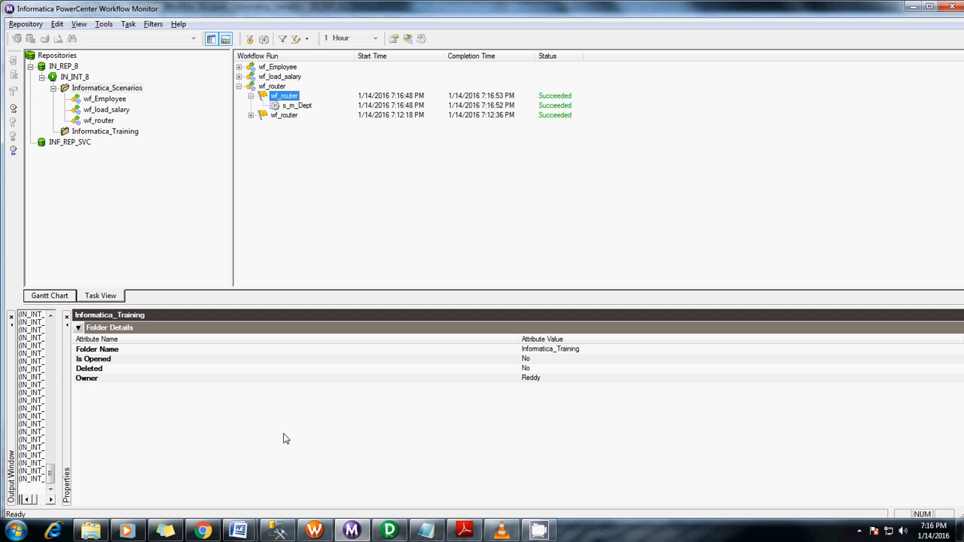
Switch to SQL Server Management Studio and run the SELECT queries on T_Salary1 and T_Salary2 in Target_DB.
{"action": "left_click", "coordinate": [278, 531]}
{"action": "left_click", "coordinate": [395, 172]}
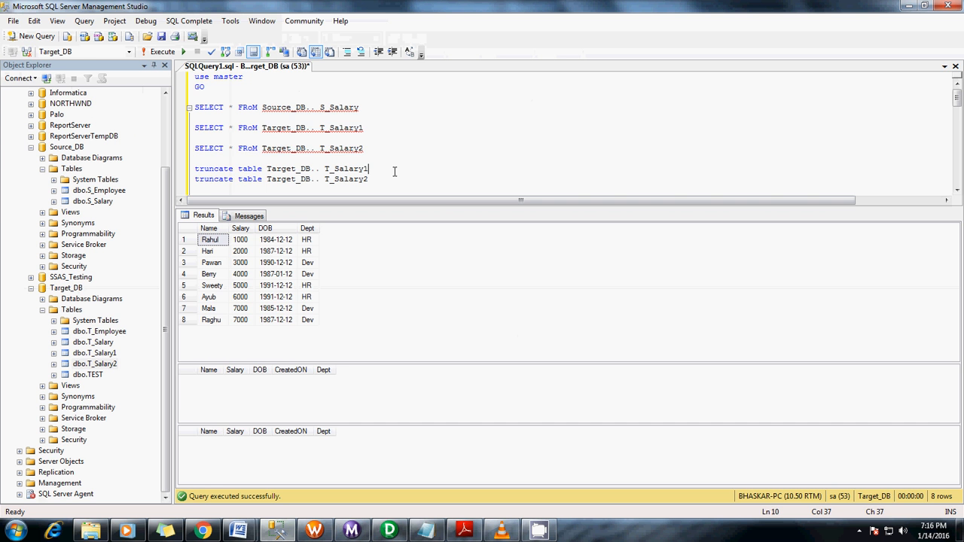
{"action": "left_click_drag", "start_coordinate": [251, 140], "coordinate": [149, 129]}
{"action": "key", "text": "F5"}
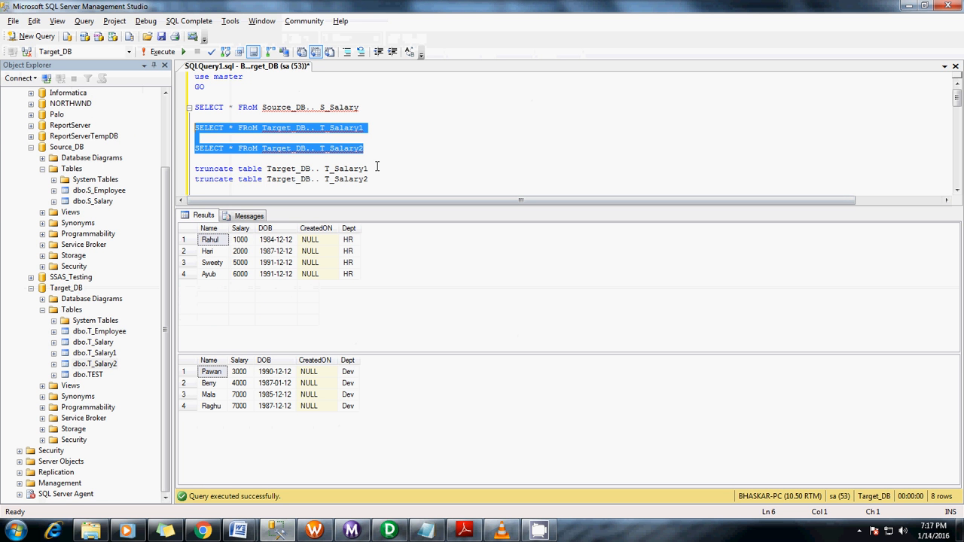
Run the S_Salary, T_Salary1 and T_Salary2 SELECT queries together and compare the source rows with both targets by department.
{"action": "left_click_drag", "start_coordinate": [377, 149], "coordinate": [189, 108]}
{"action": "key", "text": "super"}
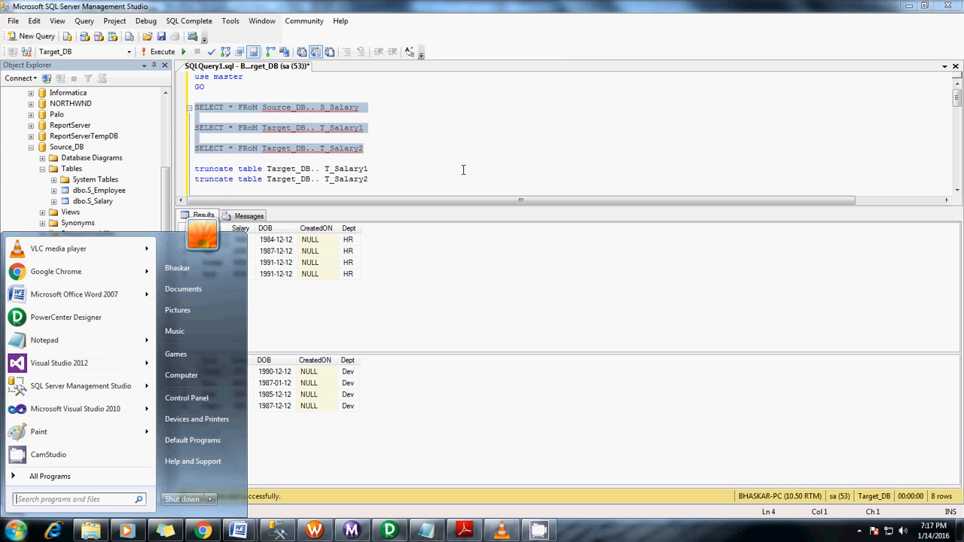
{"action": "left_click", "coordinate": [463, 169]}
{"action": "left_click_drag", "start_coordinate": [381, 148], "coordinate": [194, 108]}
{"action": "key", "text": "F5"}
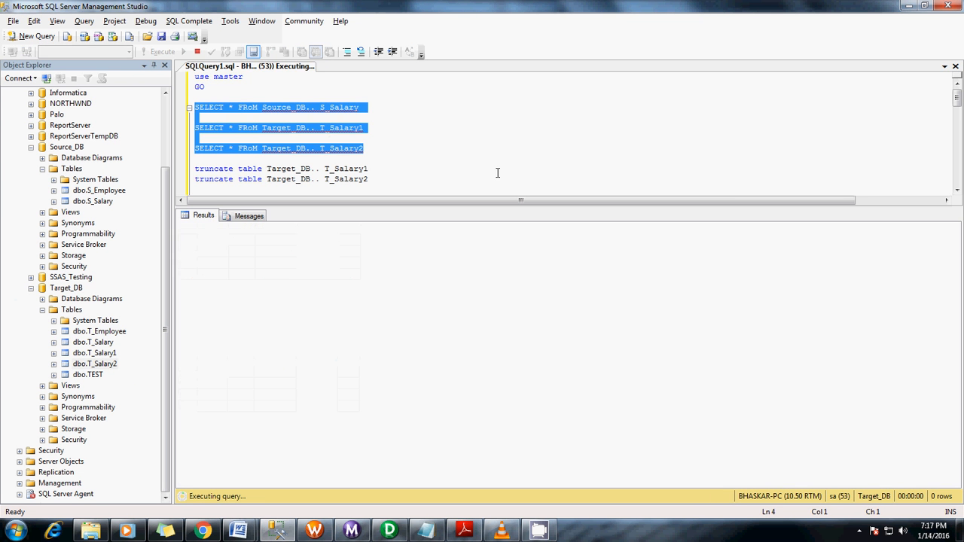
{"action": "left_click_drag", "start_coordinate": [306, 241], "coordinate": [307, 263]}
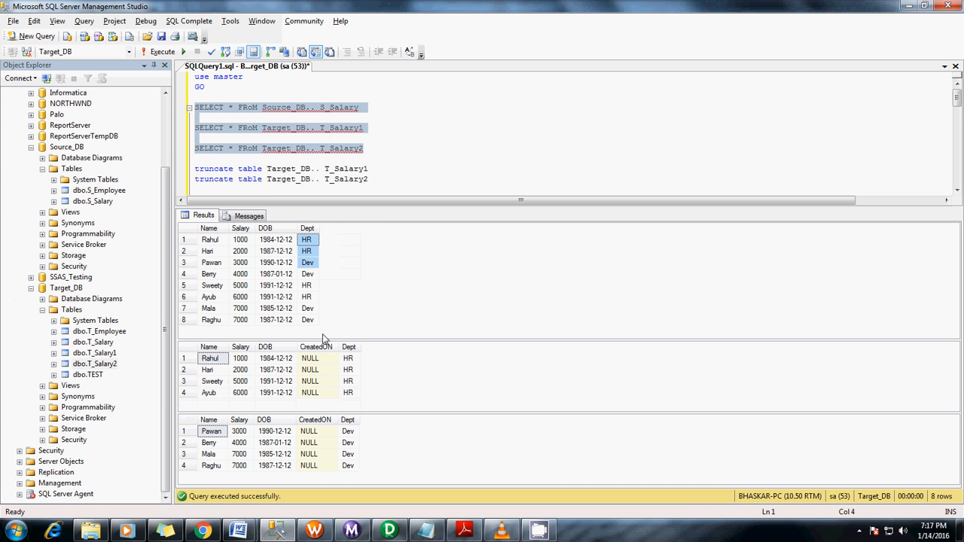
{"action": "left_click", "coordinate": [319, 370]}
{"action": "left_click", "coordinate": [317, 455]}
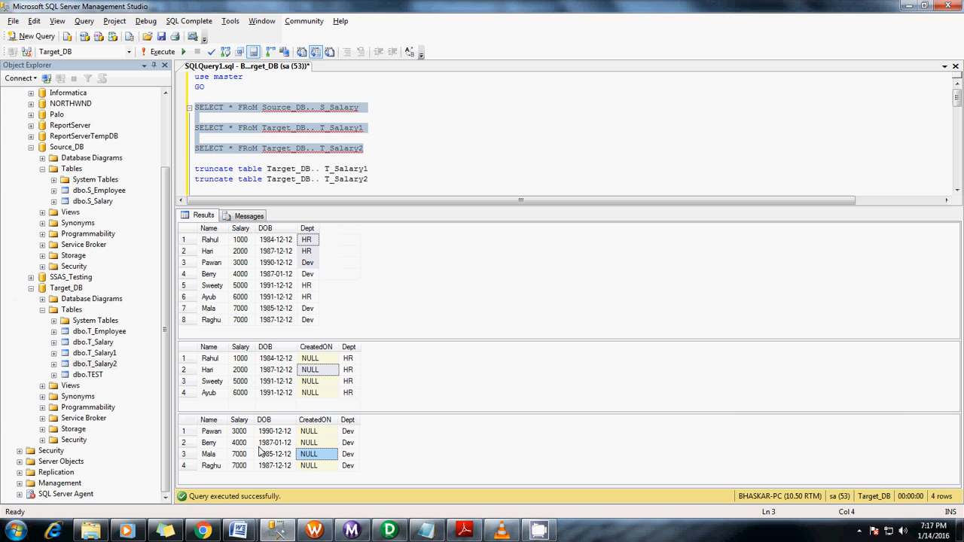
{"action": "left_click", "coordinate": [608, 132]}
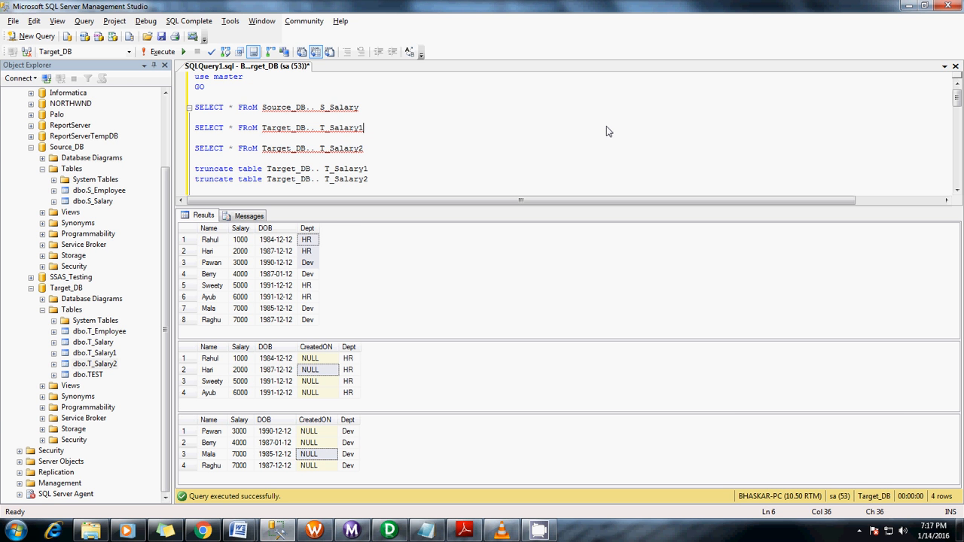